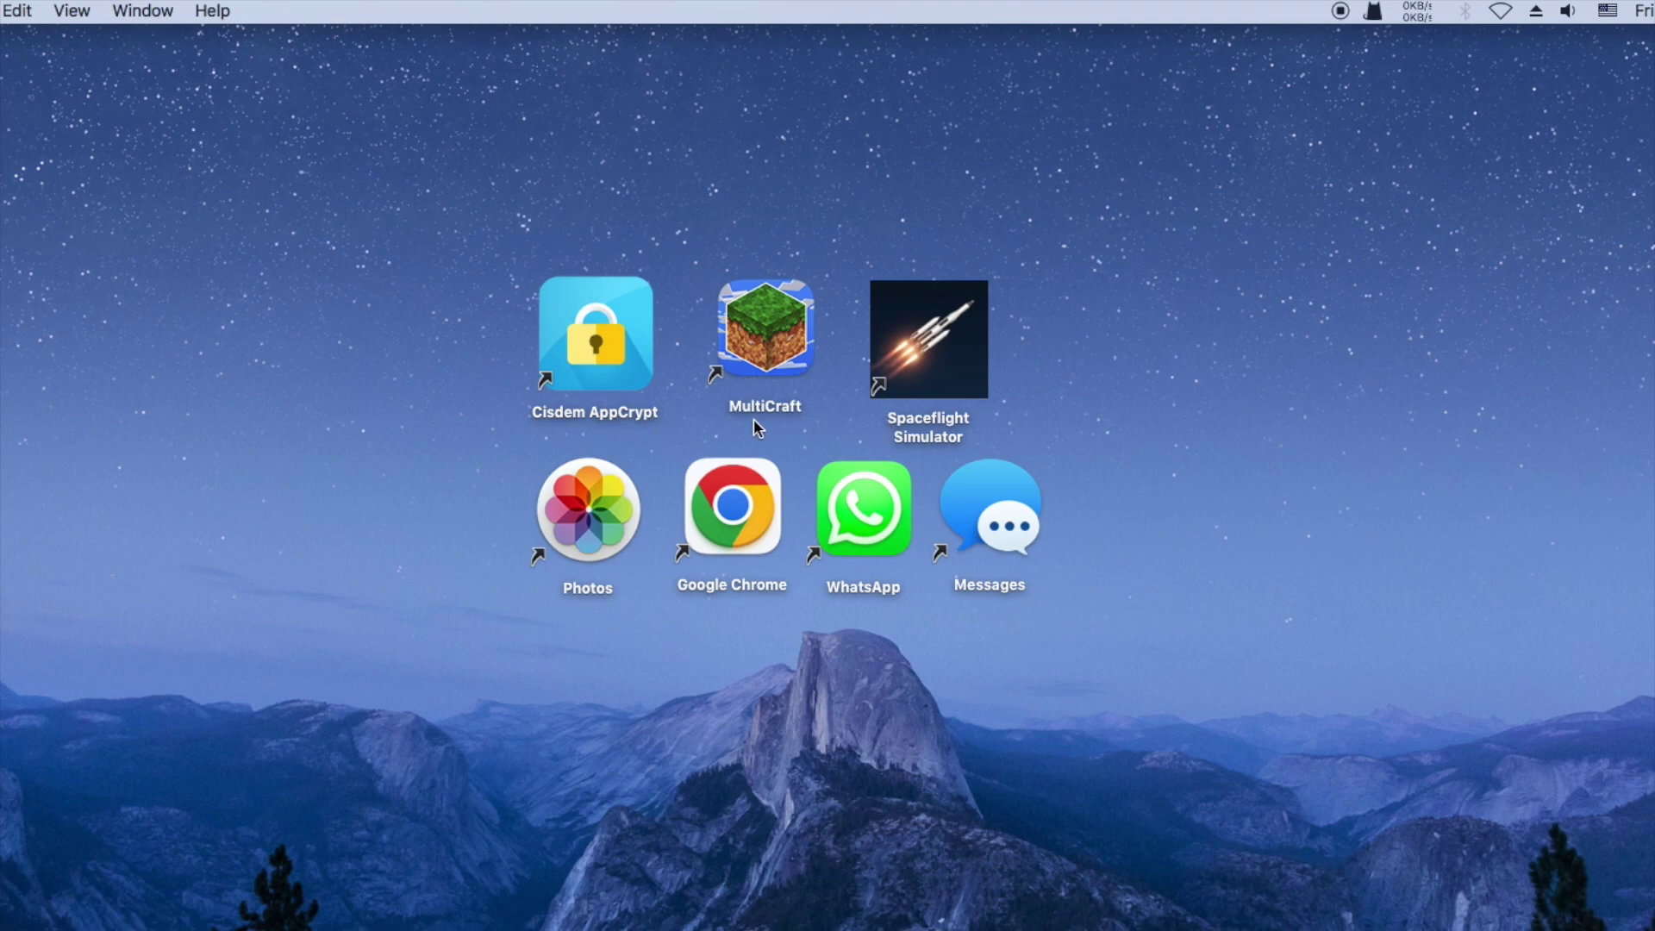
Start Cisdem AppCrypt from its shortcut icon on the Finder desktop
double_click(595, 336)
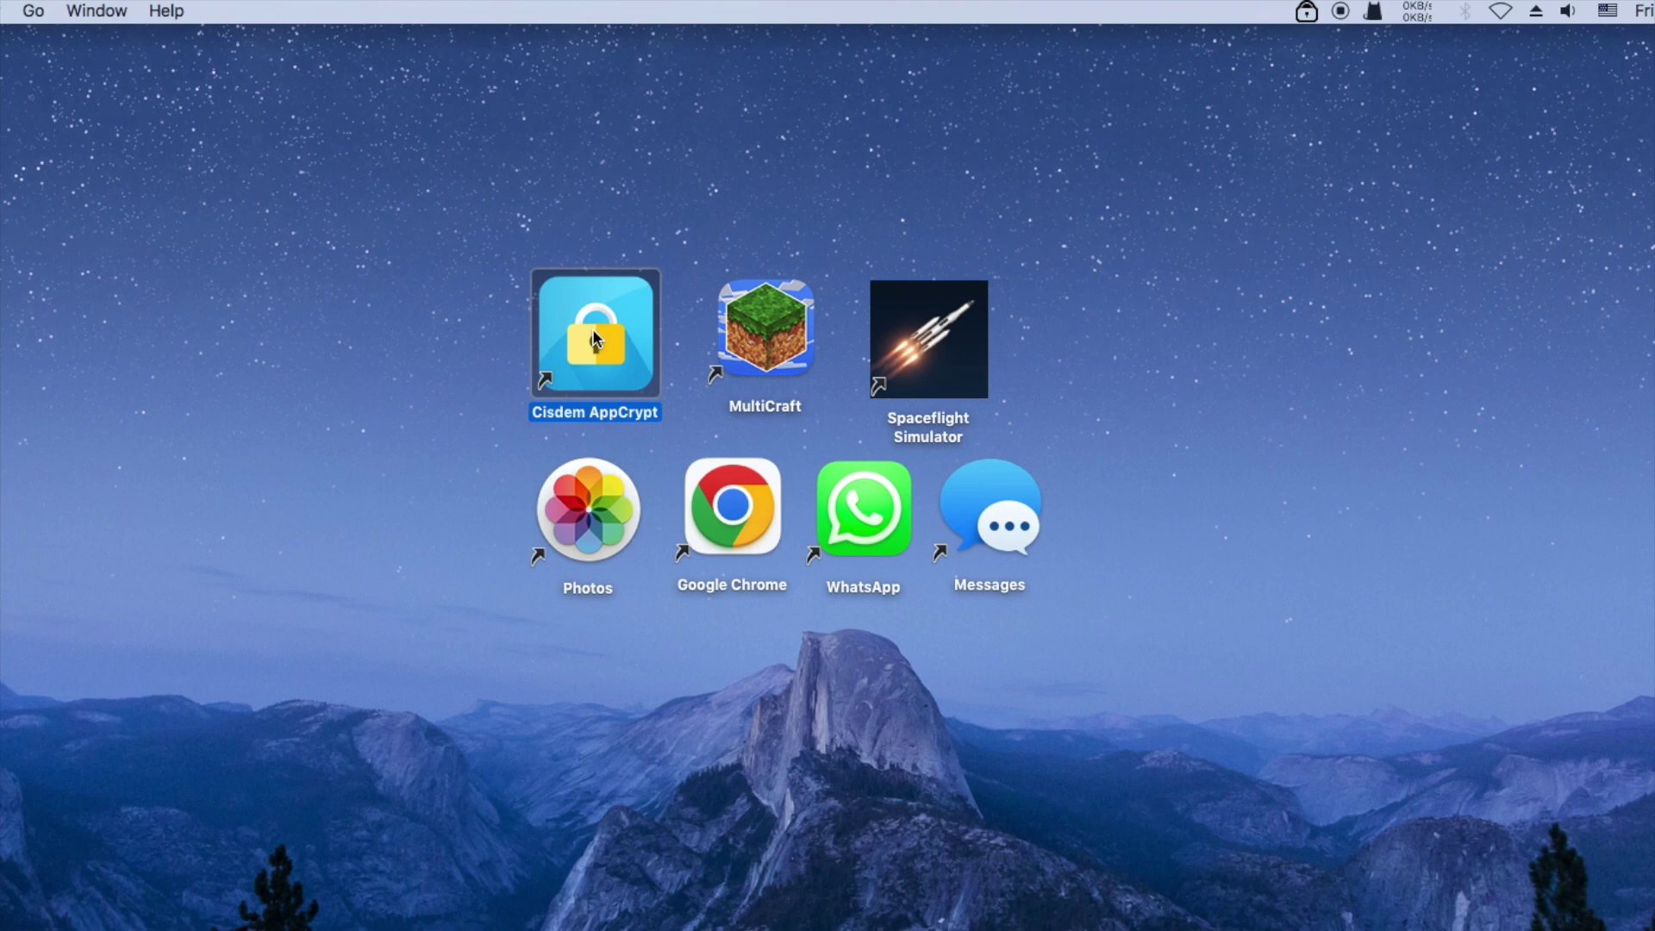
Unlock AppCrypt's main window from the menu-bar icon with the password, and reposition it
left_click(1306, 12)
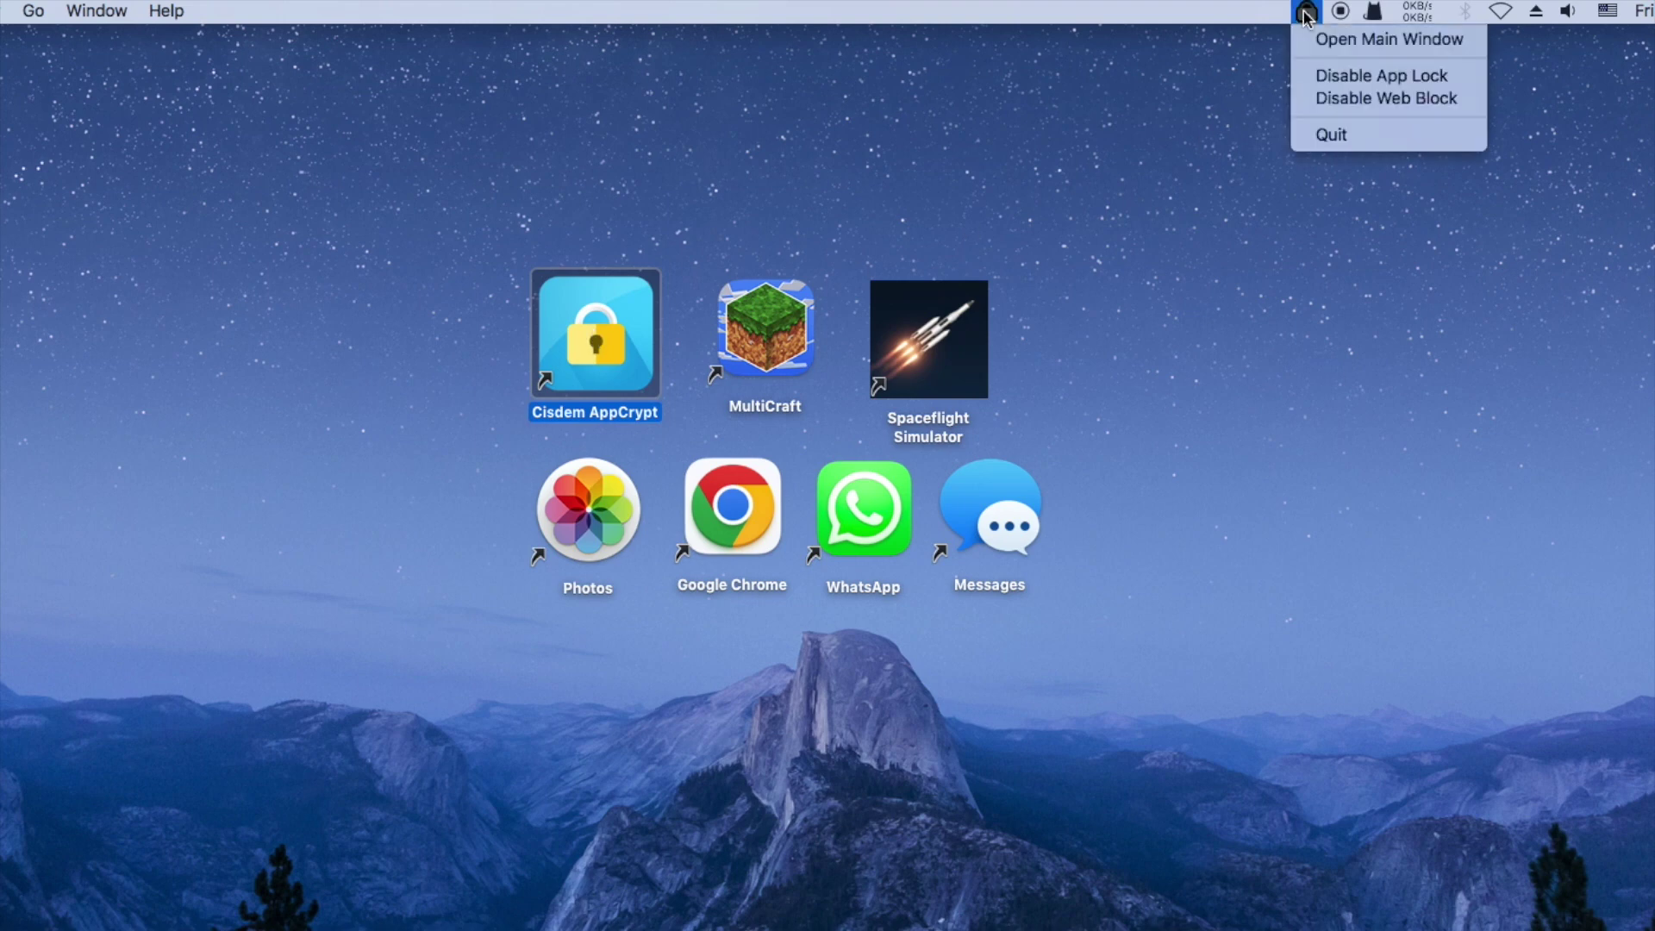
left_click(1309, 36)
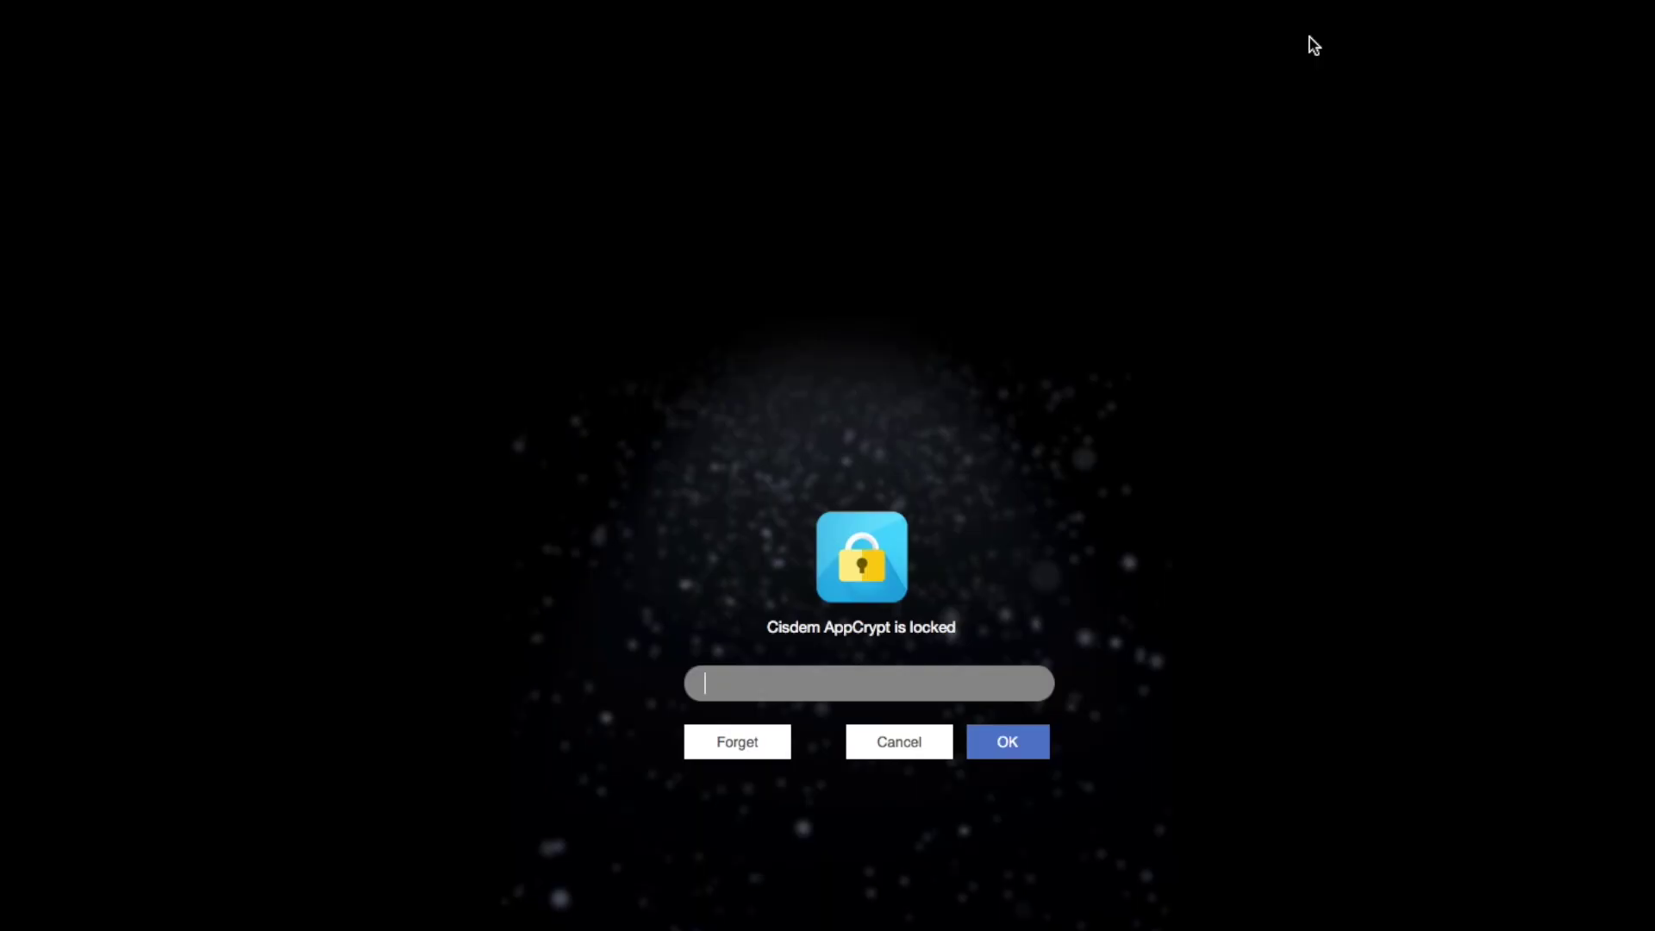
type("•••")
left_click(1025, 742)
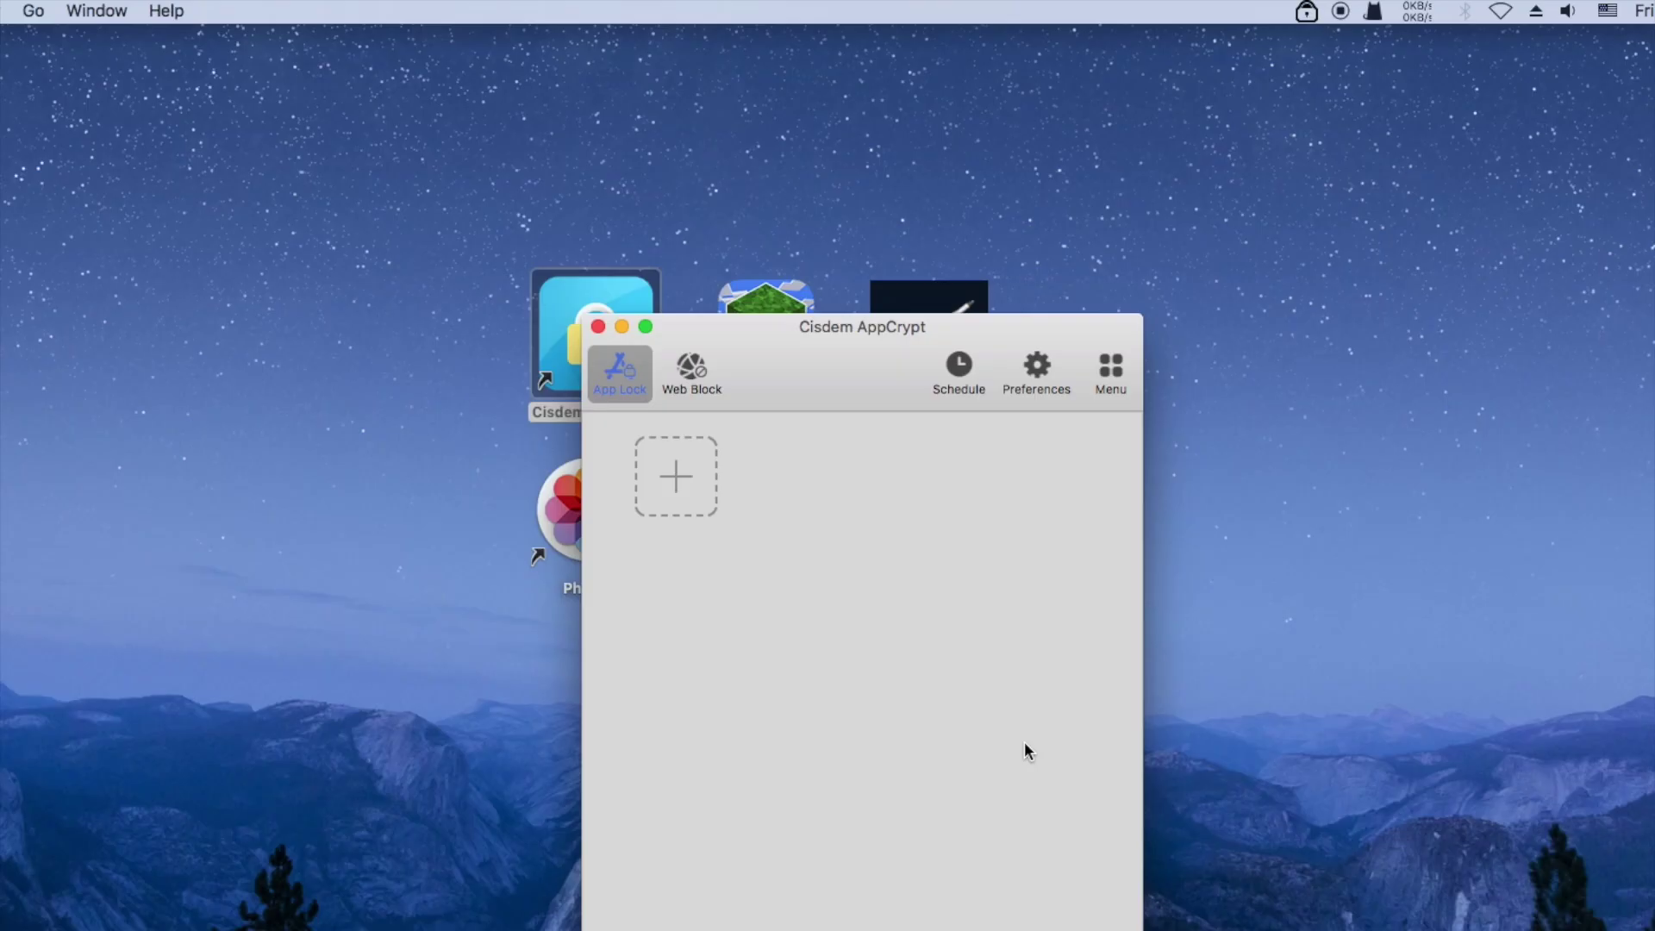
left_click_drag(866, 281, 860, 233)
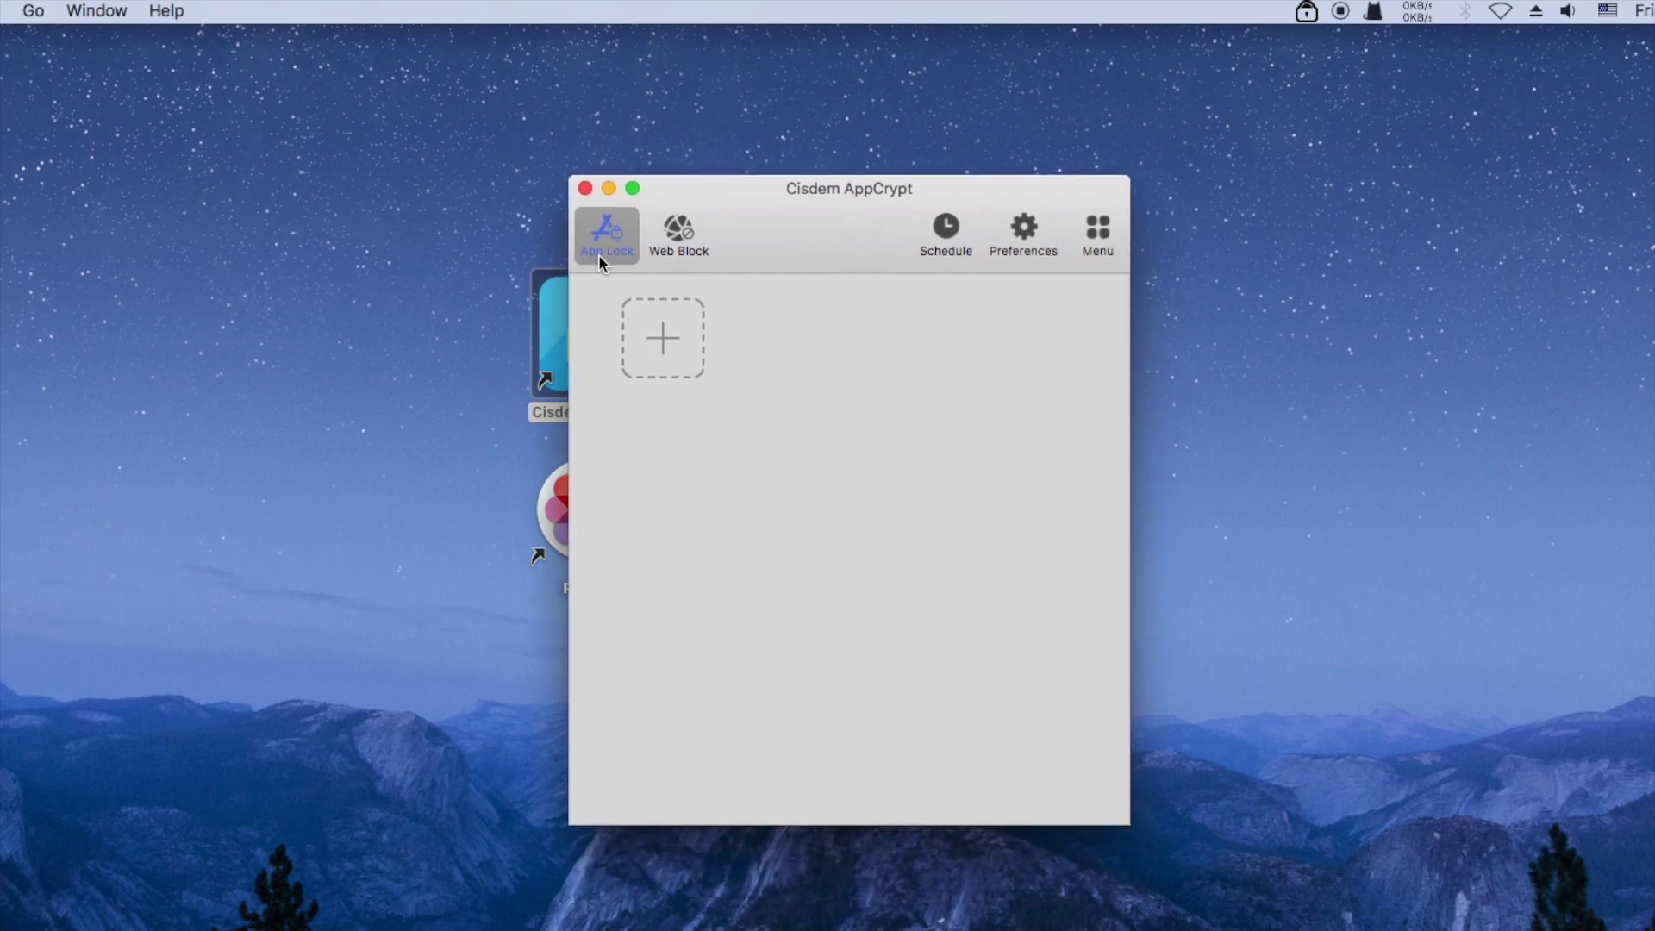
left_click_drag(783, 246, 787, 234)
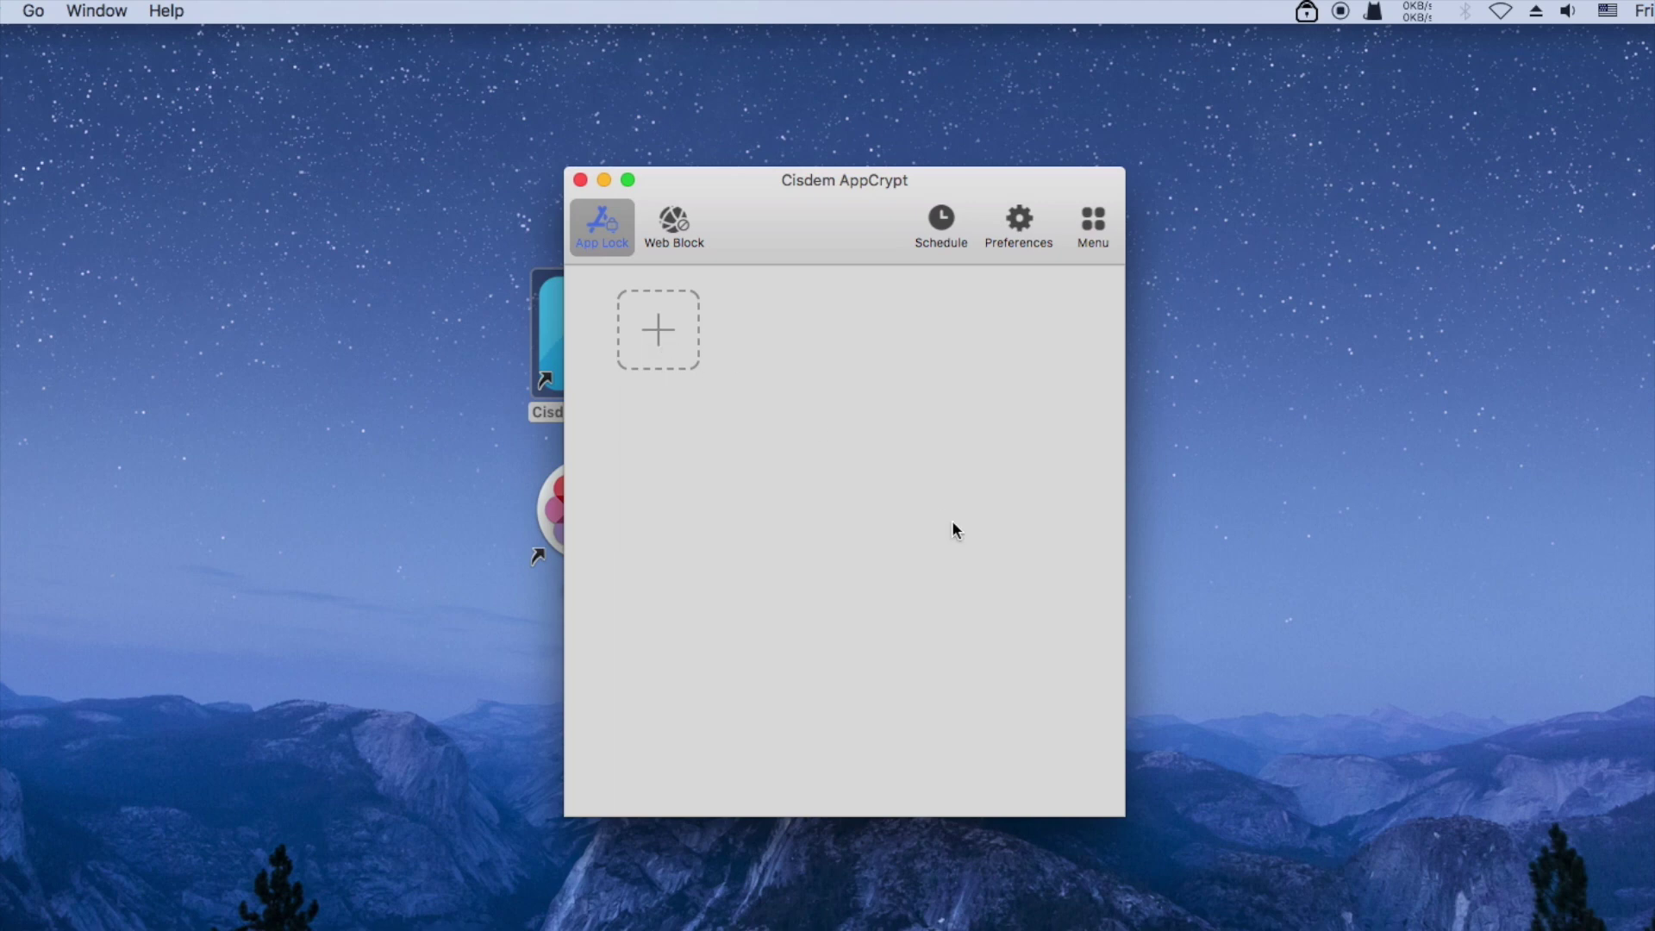
Drag Google Chrome, Messages, MultiCraft and Photos from Finder's Applications into the App Lock list
left_click_drag(805, 221, 1196, 228)
left_click(909, 888)
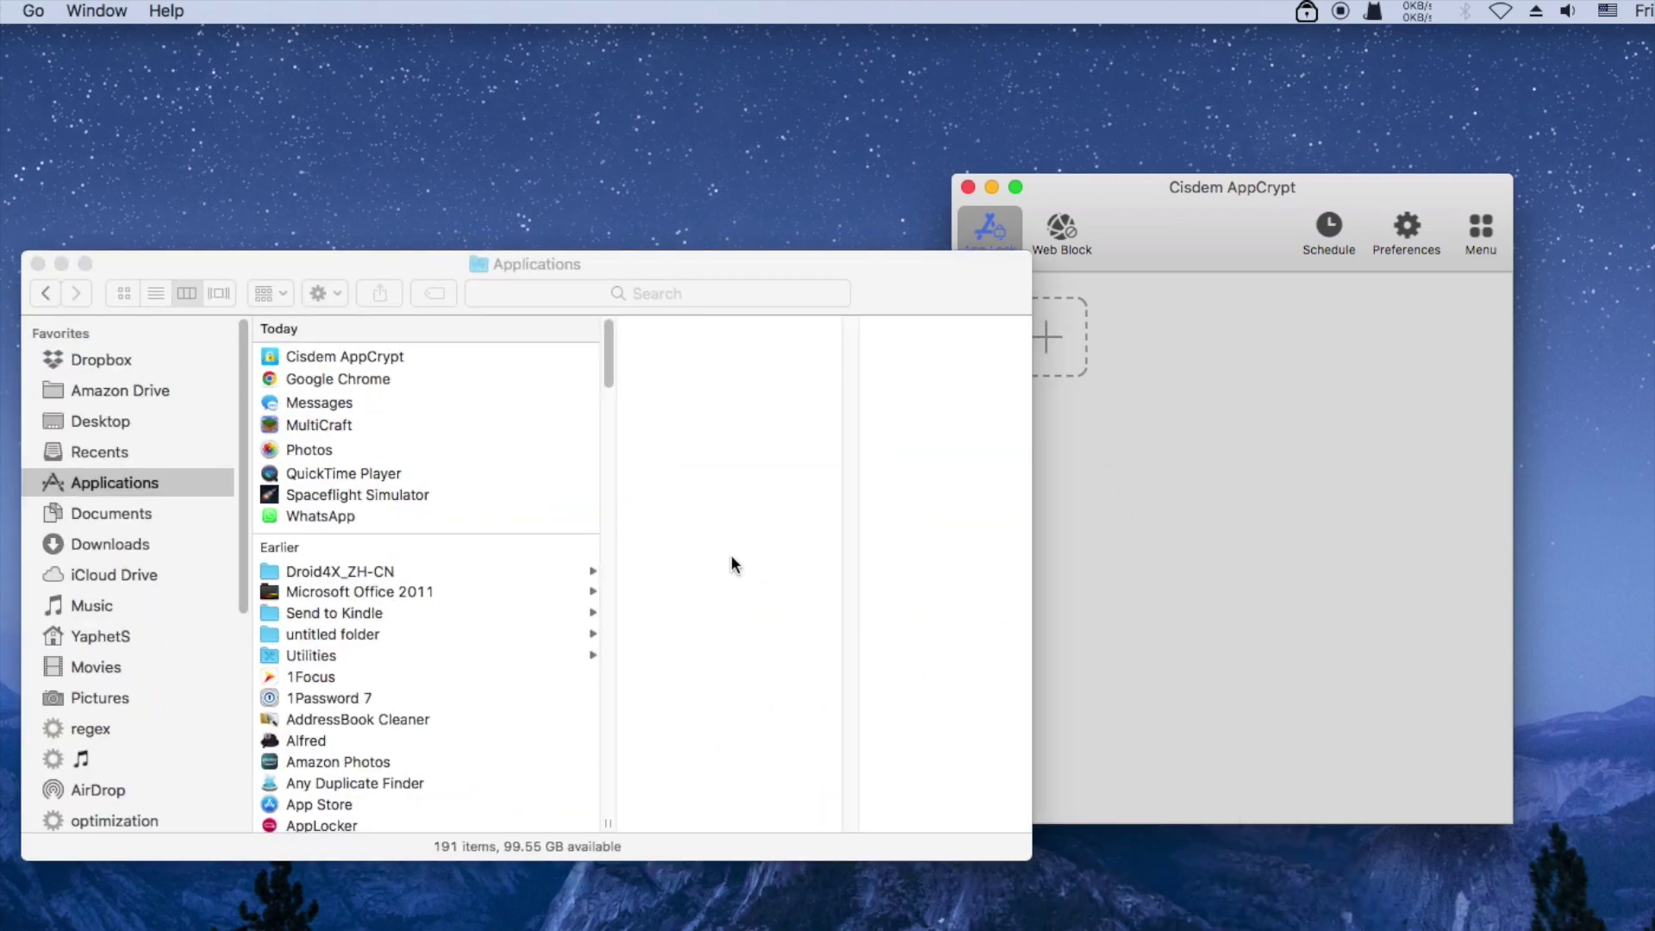
left_click_drag(1025, 254, 853, 215)
left_click(535, 315)
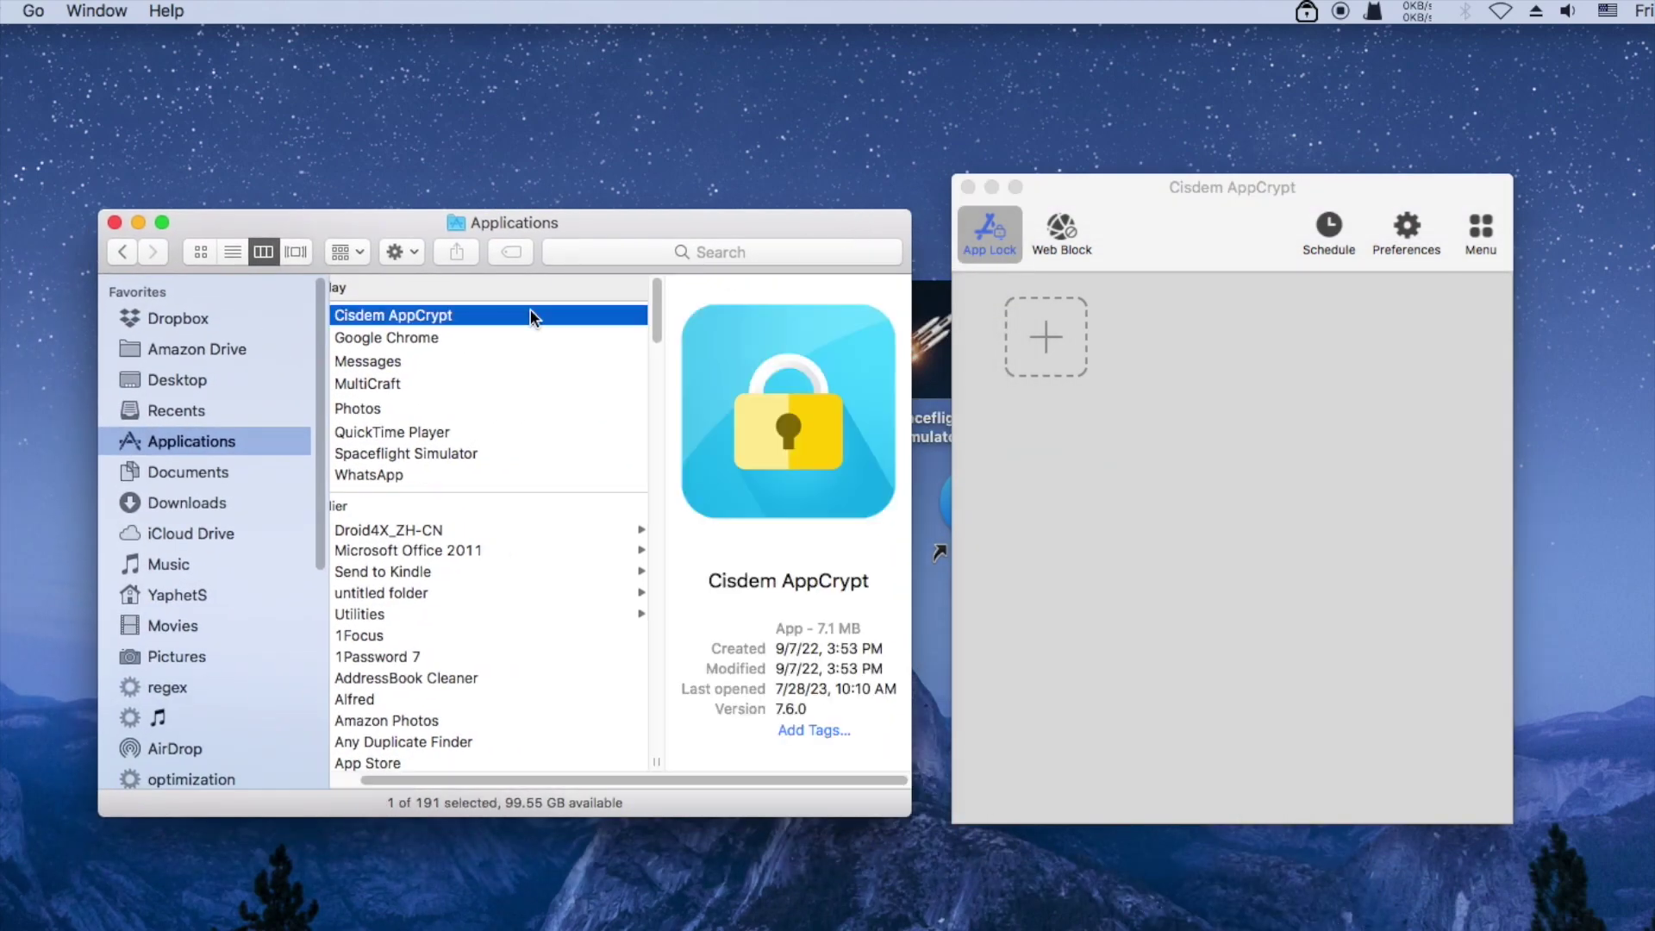
left_click(479, 336)
scroll(395, 778, "left", 2)
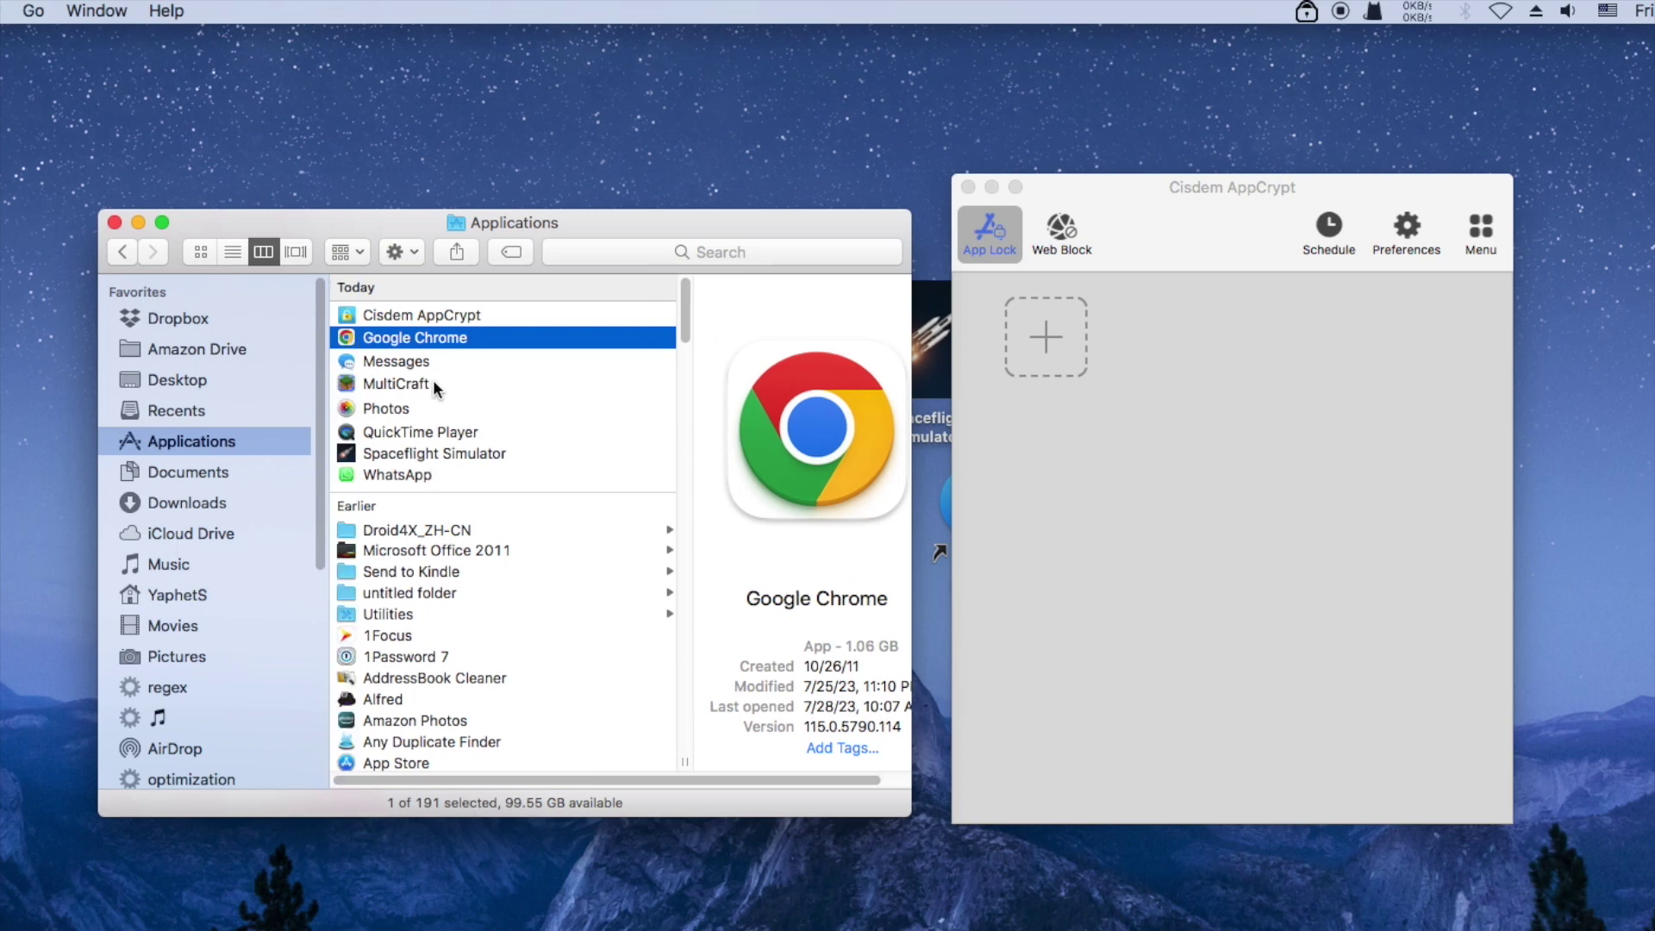
left_click(394, 410, "shift")
left_click_drag(392, 371, 1183, 379)
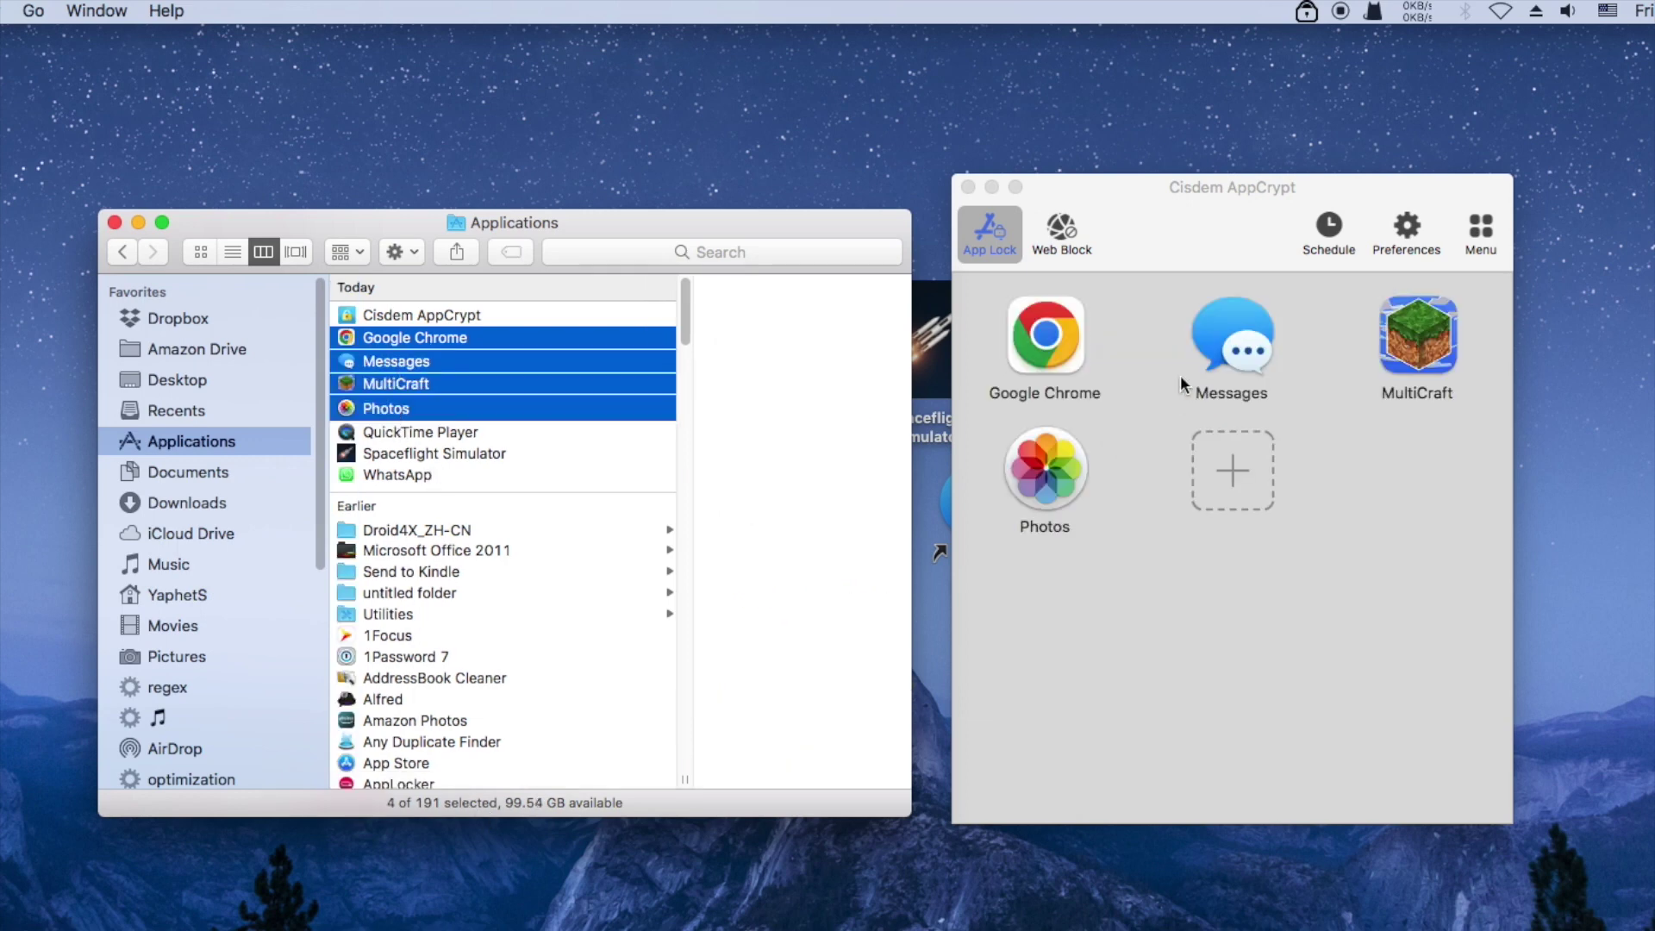
Add Spaceflight Simulator and WhatsApp to the locked apps and close the Applications window
left_click(447, 453)
left_click(406, 474, "shift")
left_click_drag(406, 475, 1286, 477)
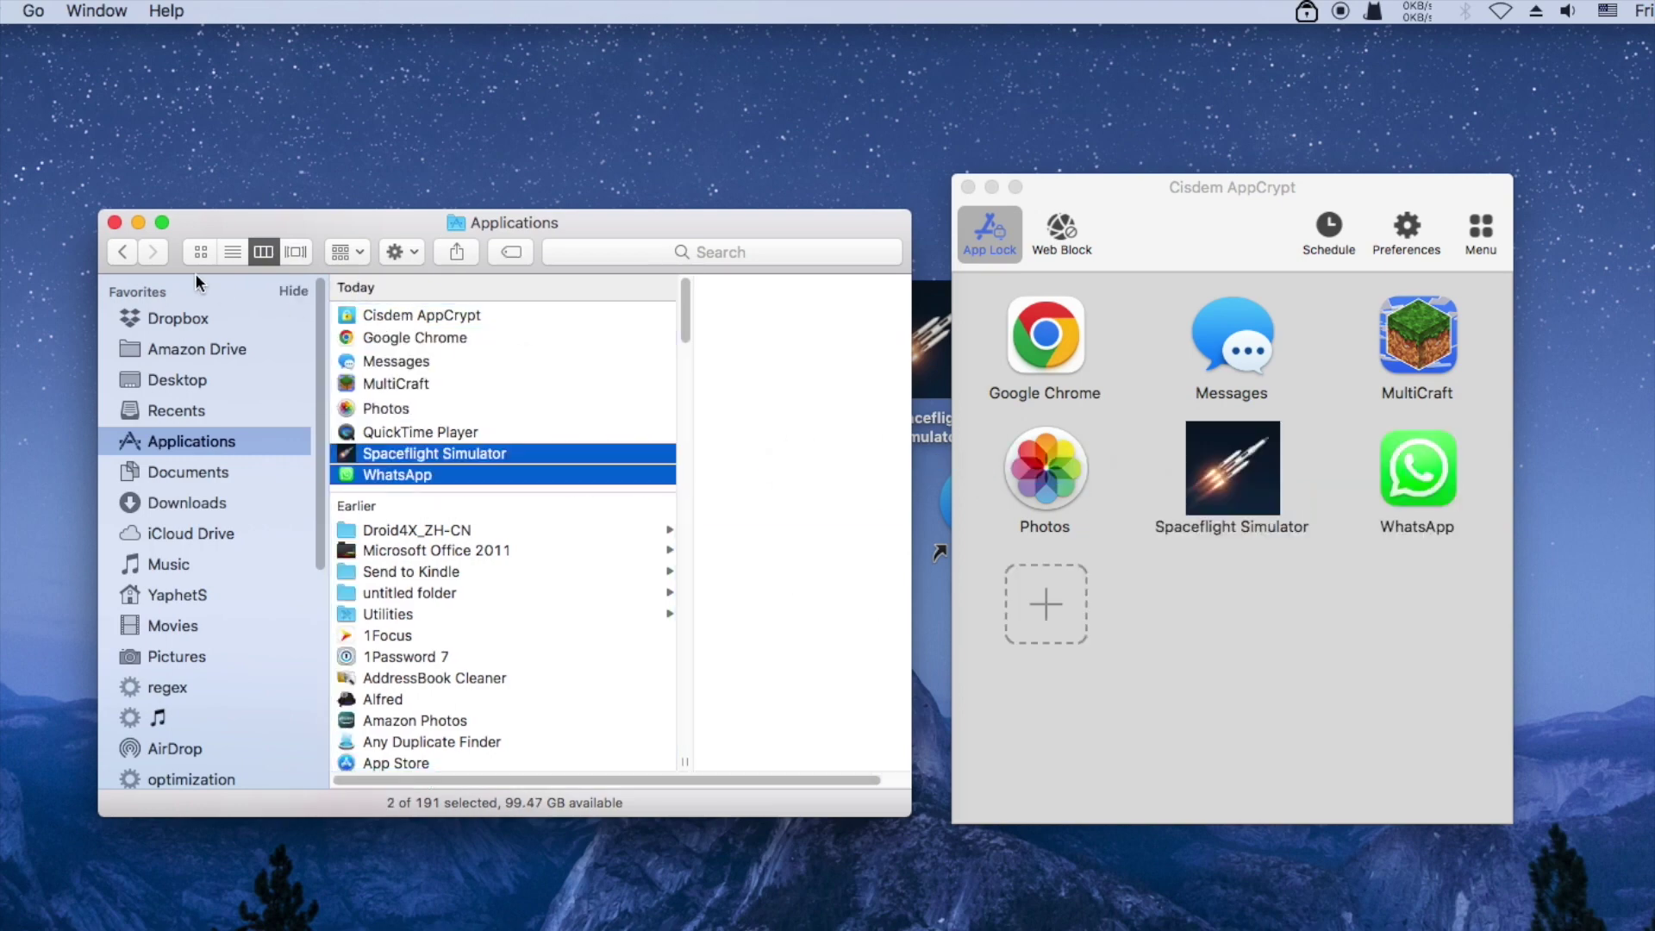
left_click(113, 223)
left_click_drag(1151, 219, 721, 195)
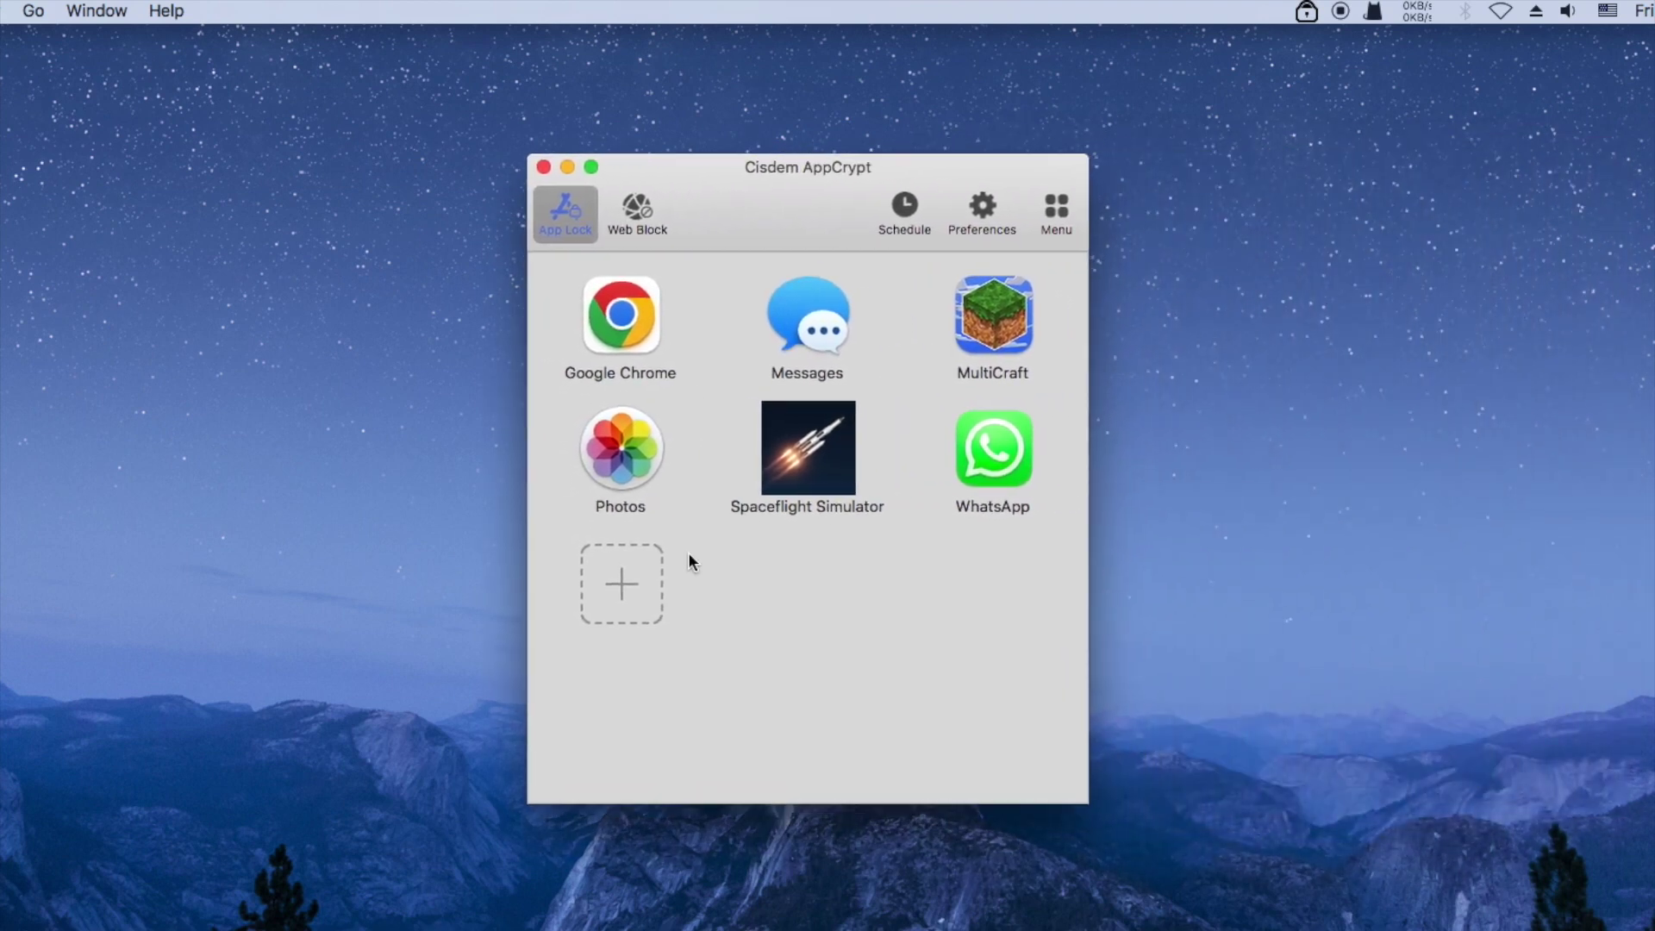
Lock Evernote through the + applications sheet, then close AppCrypt's main window
left_click(622, 585)
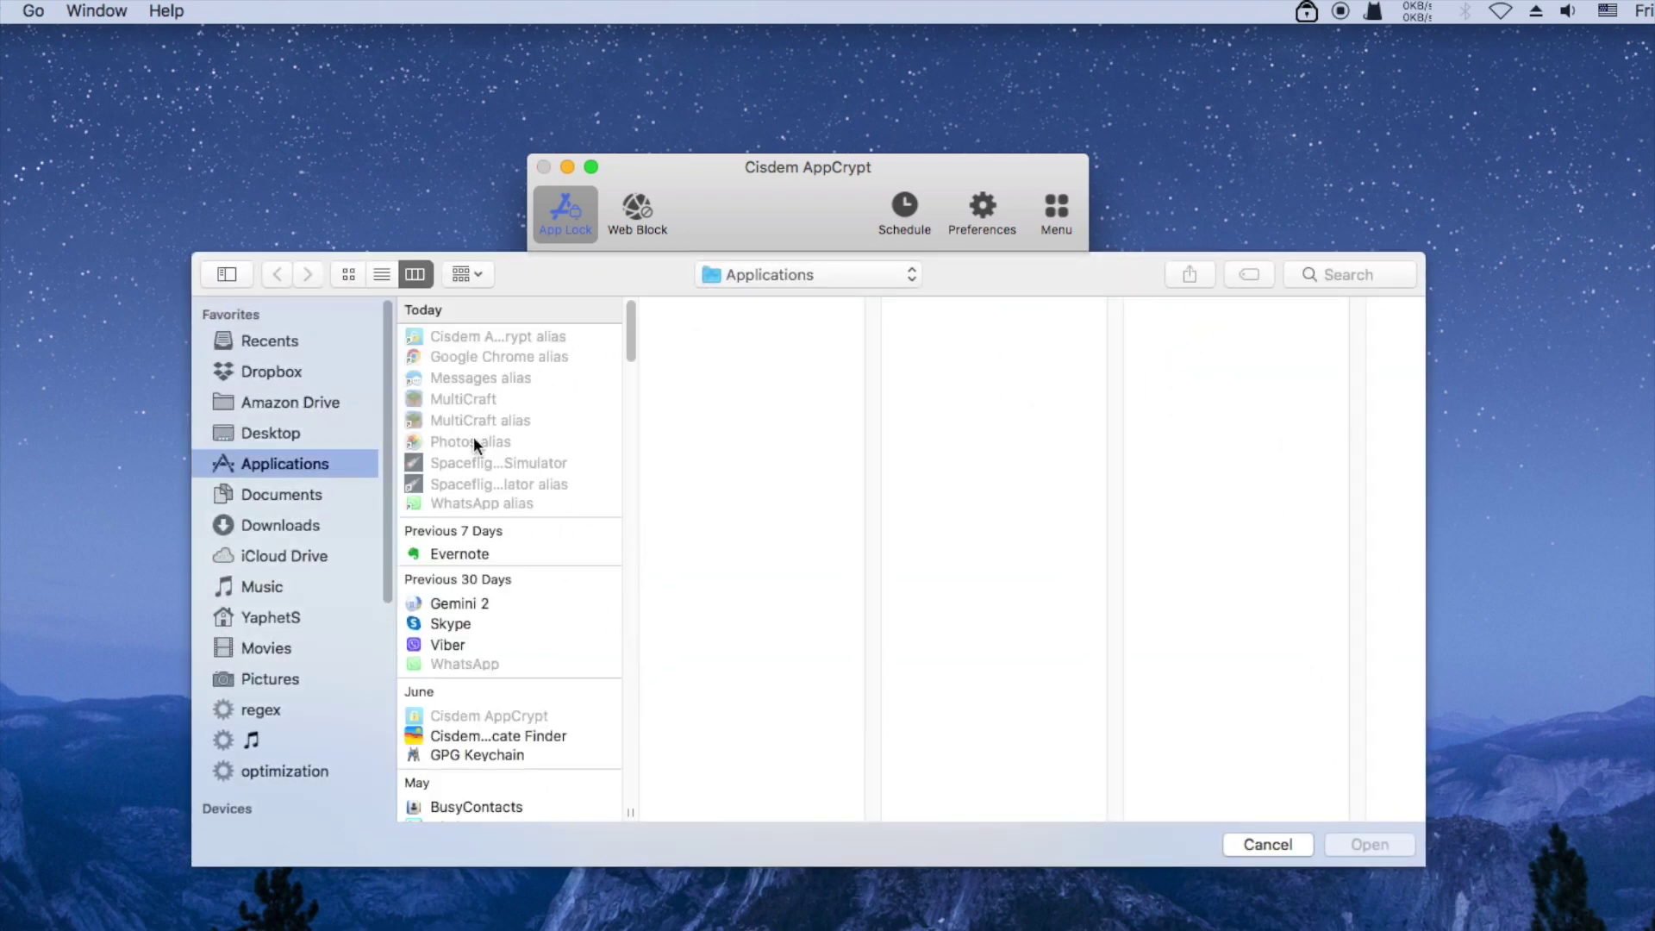
left_click(462, 557)
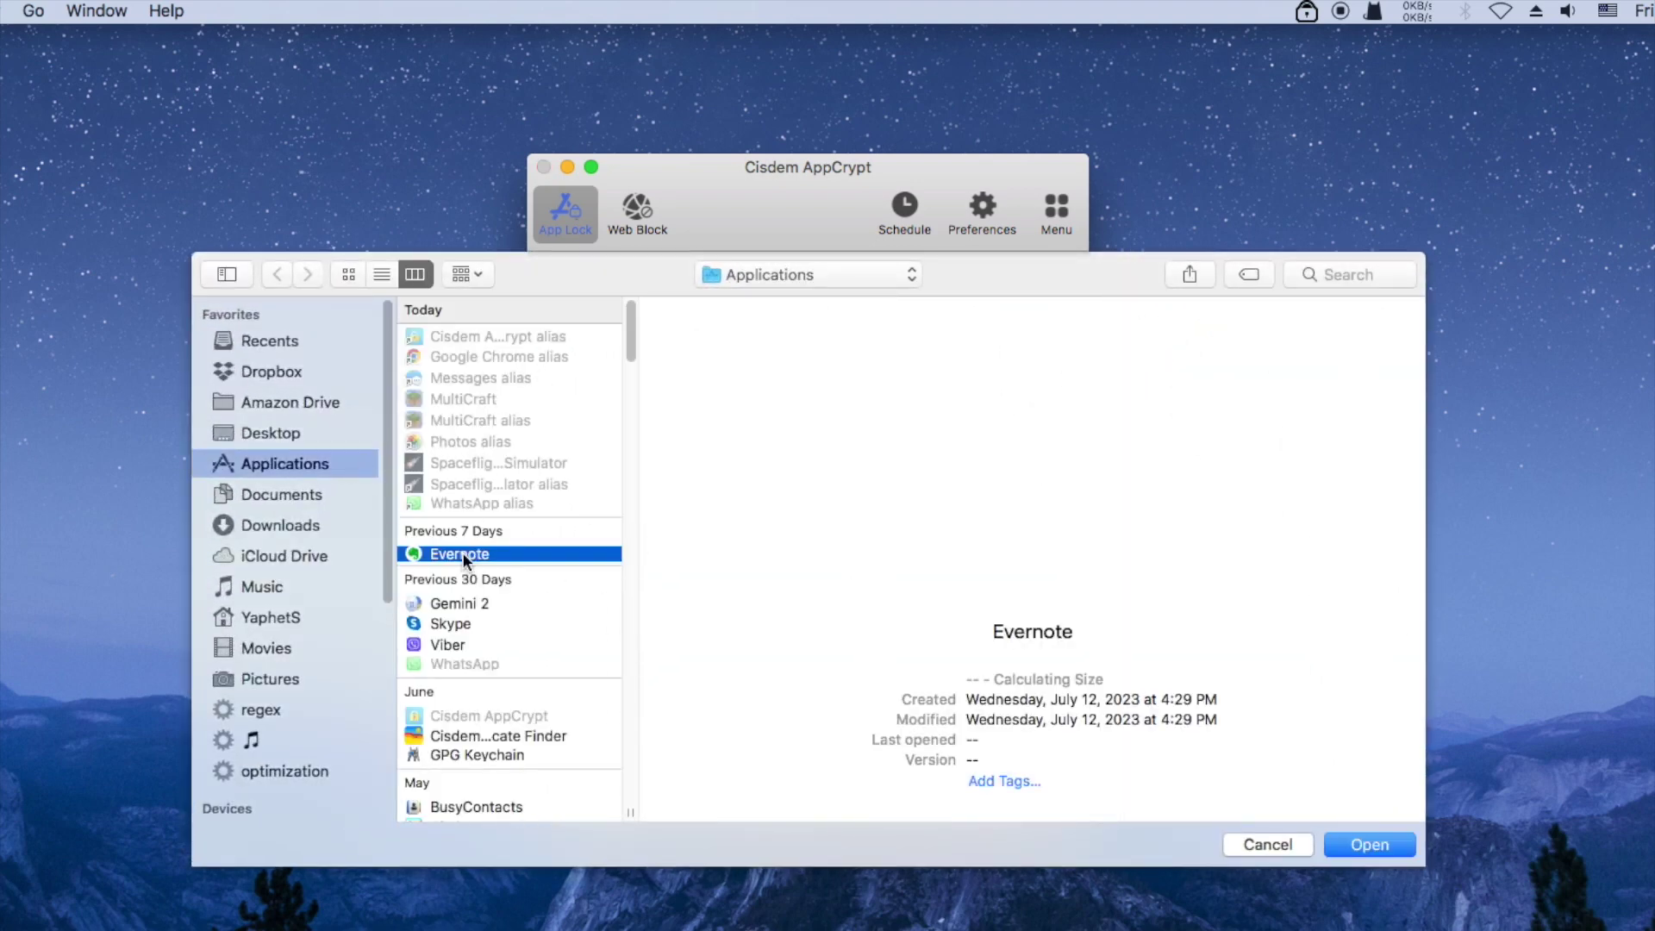
left_click(1356, 846)
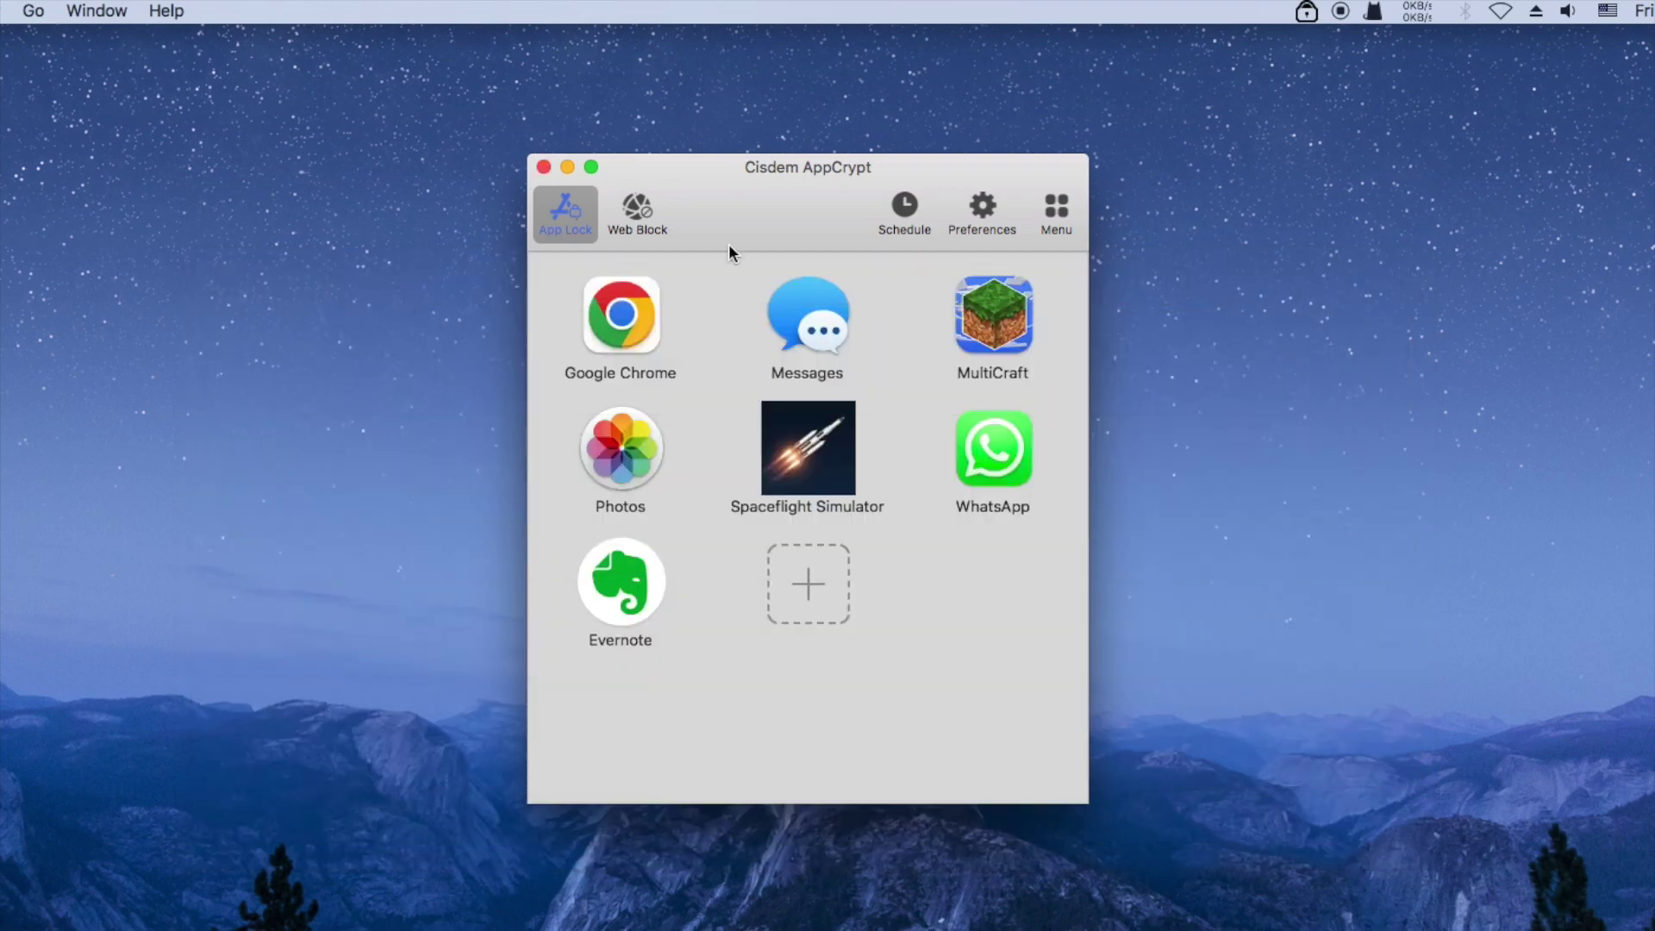
left_click(543, 167)
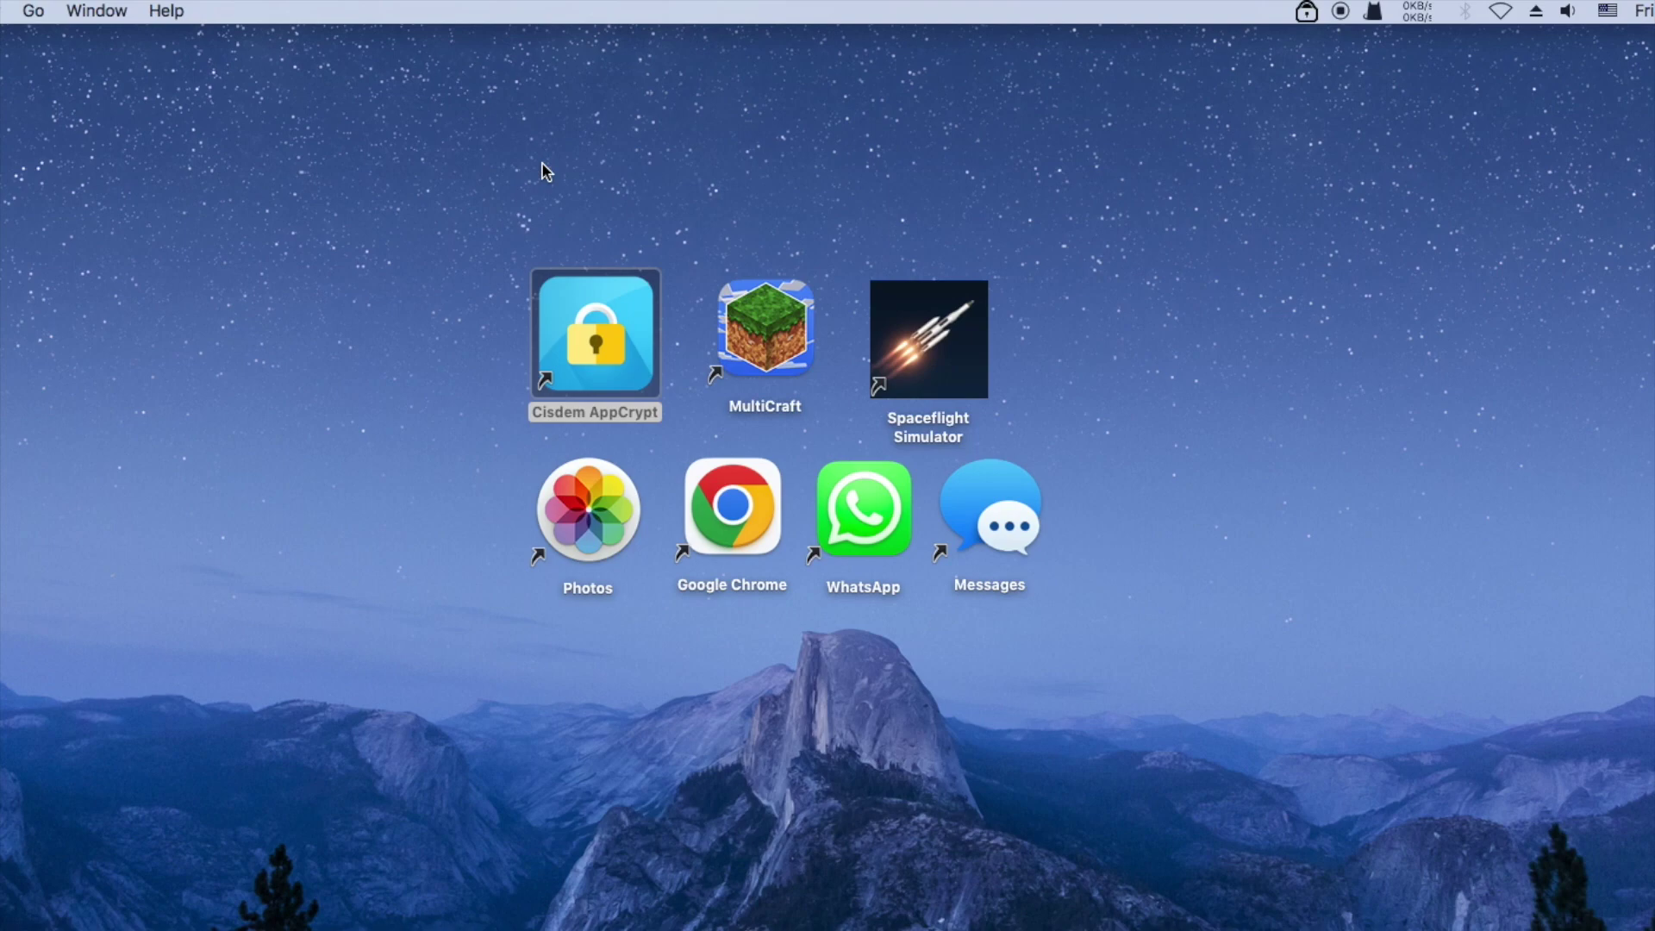
left_click(599, 526)
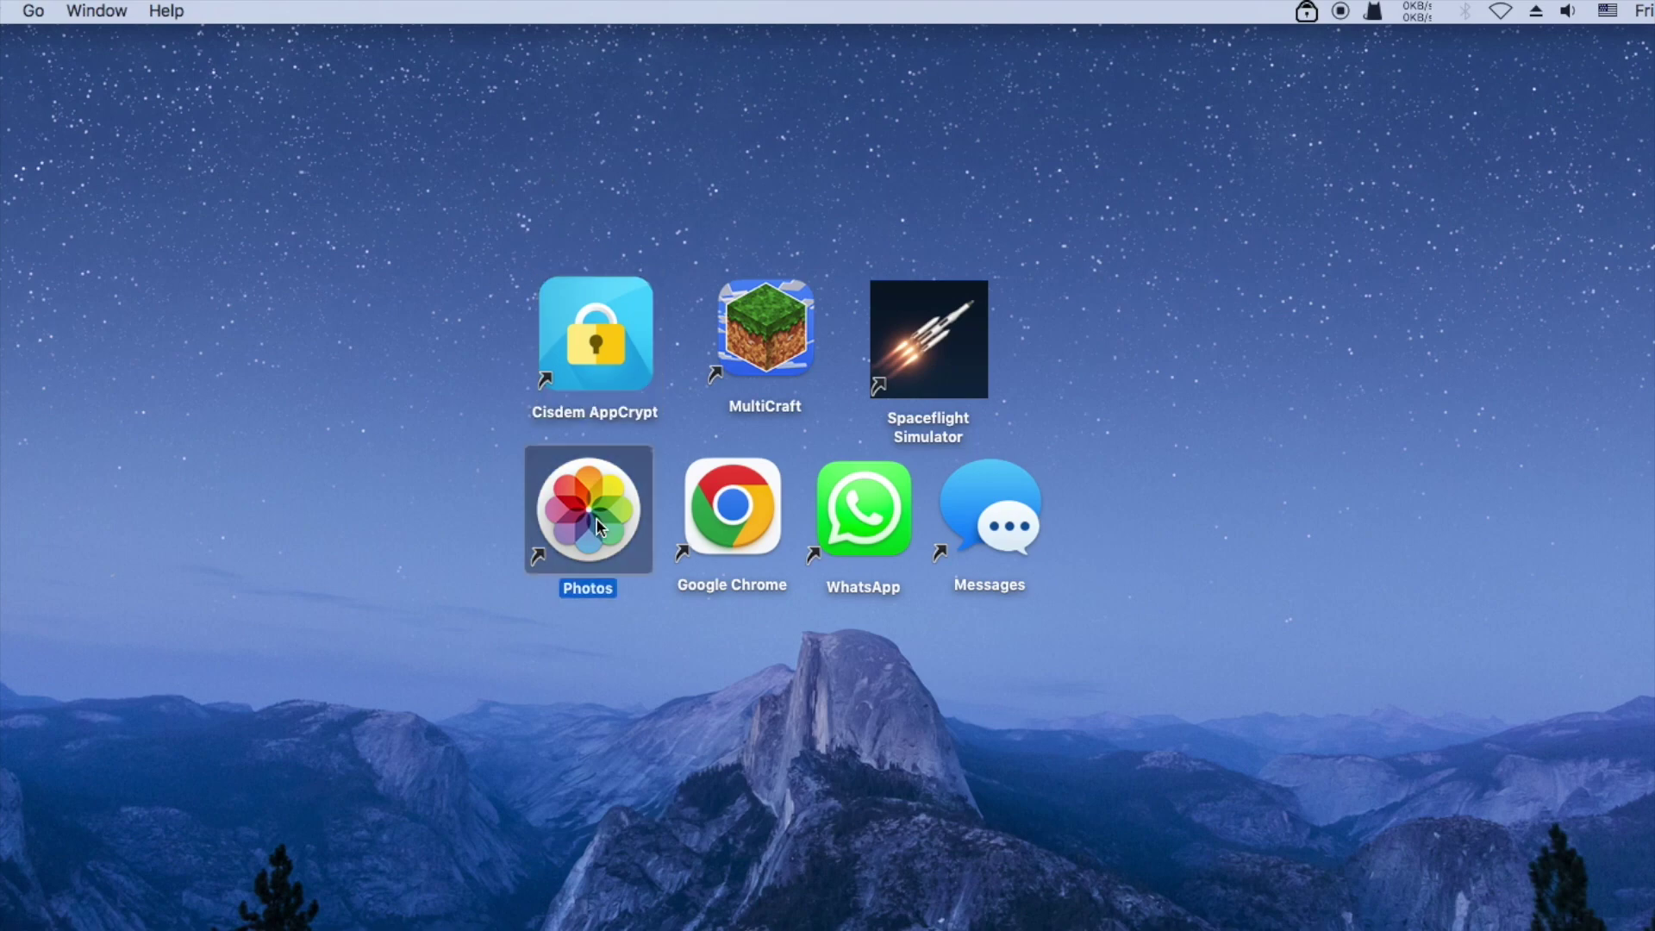
double_click(599, 525)
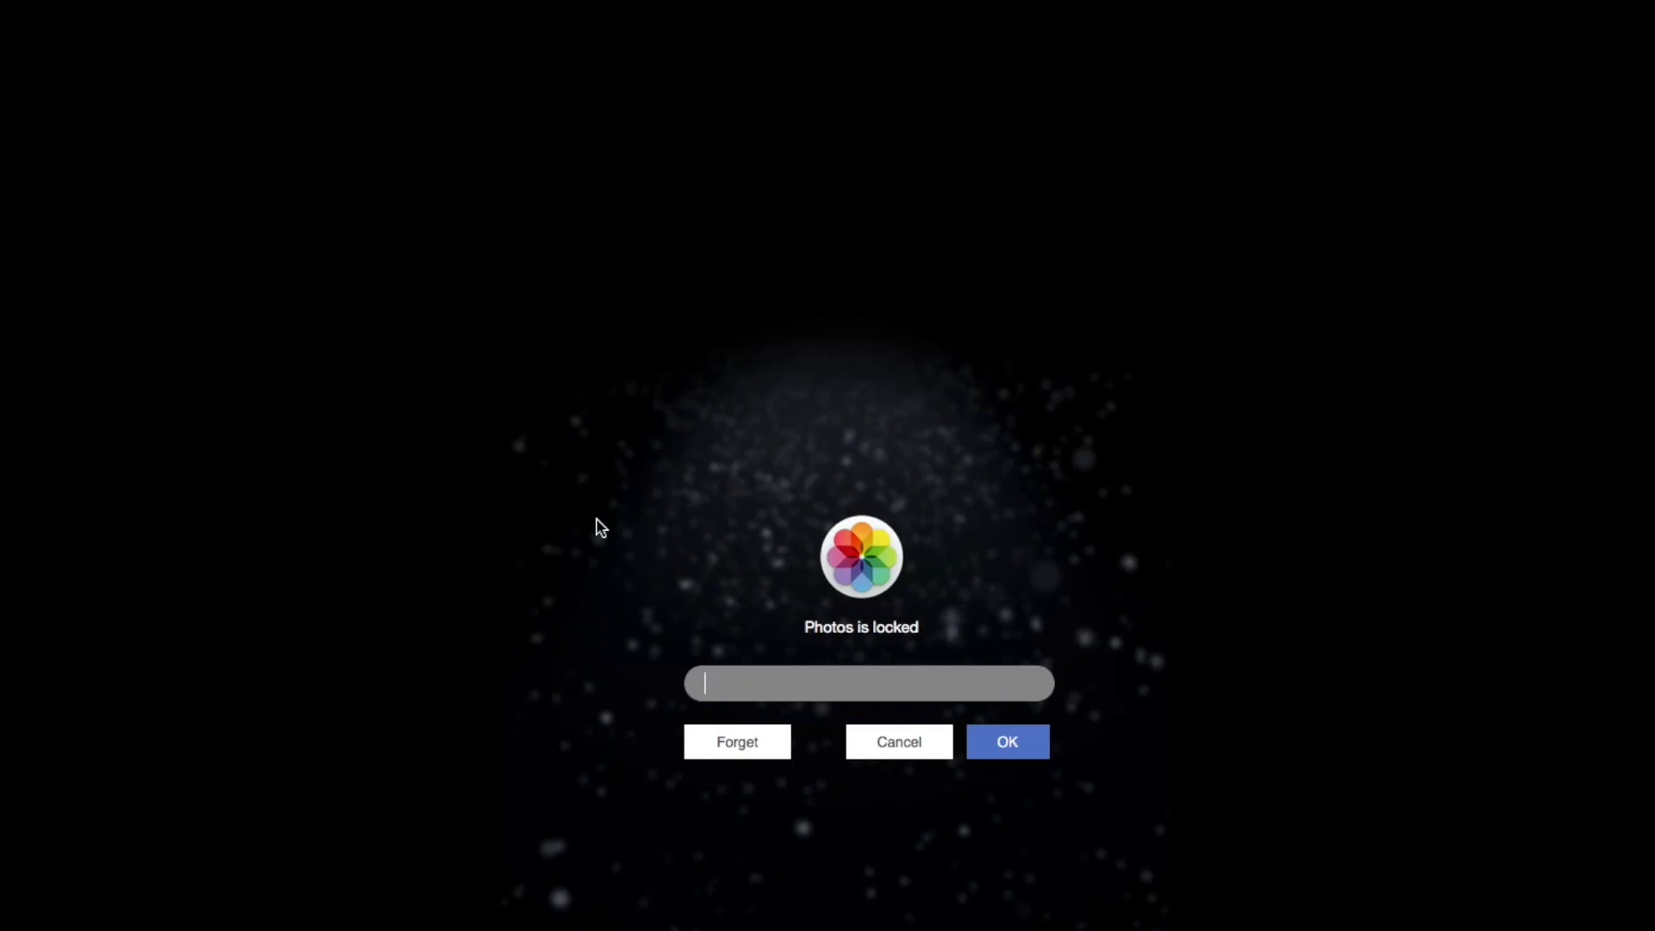
left_click(924, 747)
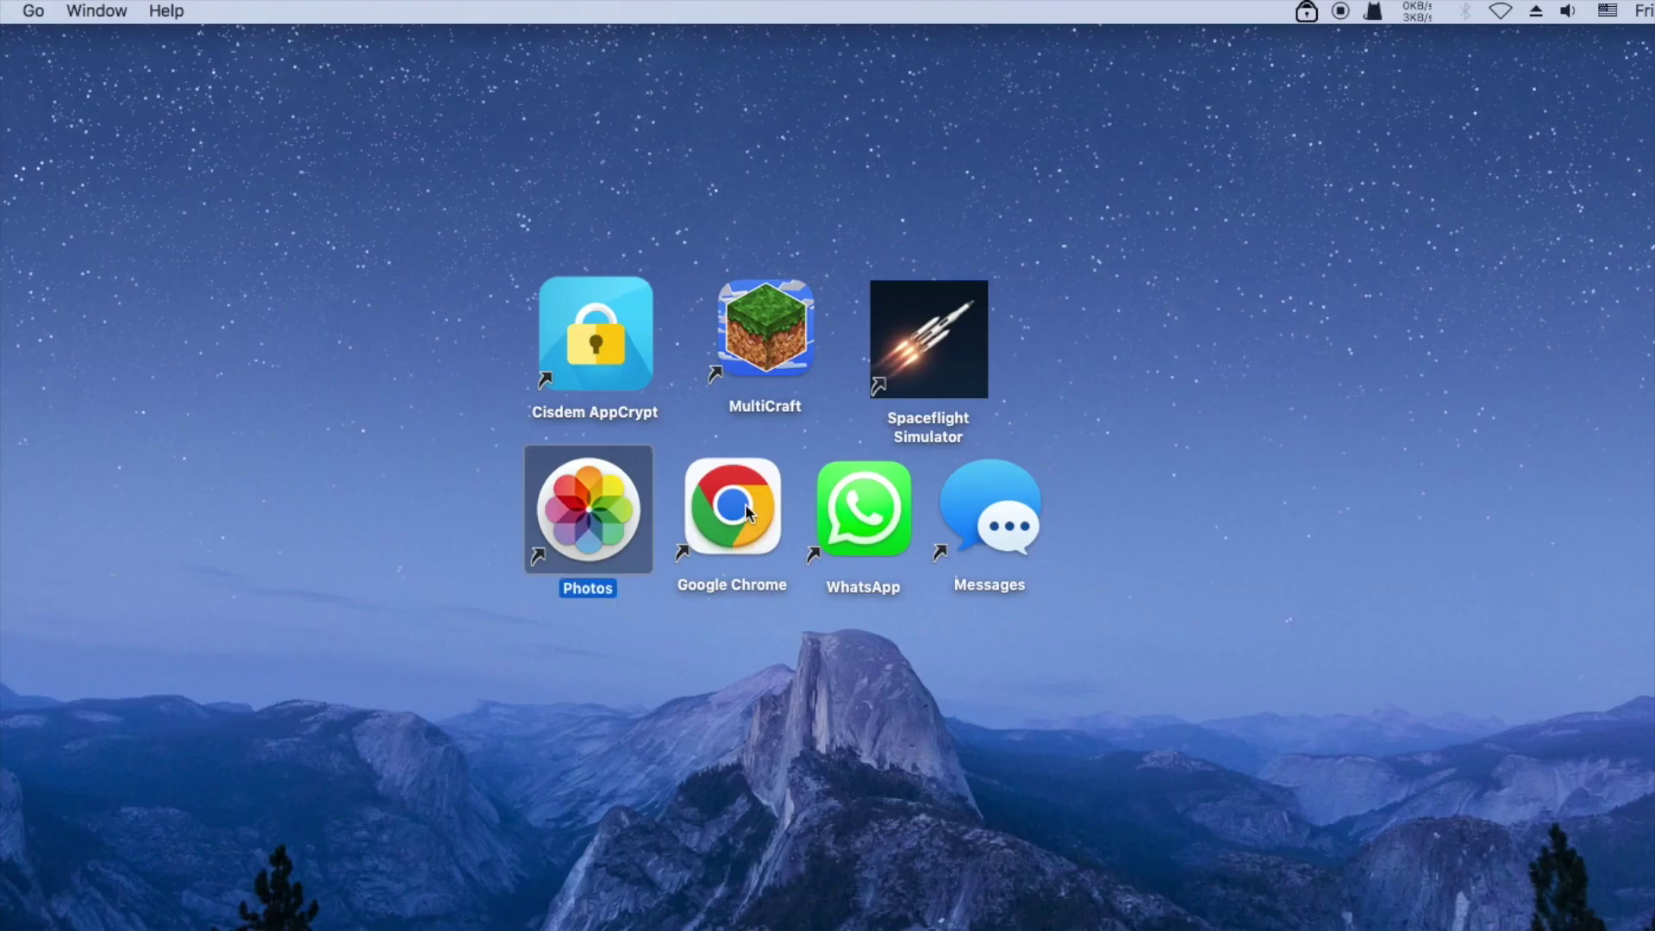
double_click(745, 503)
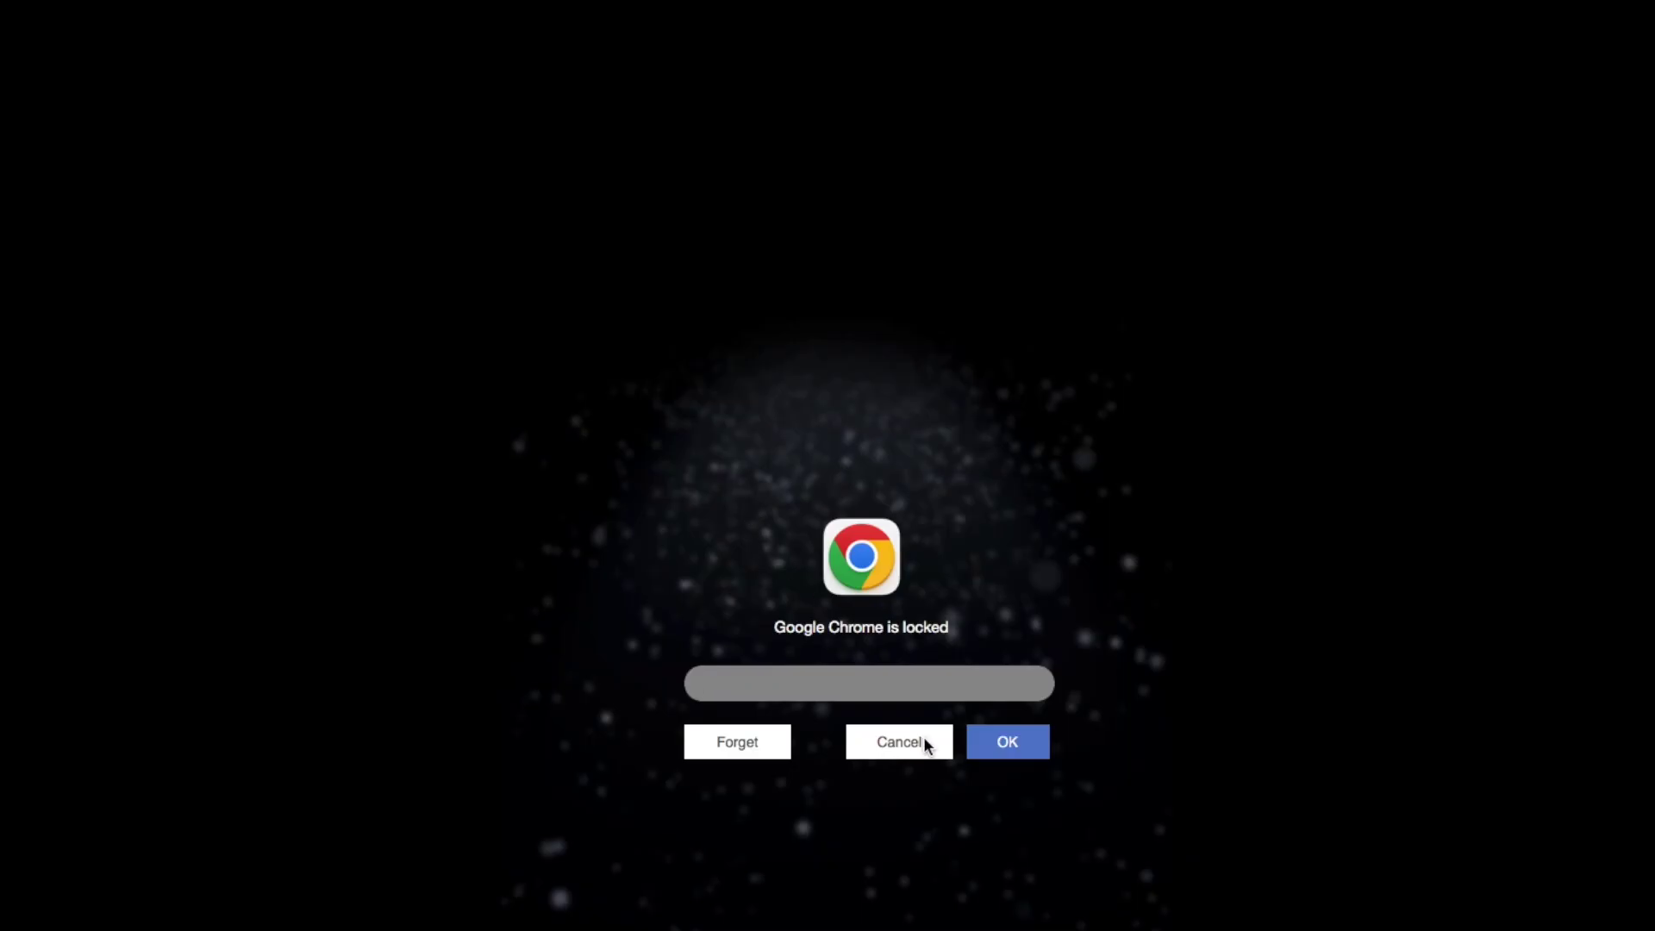
left_click(923, 740)
left_click(865, 509)
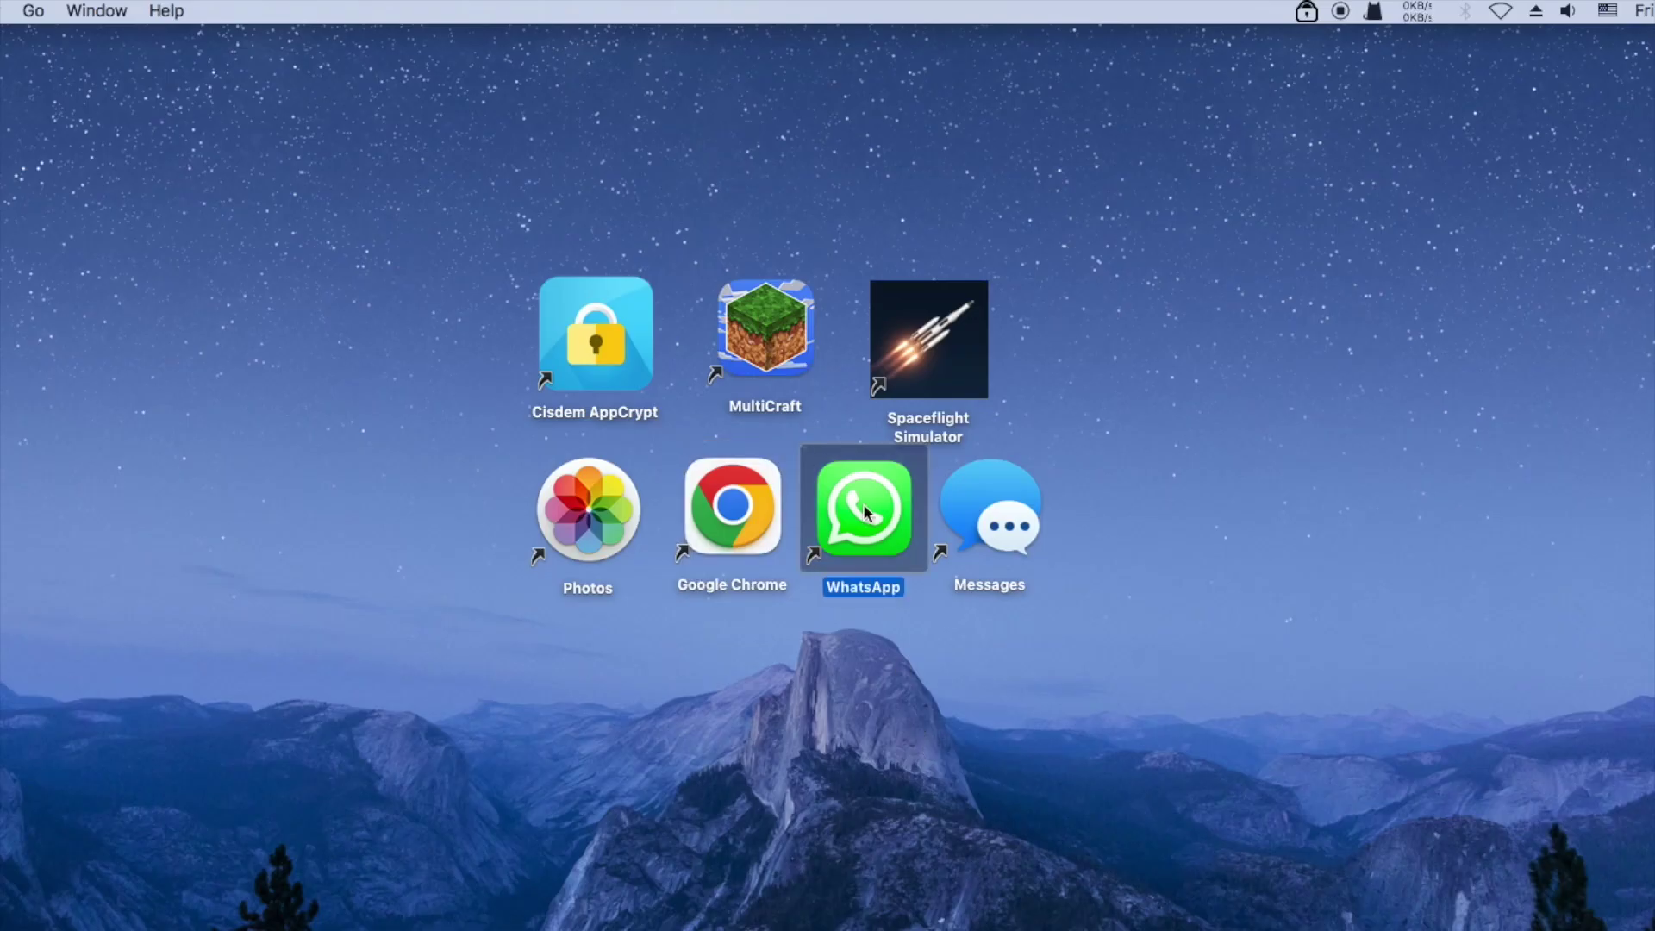
double_click(864, 509)
left_click(905, 748)
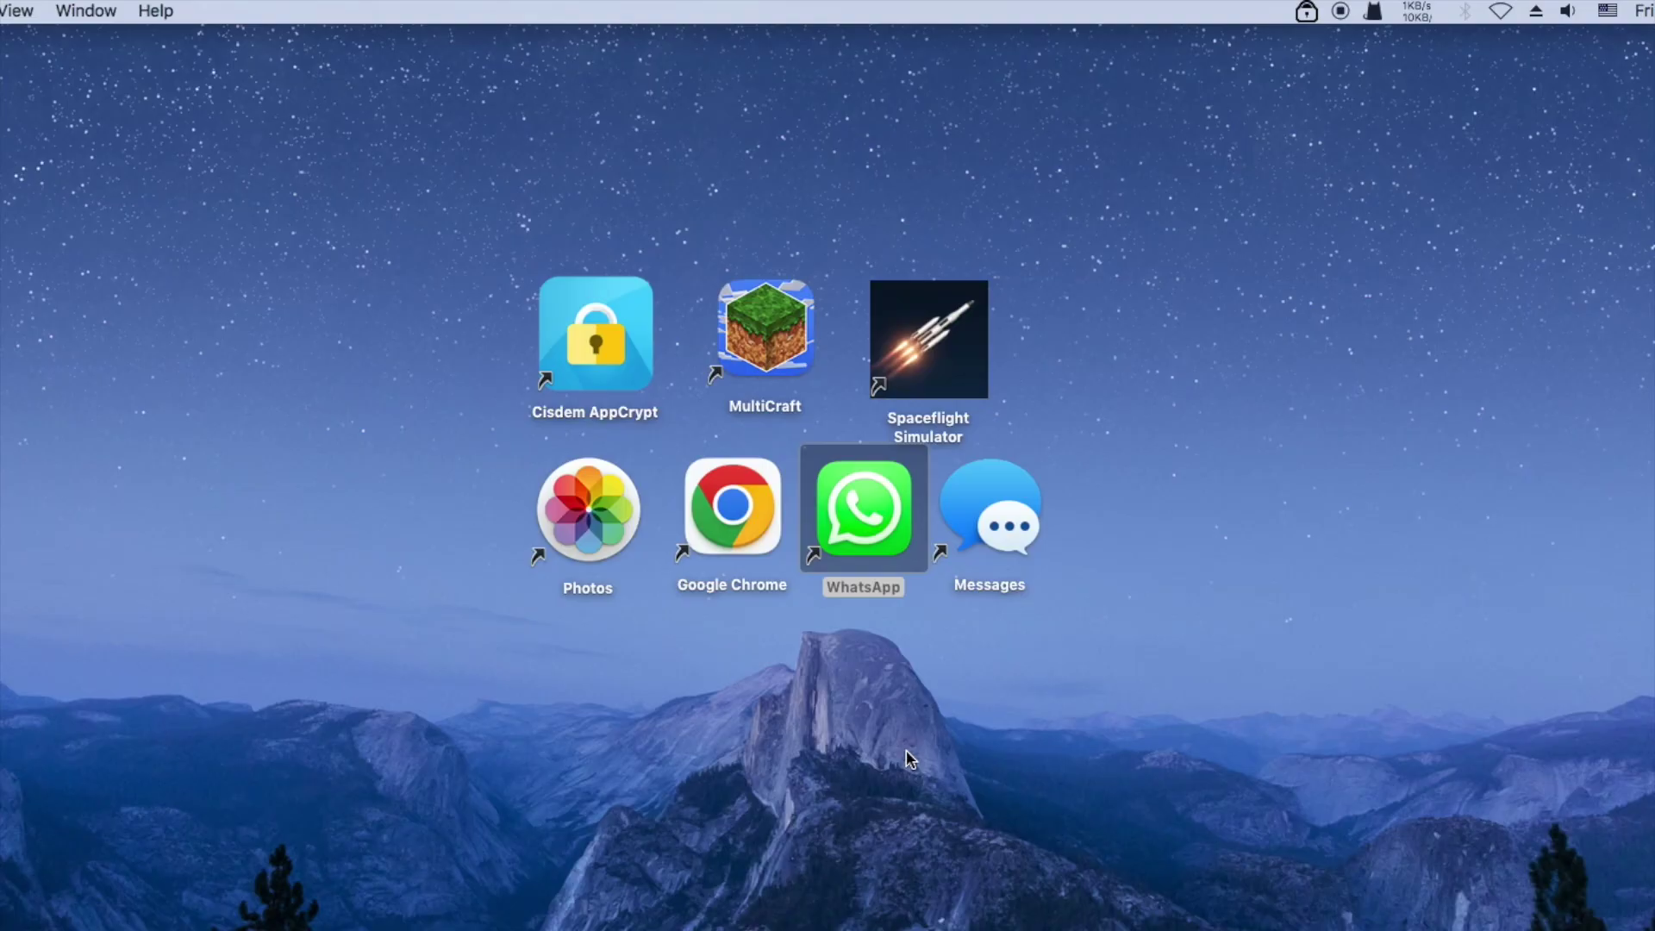
left_click(907, 741)
left_click(1004, 533)
double_click(1004, 533)
left_click(905, 742)
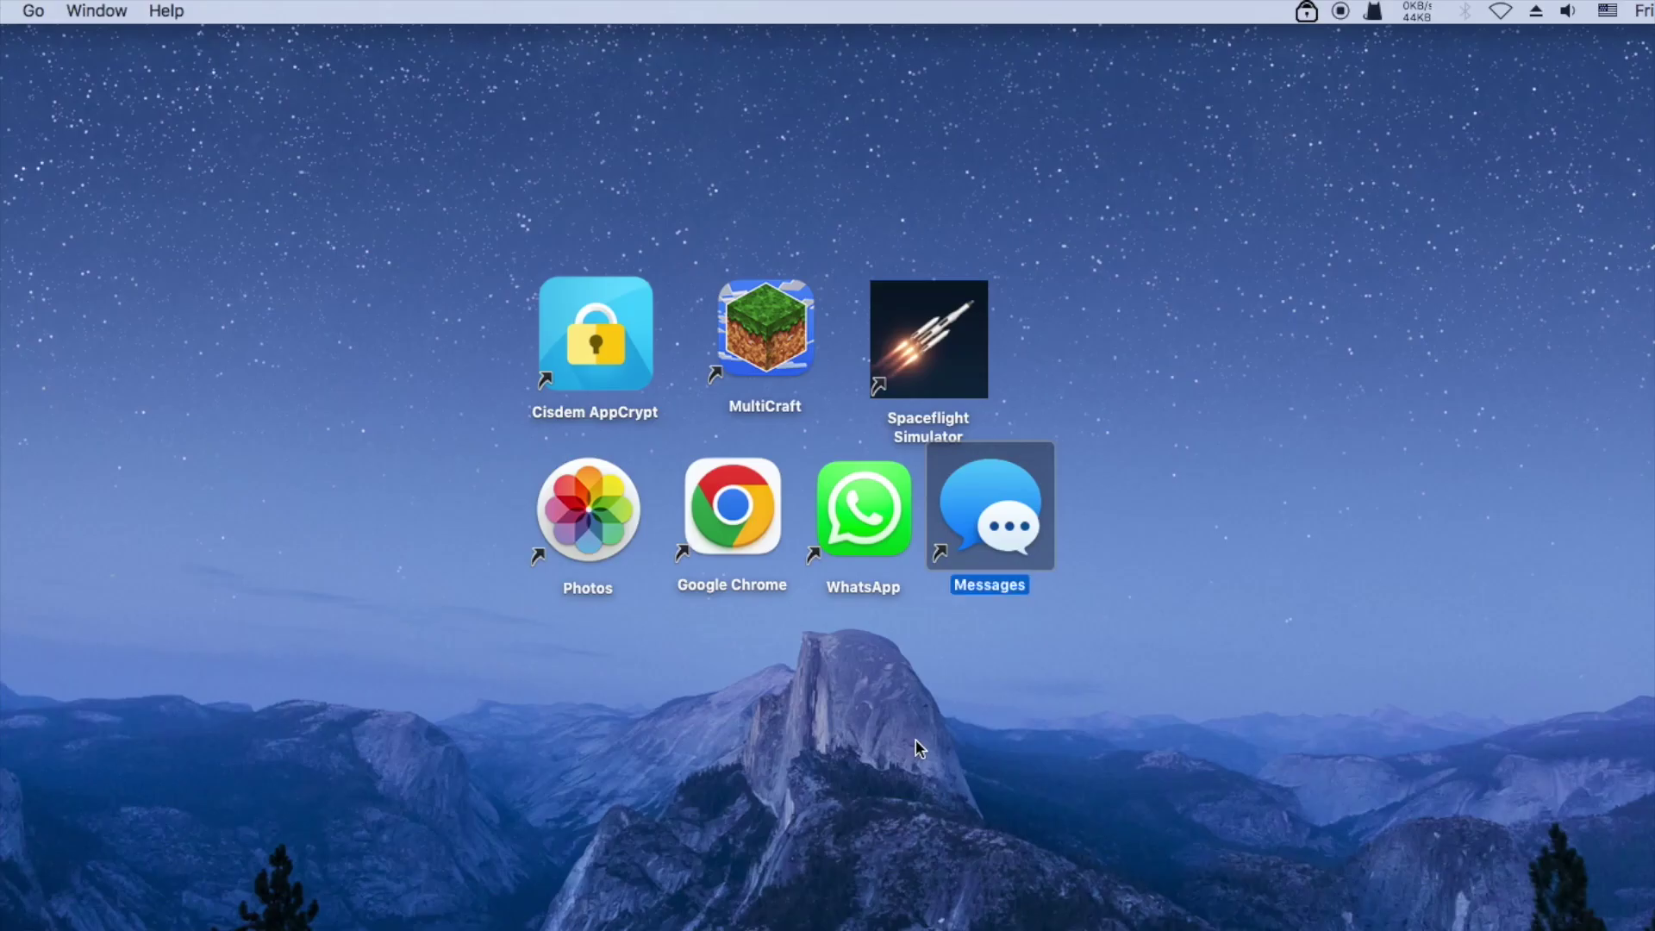
double_click(777, 343)
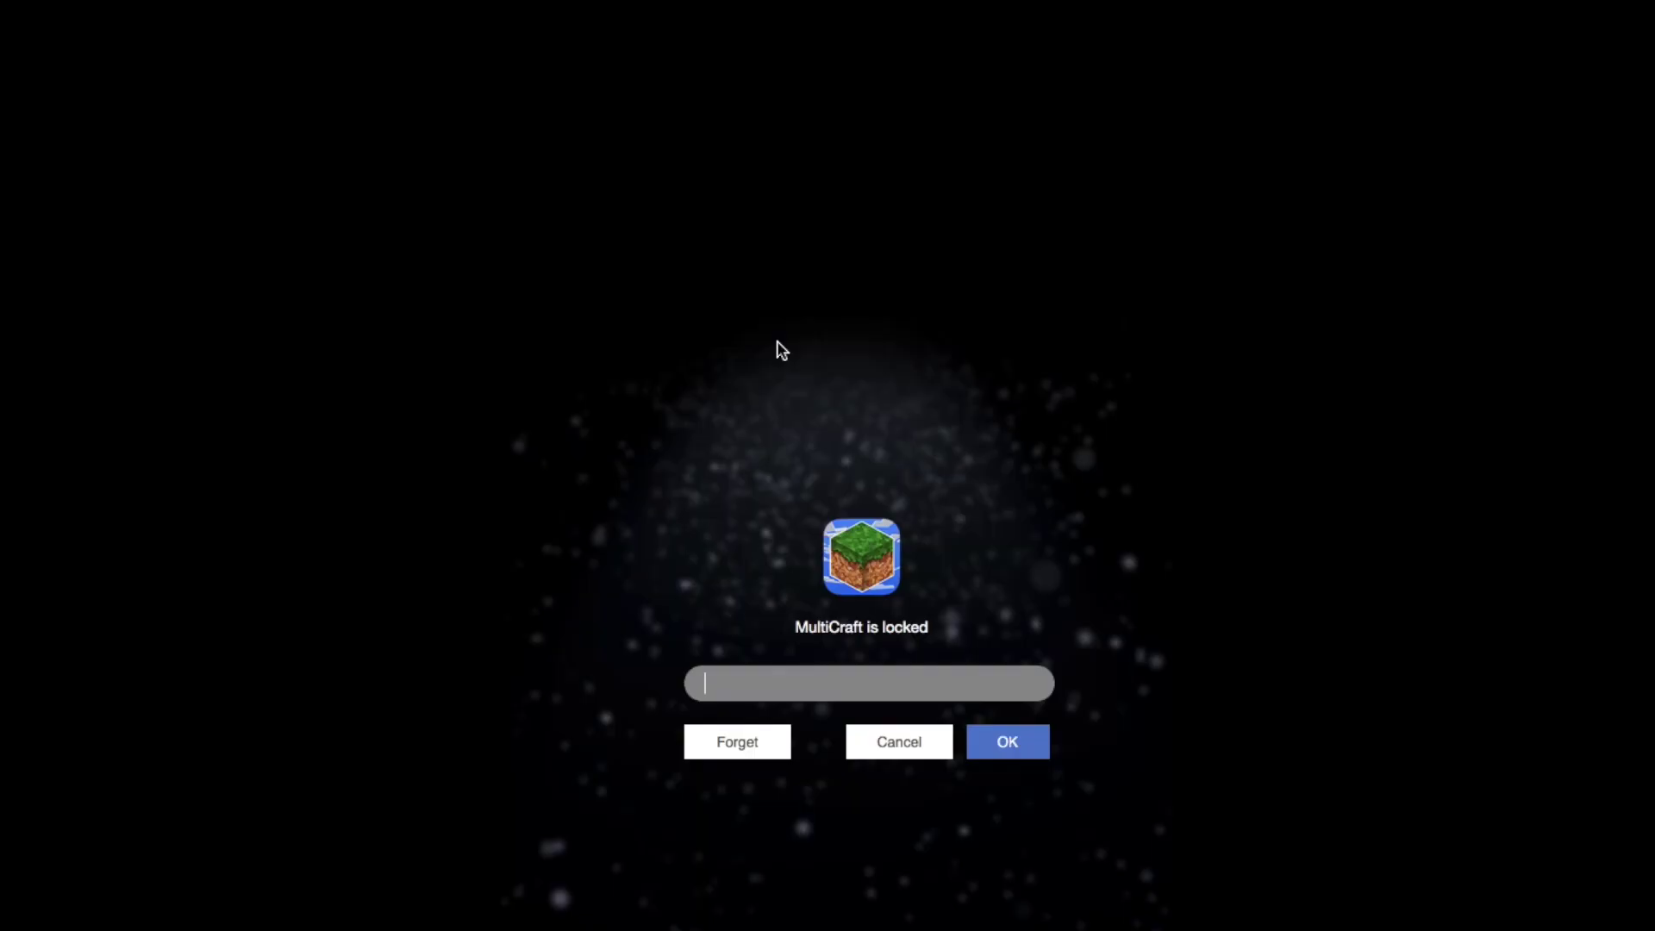
left_click(893, 740)
double_click(926, 338)
left_click(899, 742)
double_click(963, 369)
left_click(898, 739)
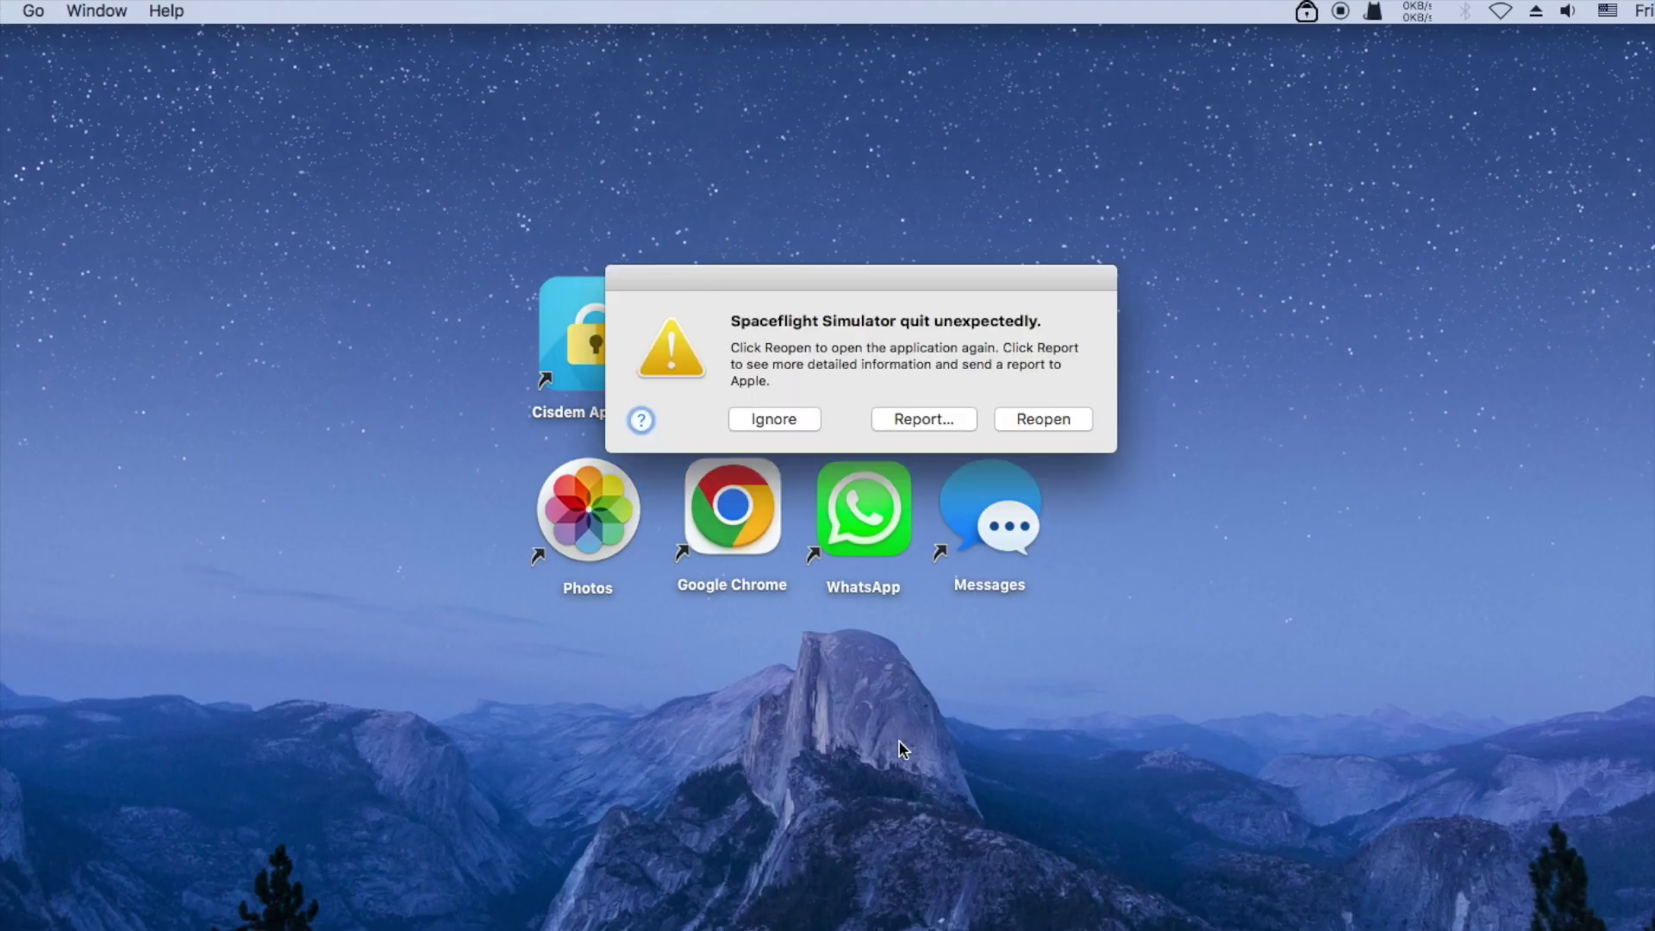
left_click(774, 423)
left_click(1069, 381)
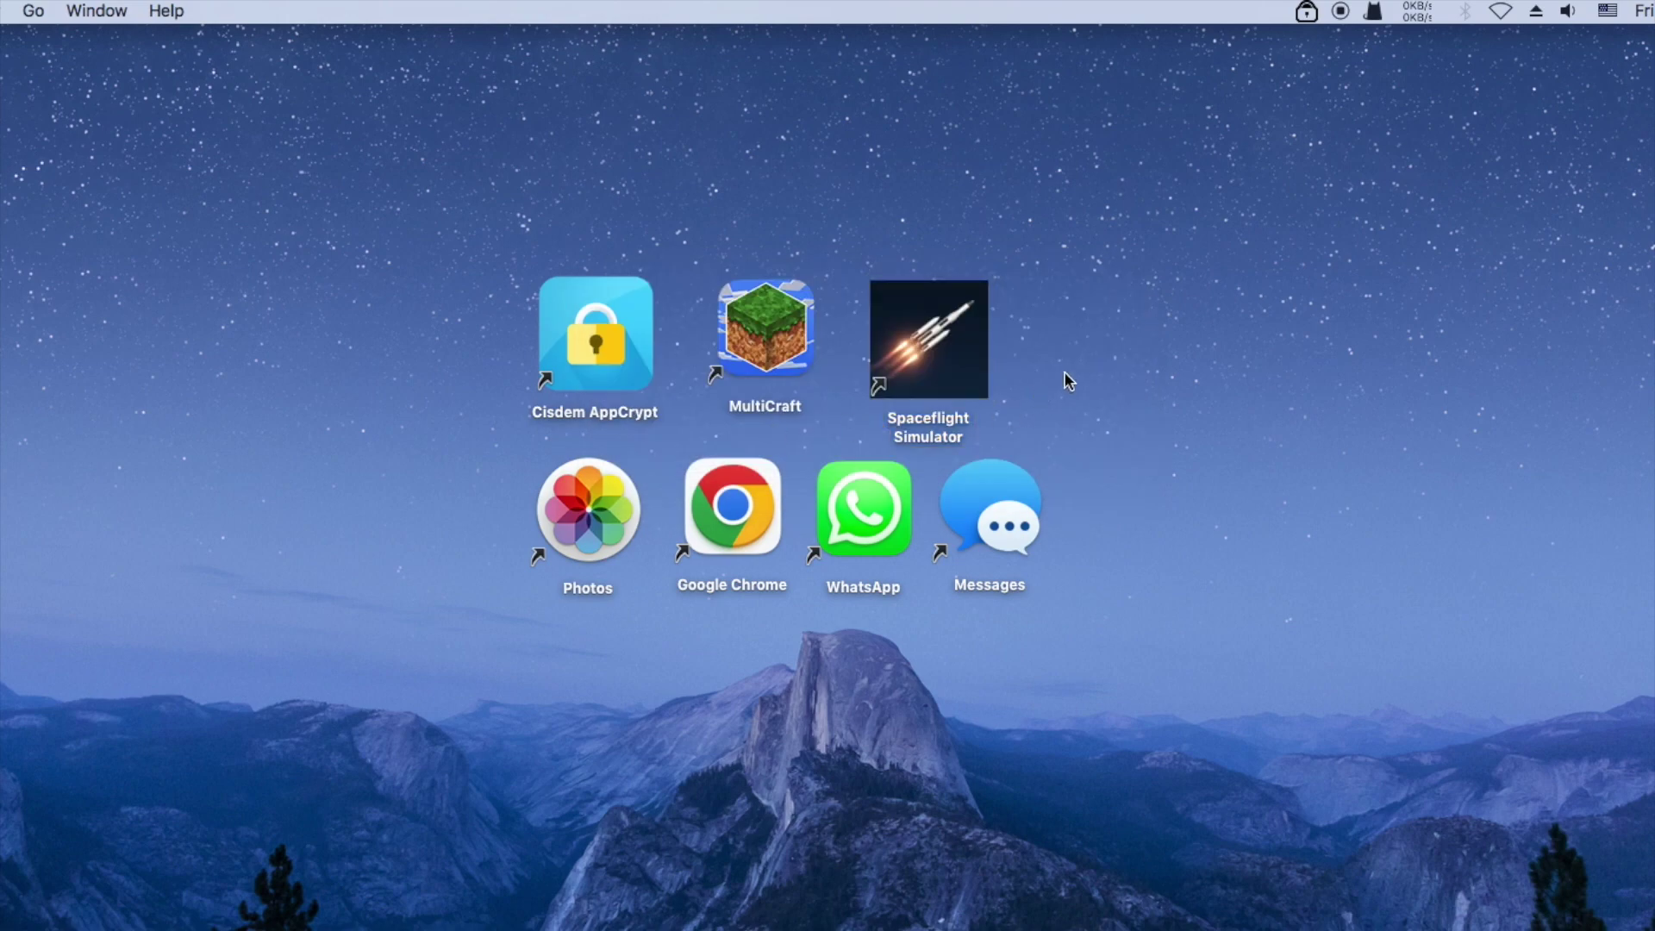
Open Photos by entering the password at its AppCrypt lock screen
double_click(577, 501)
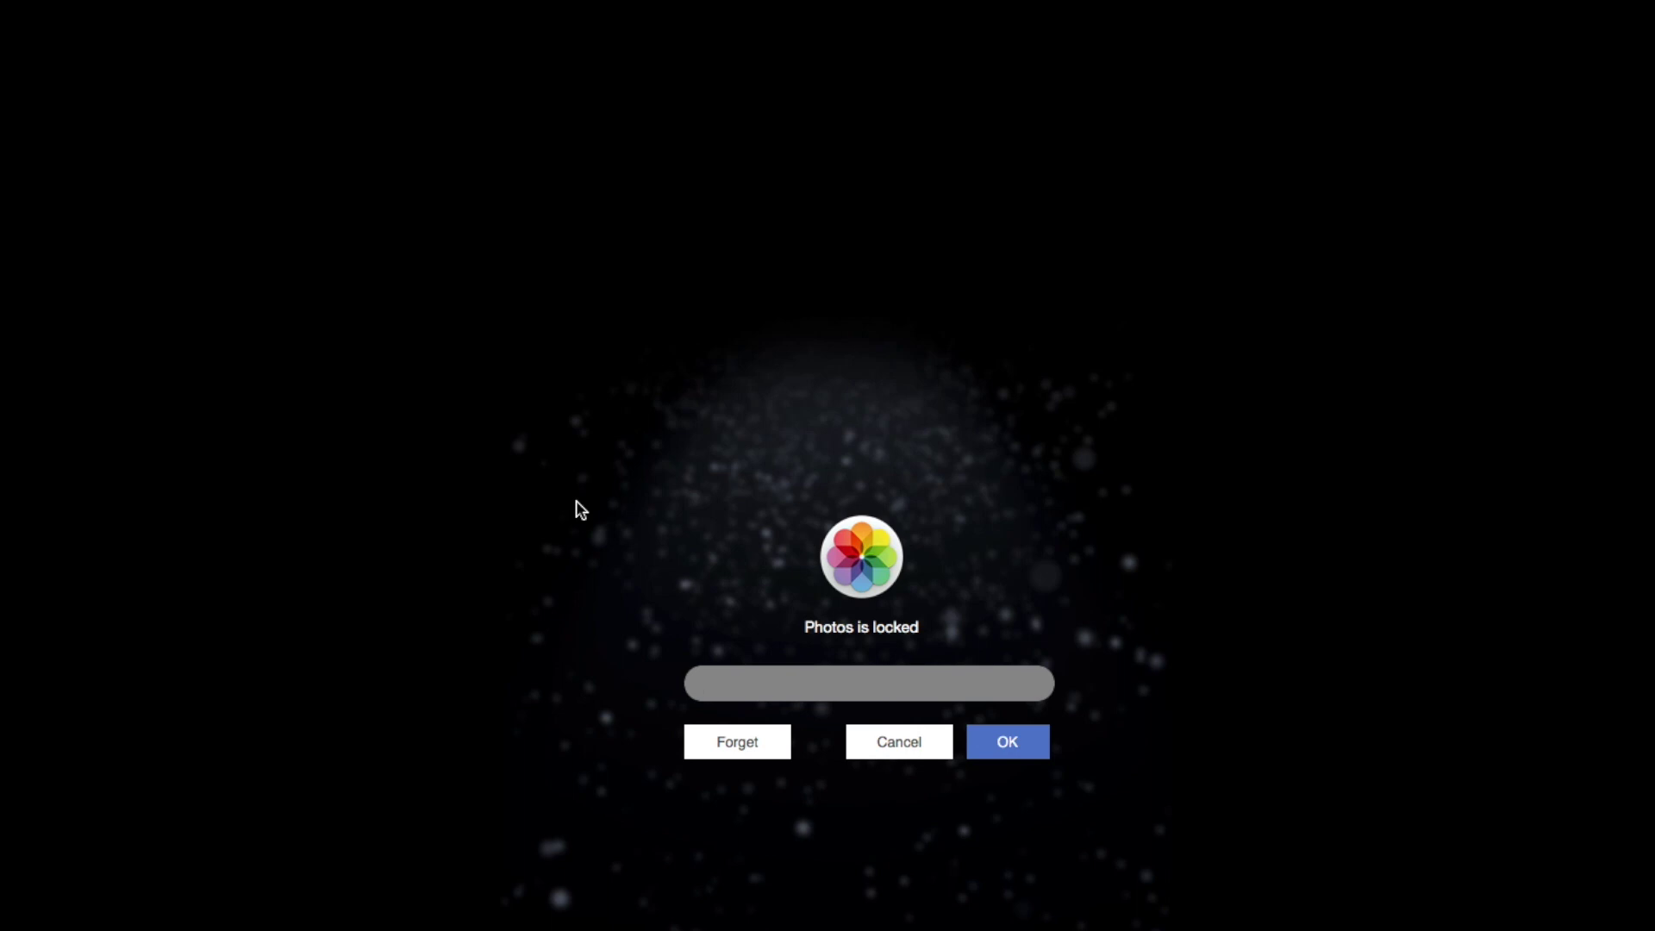
type("123")
left_click(1005, 747)
left_click_drag(1269, 264, 1196, 102)
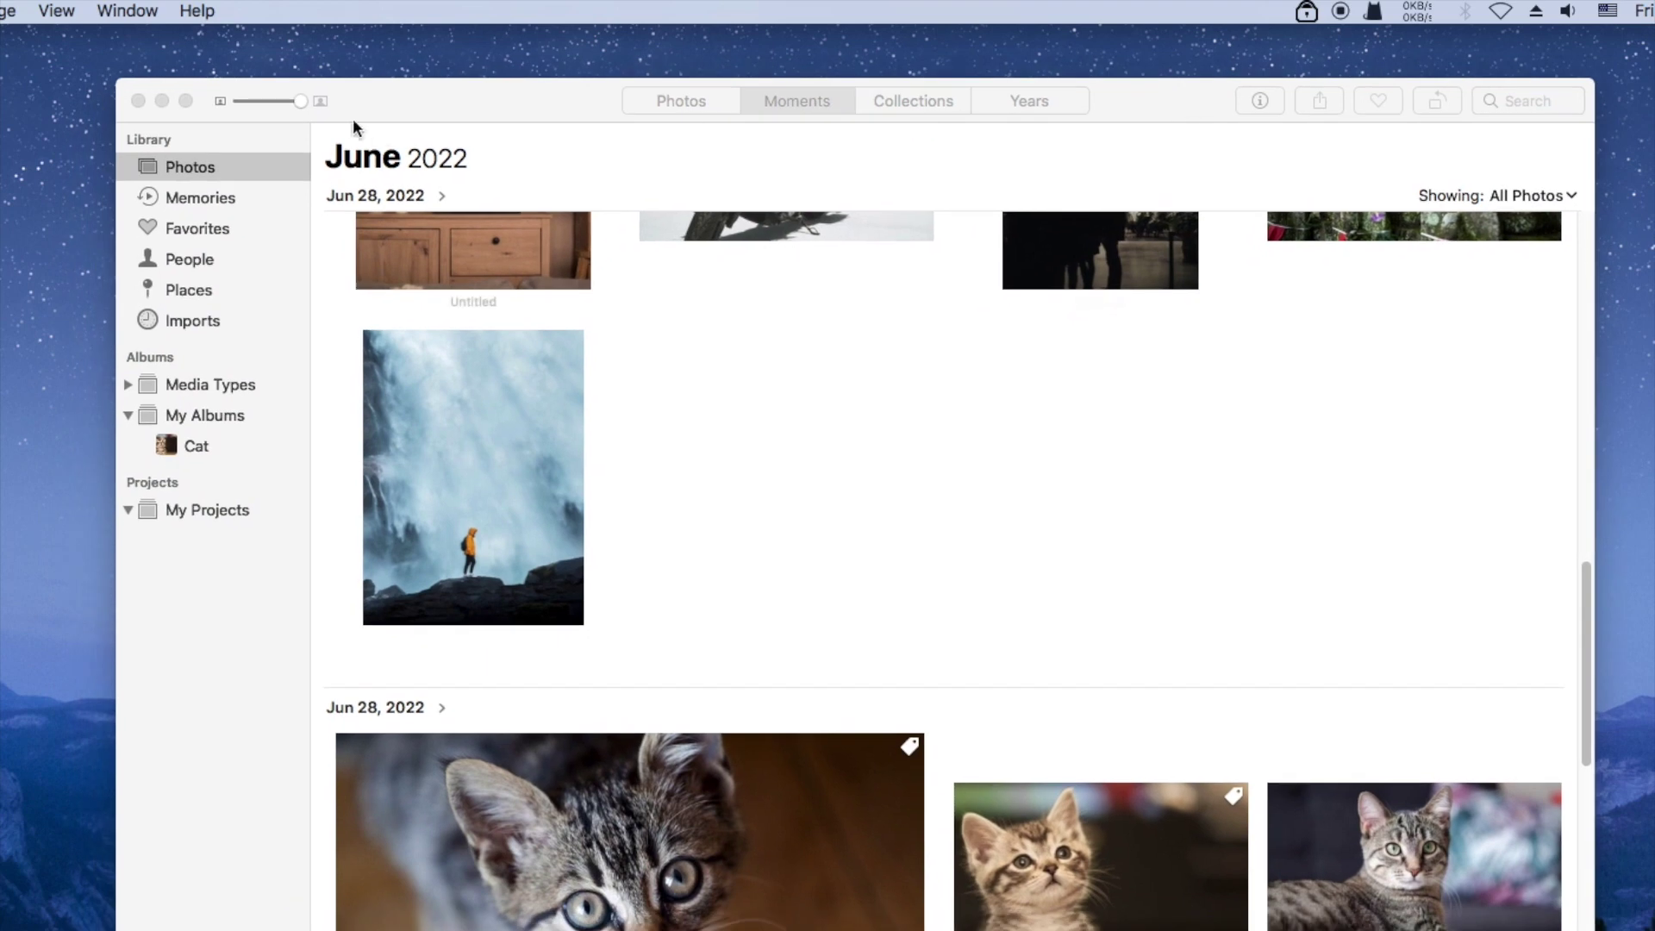
Close Photos, relaunch it, submit a wrong password, then dismiss the lock screen
left_click(138, 101)
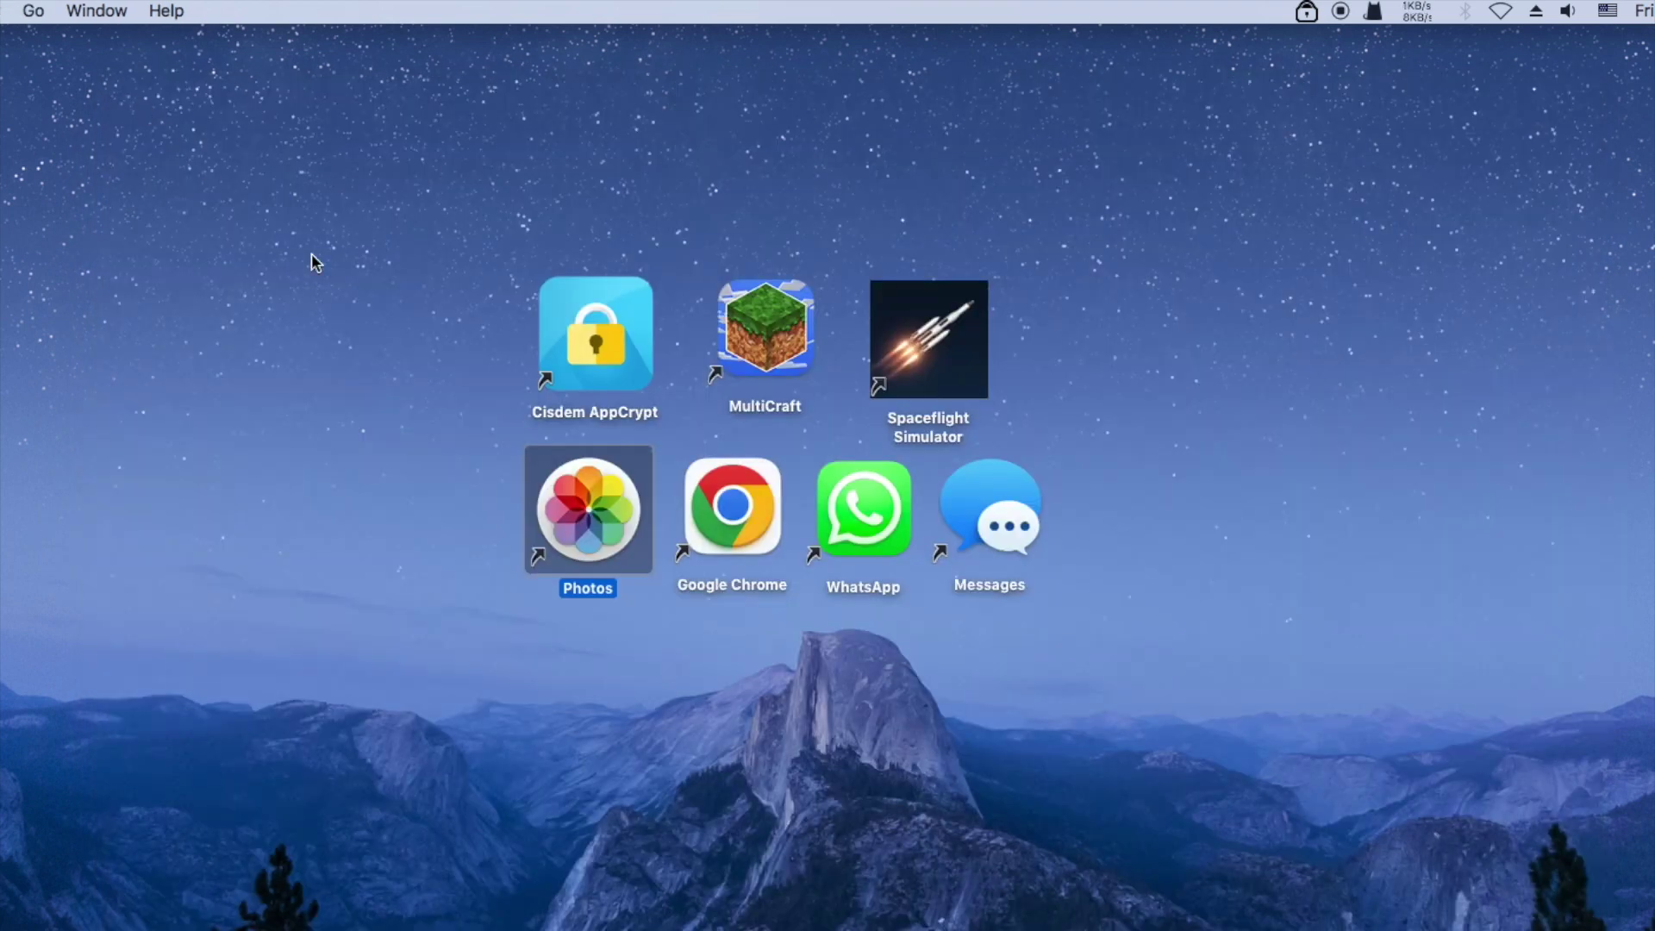
left_click(636, 657)
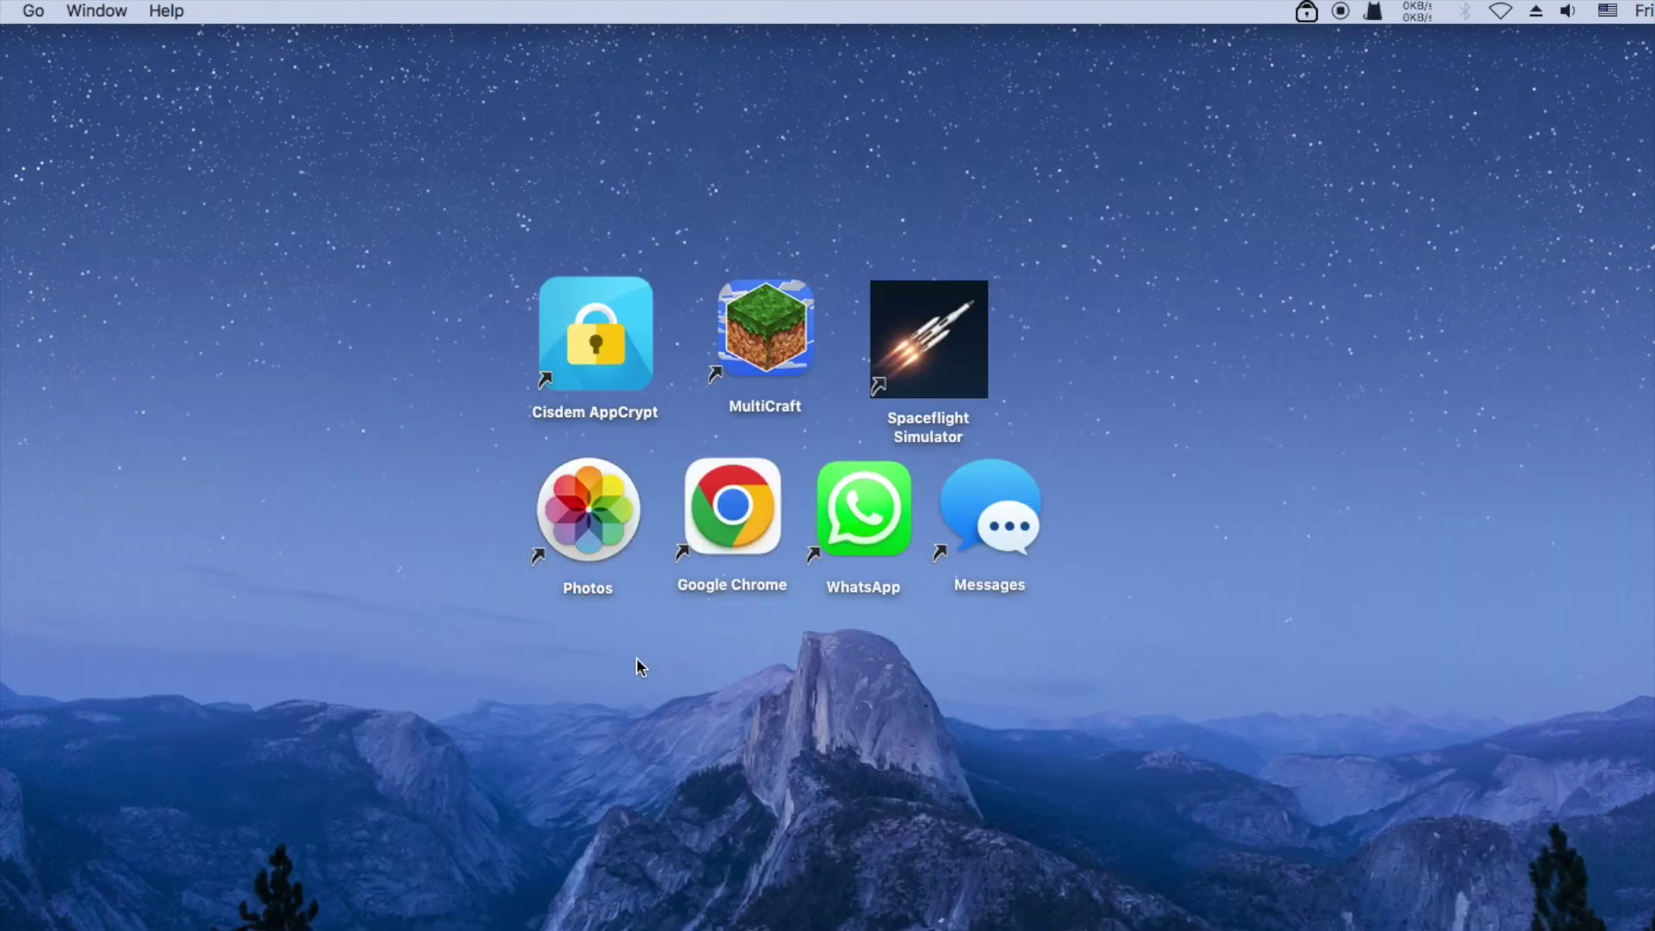
double_click(602, 500)
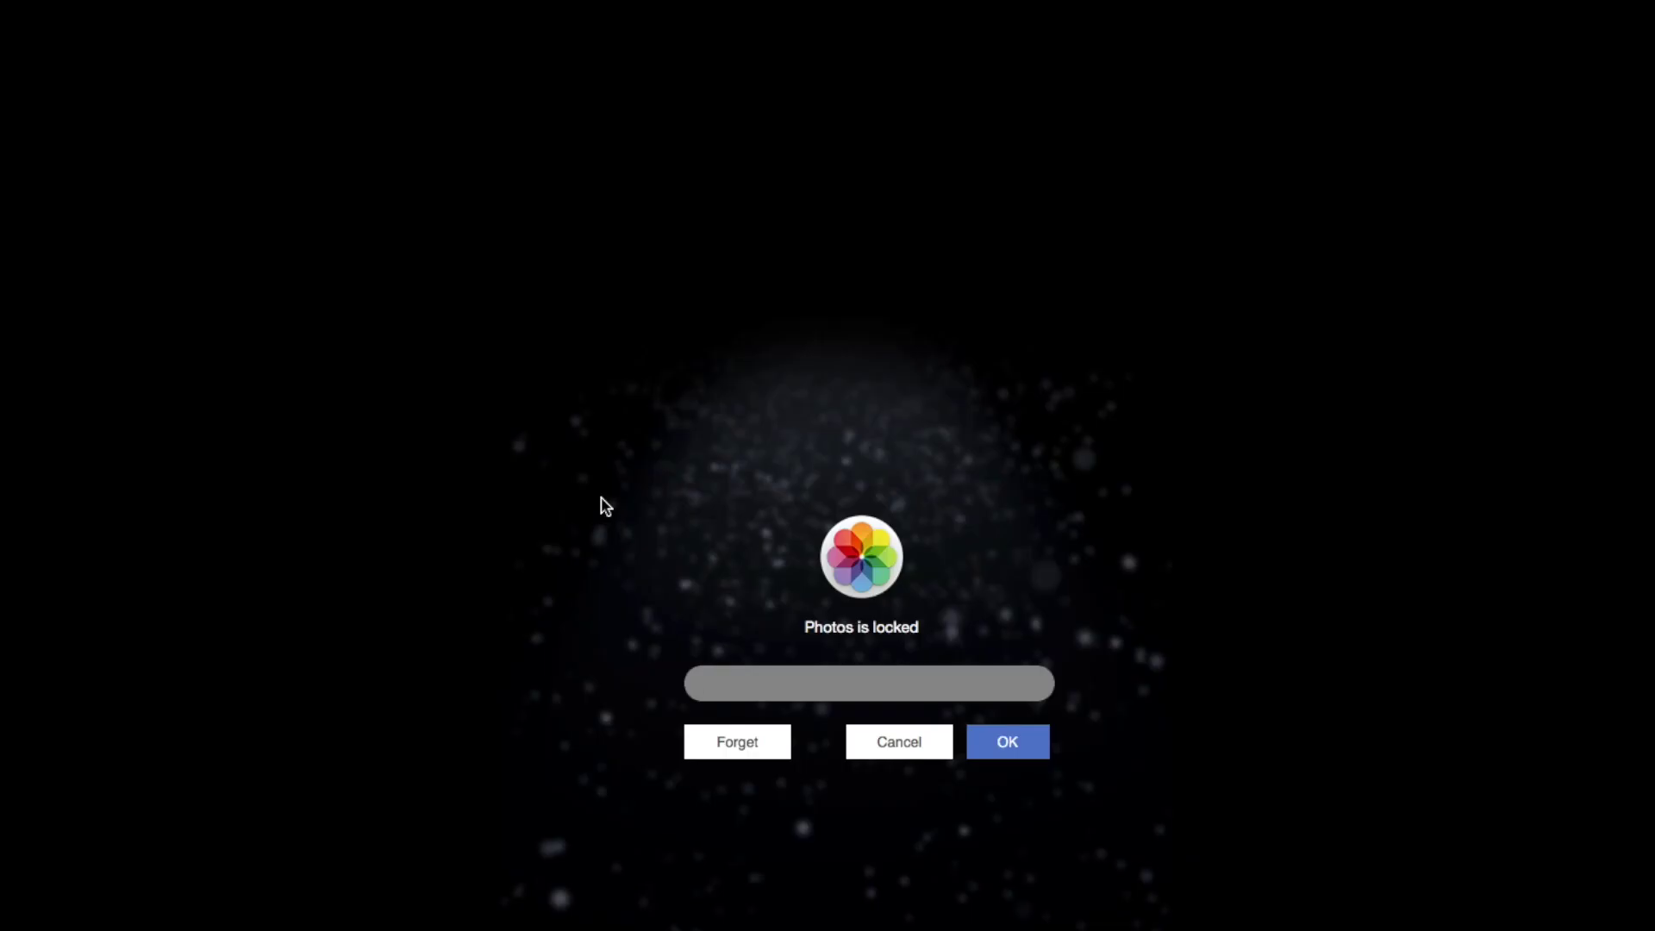
type("••")
left_click(1009, 746)
left_click(898, 743)
Unlock AppCrypt's main window, remove the Photos tile leaving six locked apps, and close it
left_click(1005, 656)
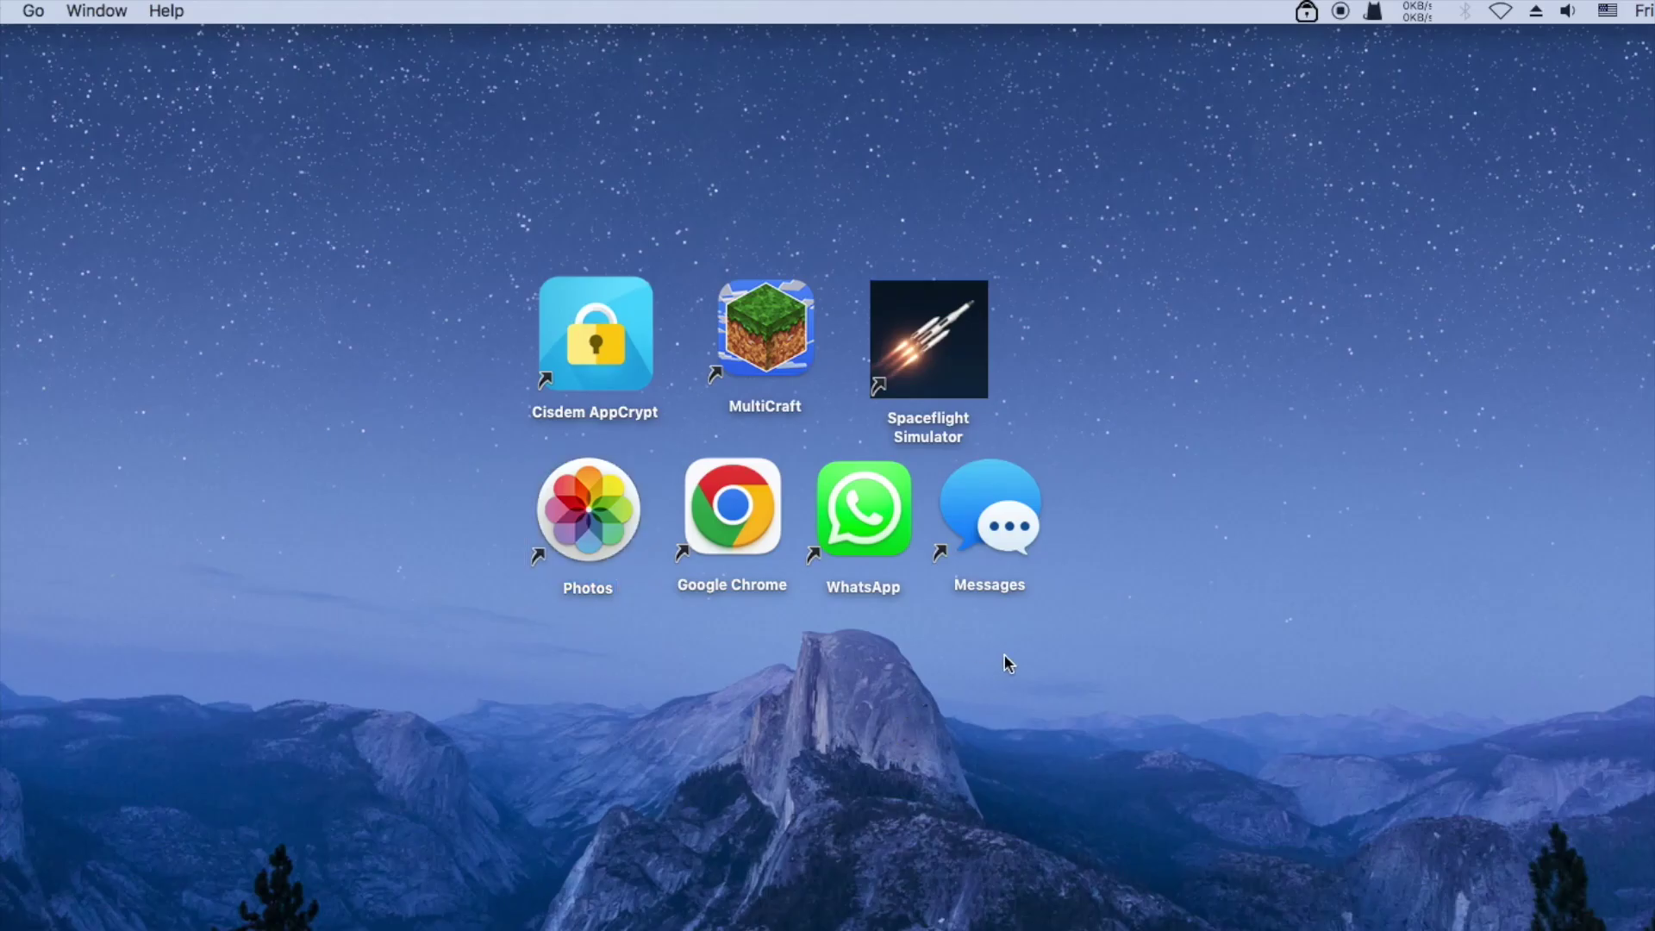
left_click(1307, 11)
left_click(1318, 40)
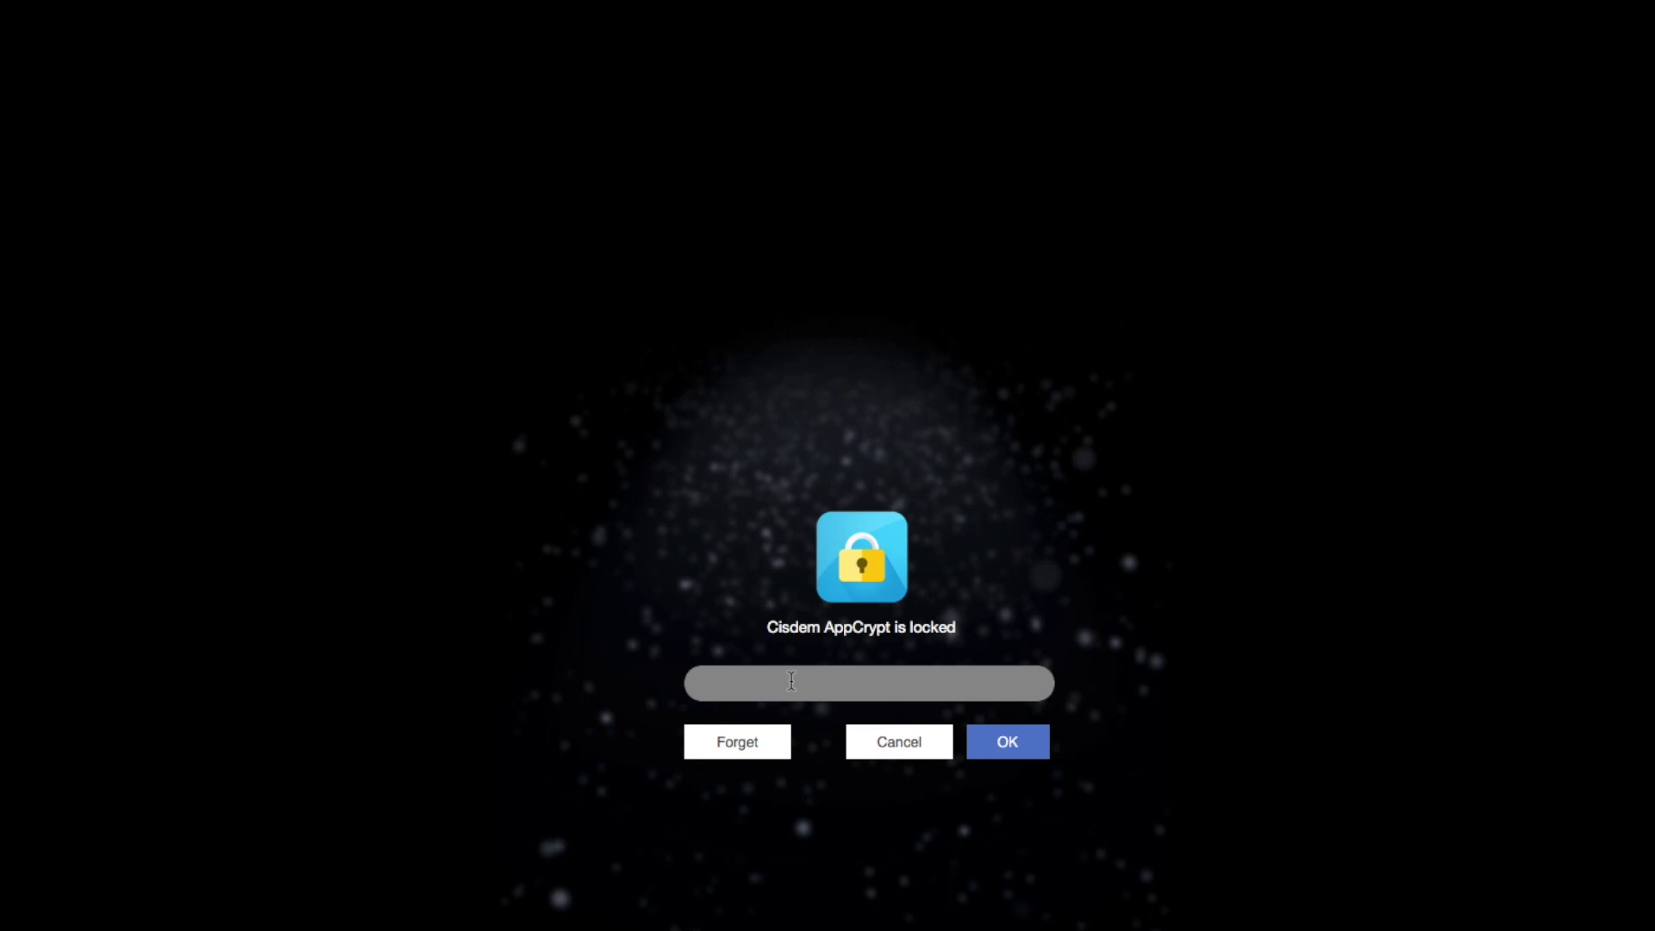
type("123")
left_click(1016, 748)
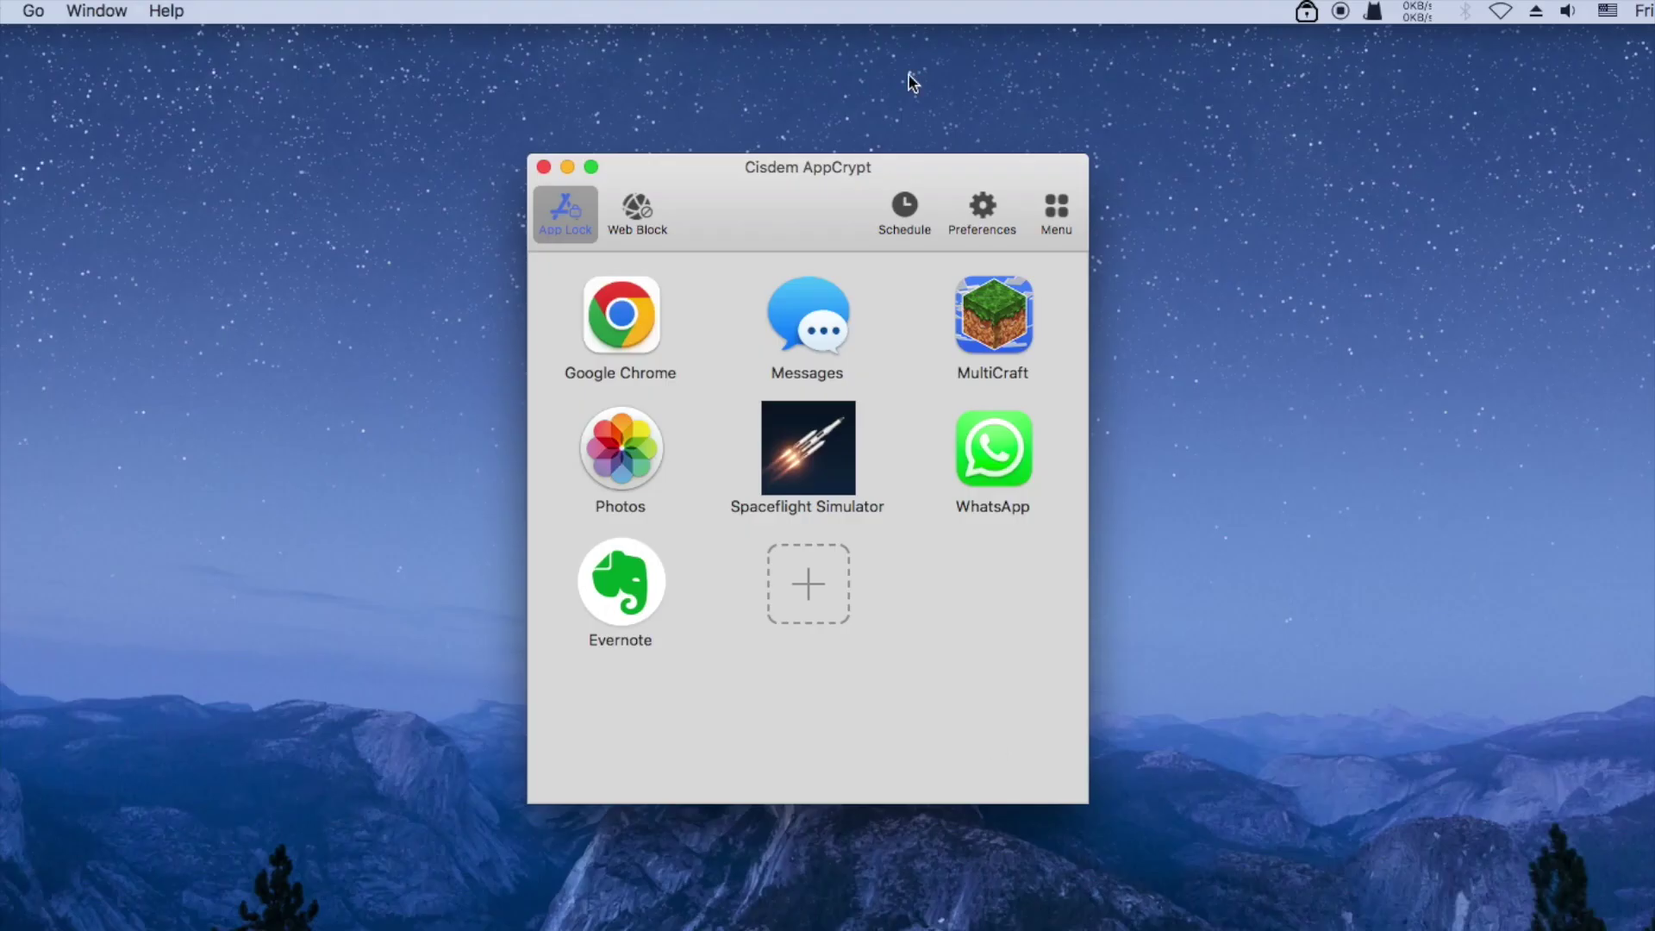
mouse_move(804, 179)
left_mouse_down()
mouse_move(1037, 169)
mouse_move(855, 162)
mouse_move(783, 197)
left_mouse_up()
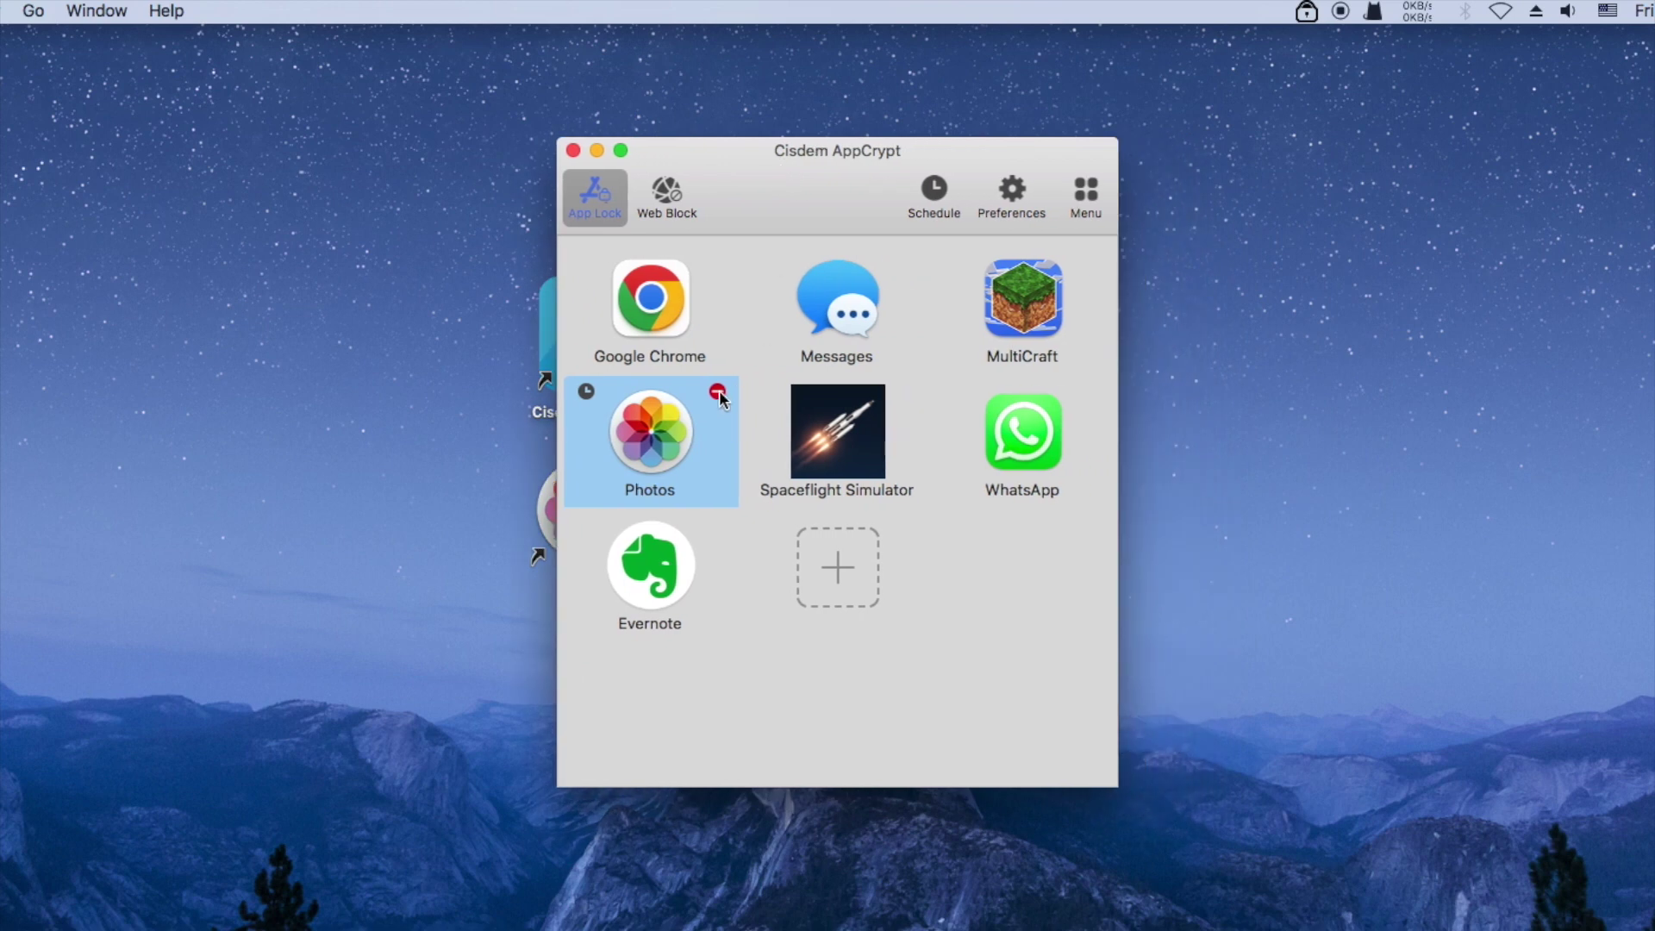
left_click(717, 393)
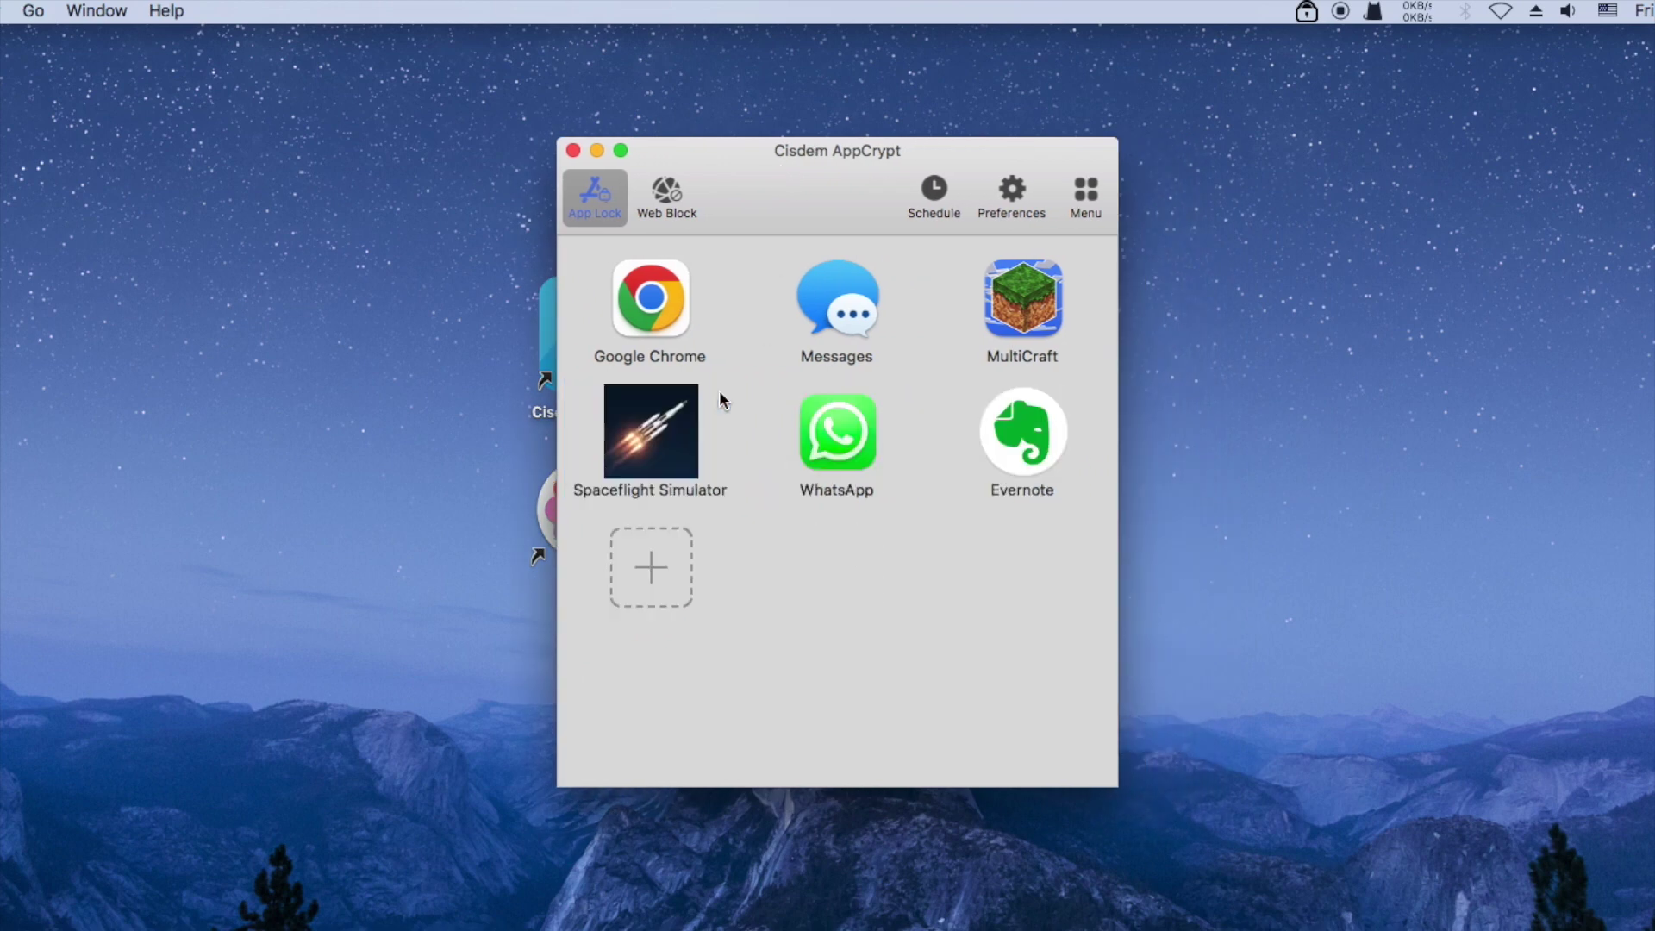
left_click(572, 149)
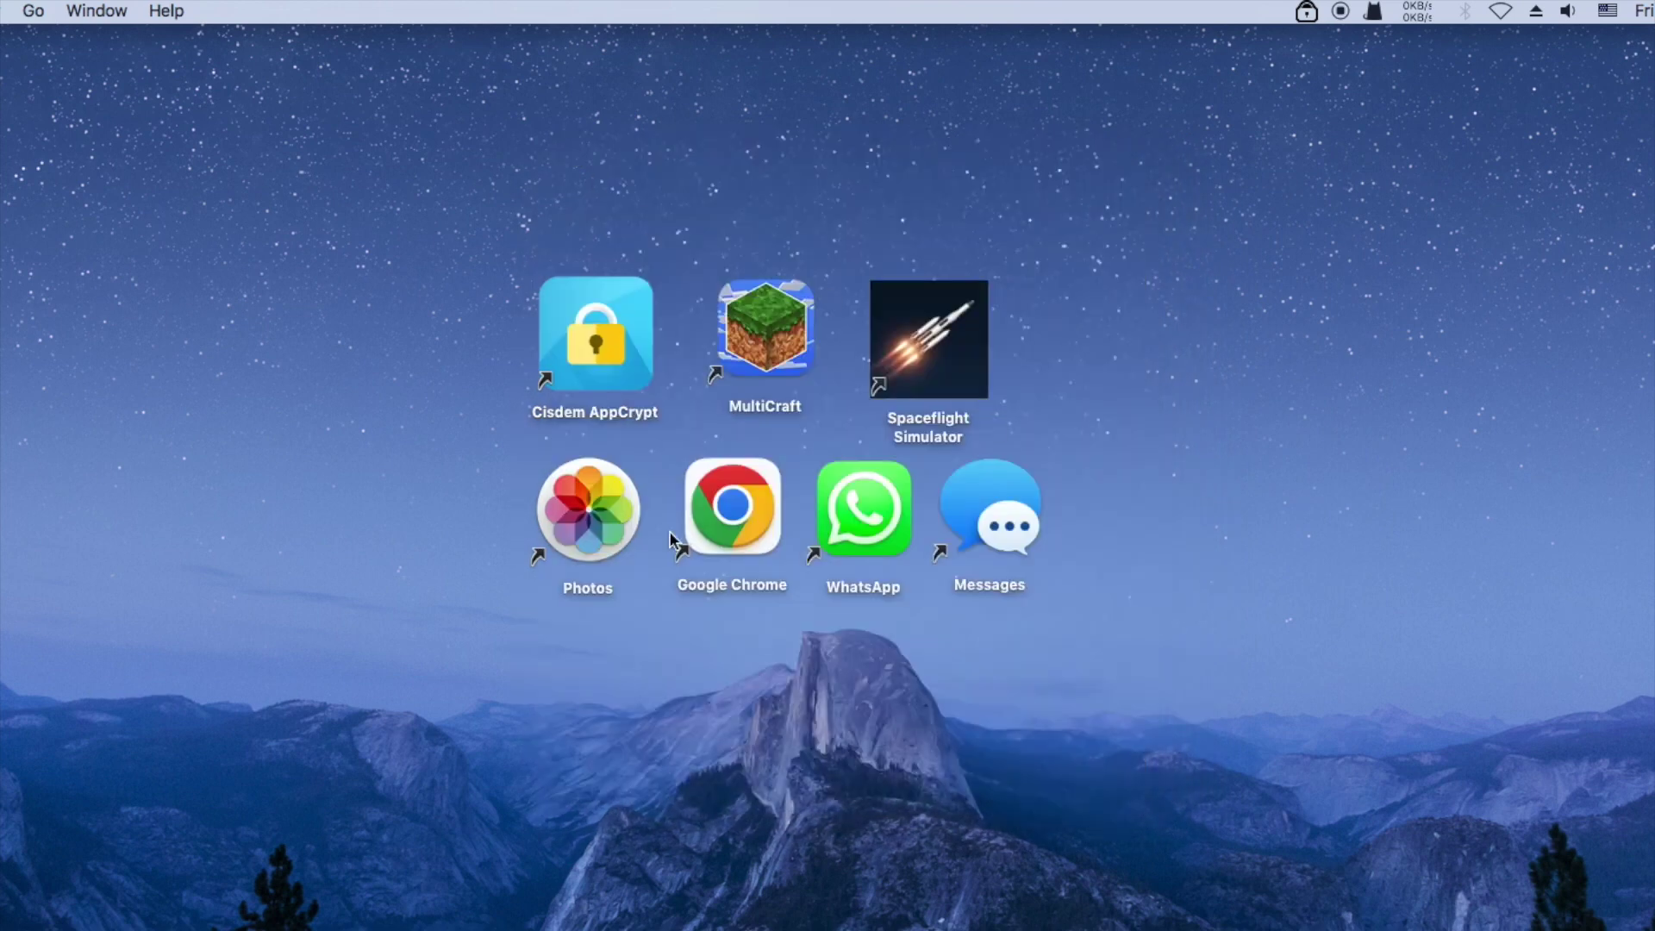
Launch Photos to confirm it opens without a password, then close it
double_click(599, 510)
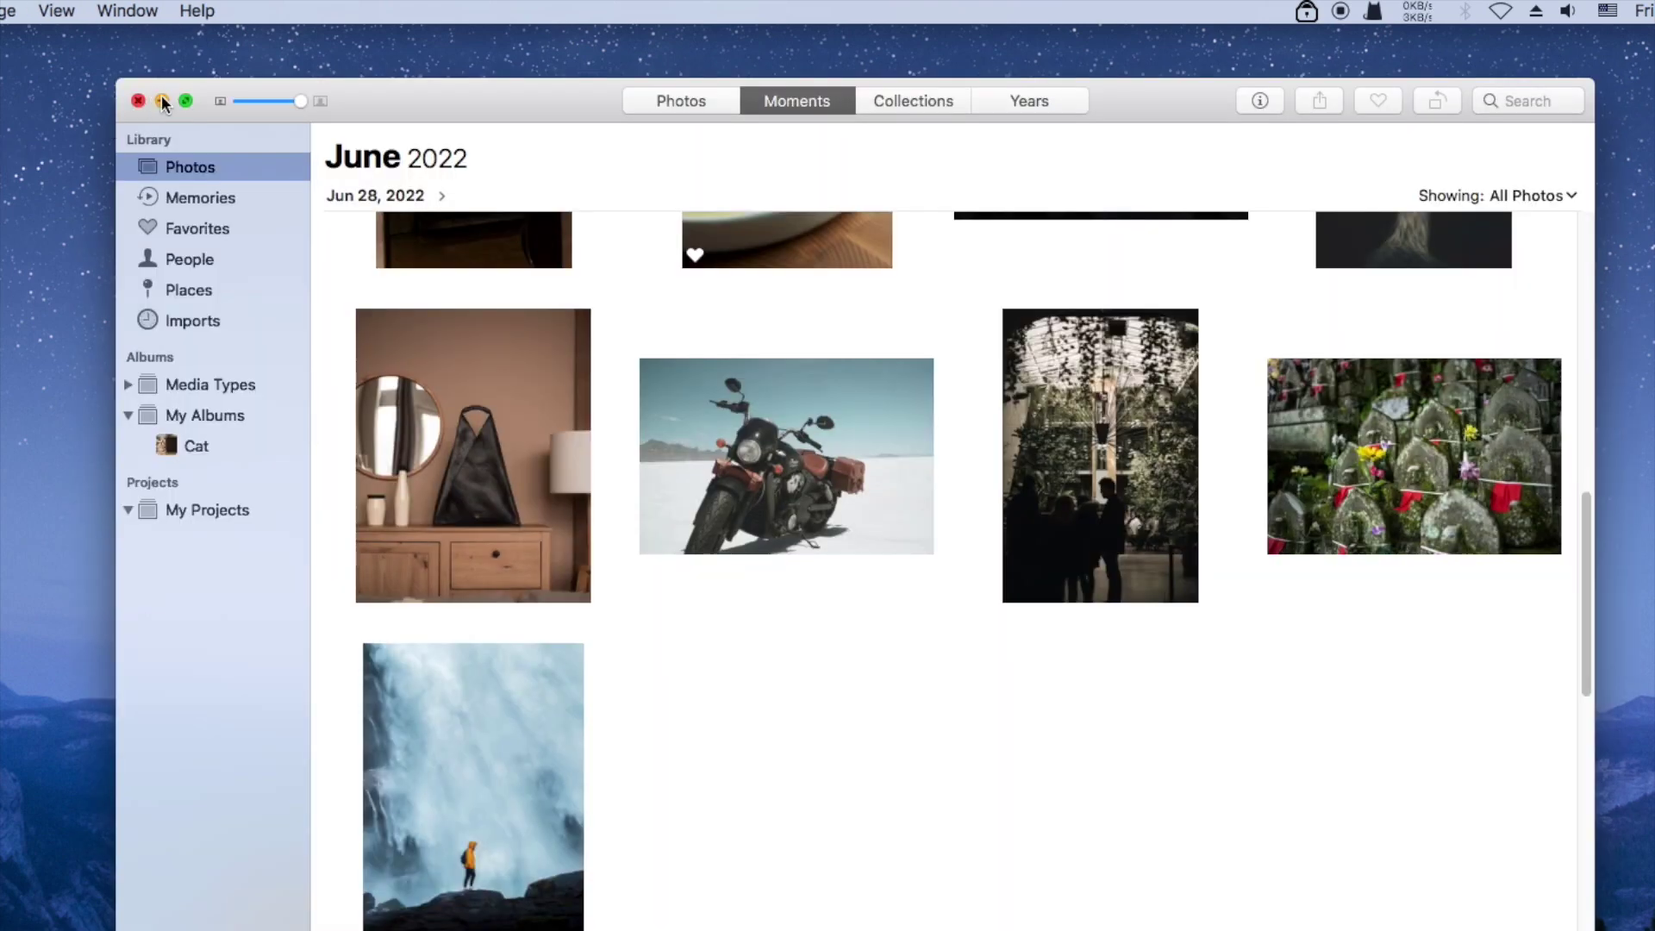
left_click_drag(445, 109, 406, 100)
left_click(100, 93)
left_click(1073, 350)
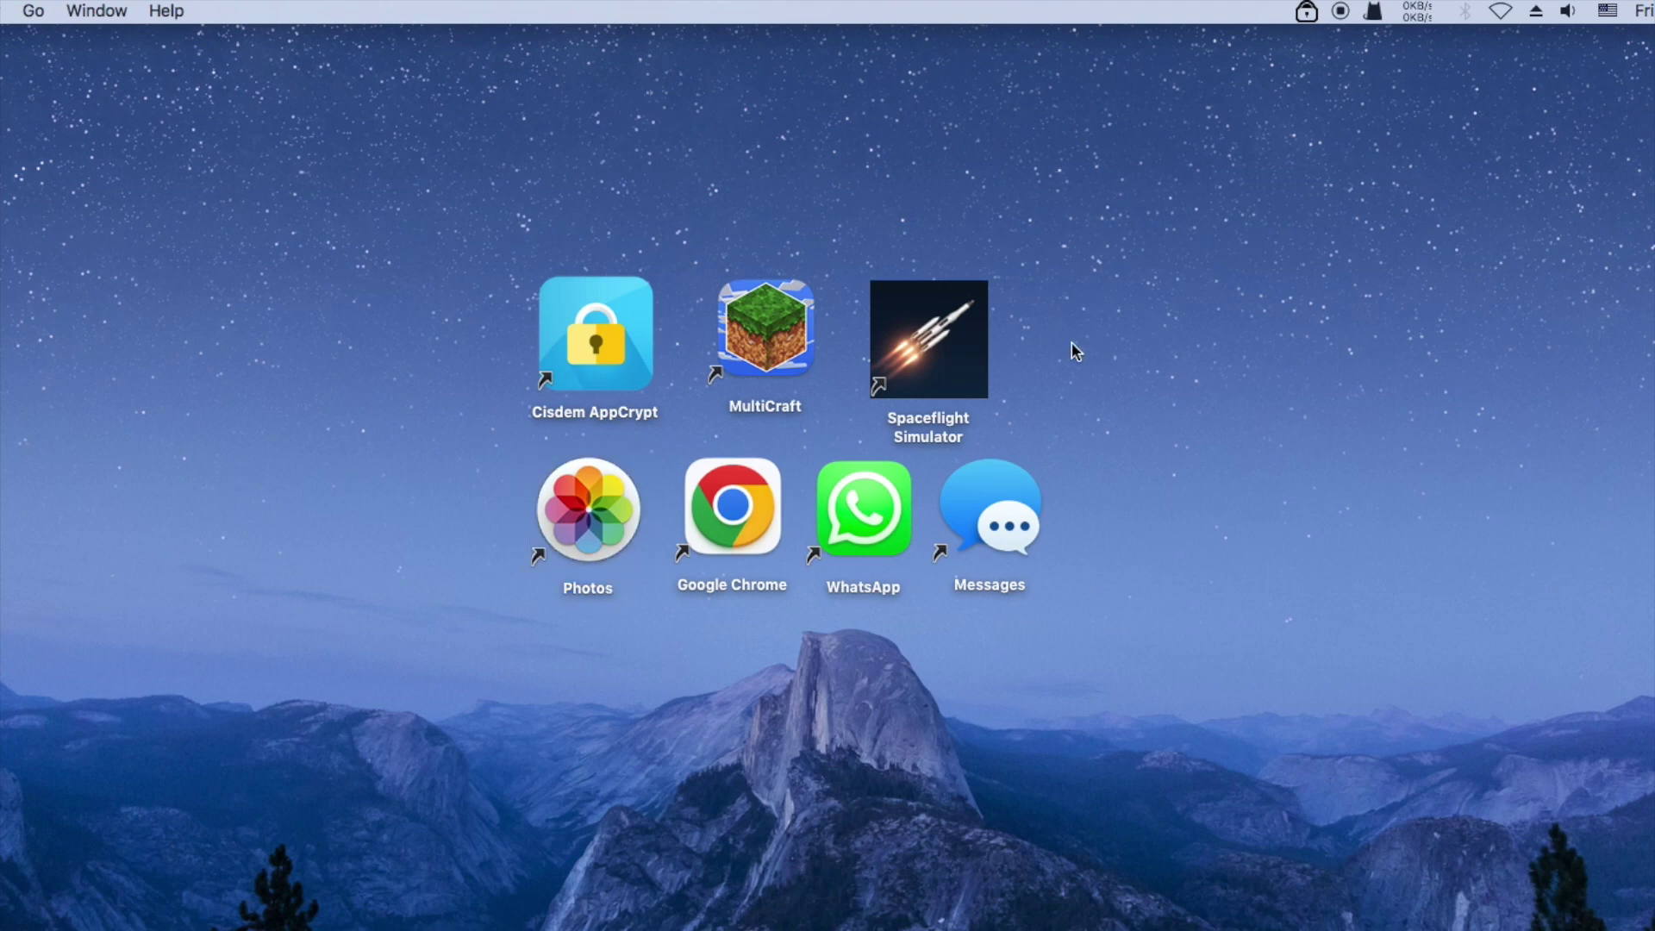
Reopen AppCrypt's main window from the menu-bar icon and unlock it with the password
left_click(1307, 12)
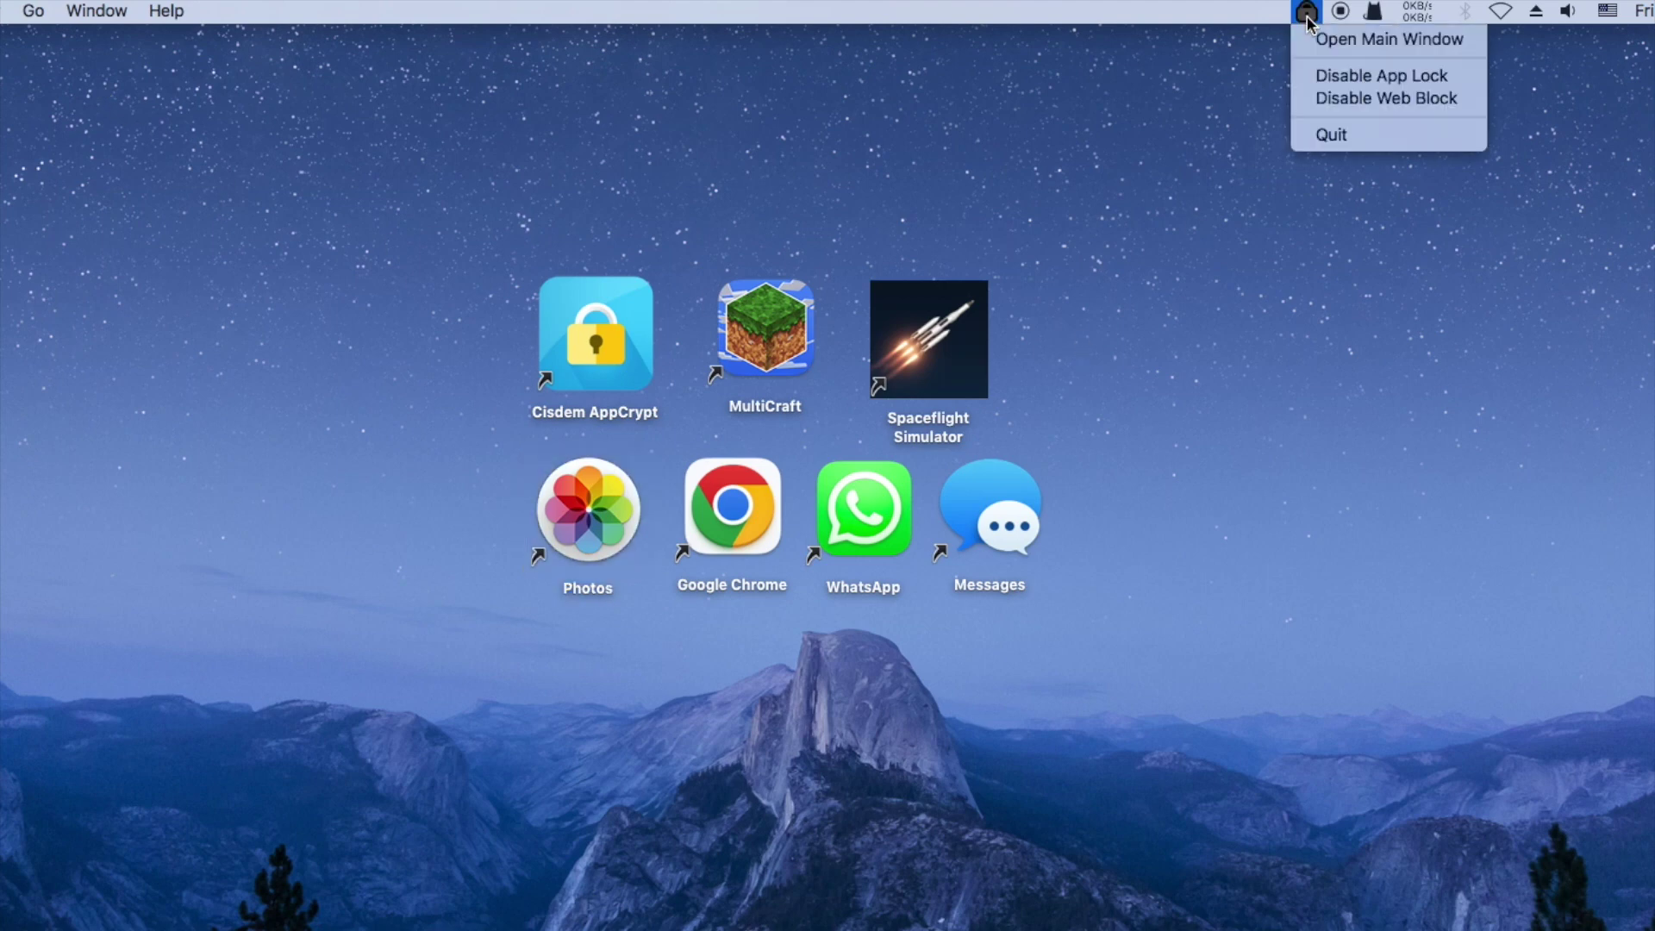
left_click(1308, 39)
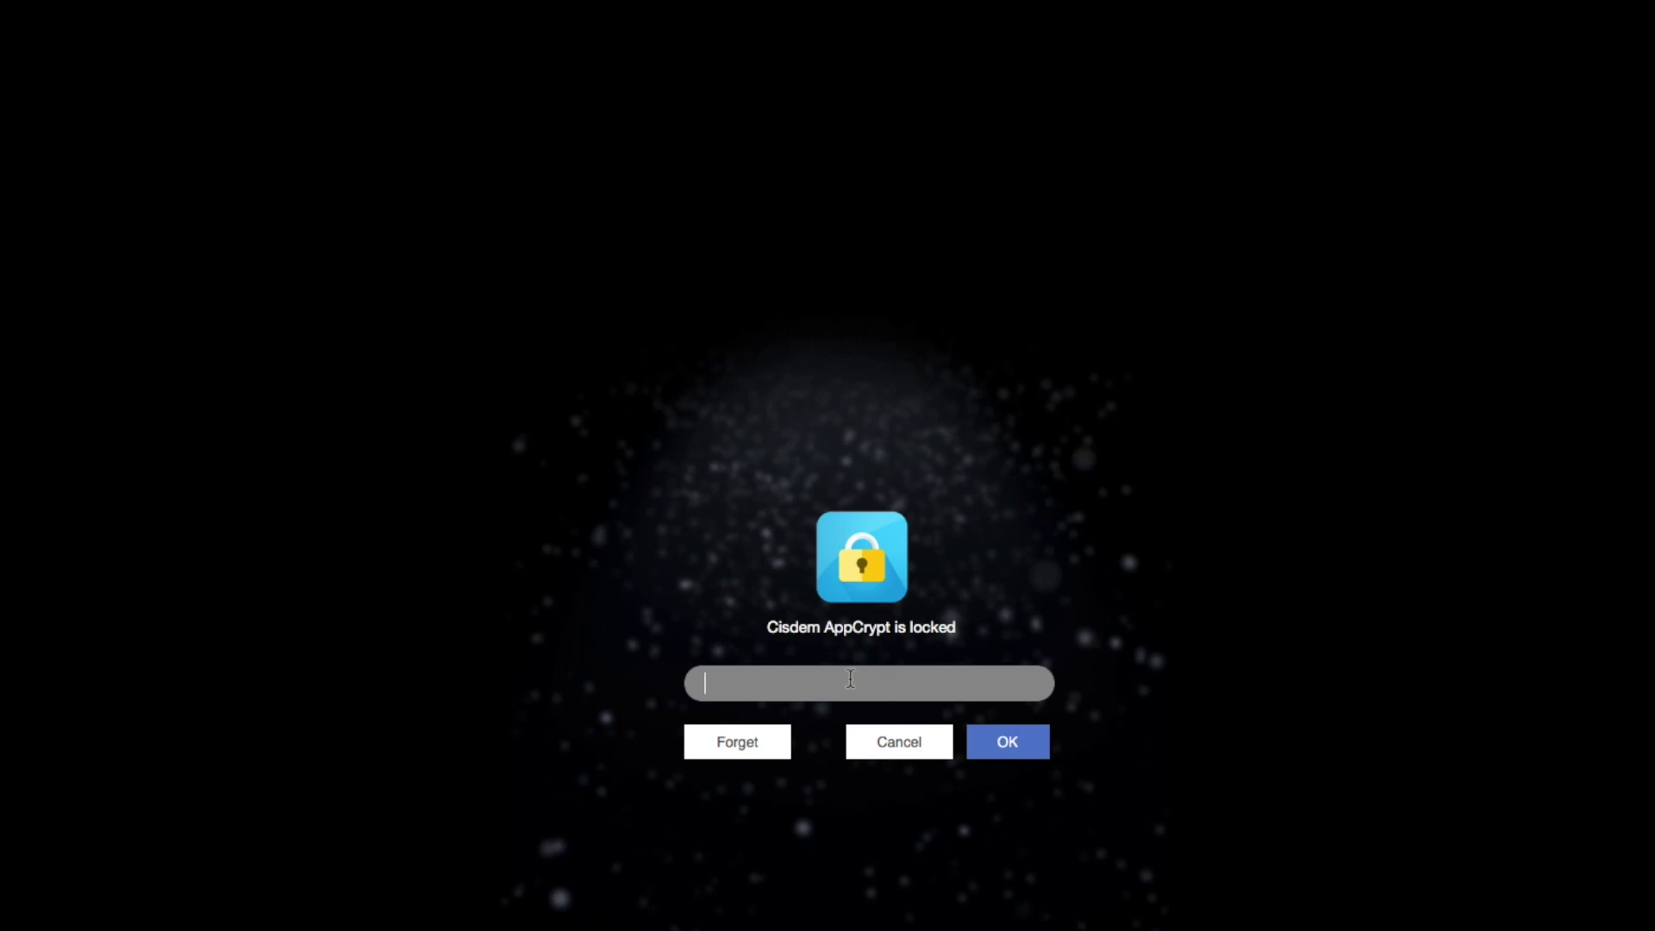
type("•••")
left_click(1002, 751)
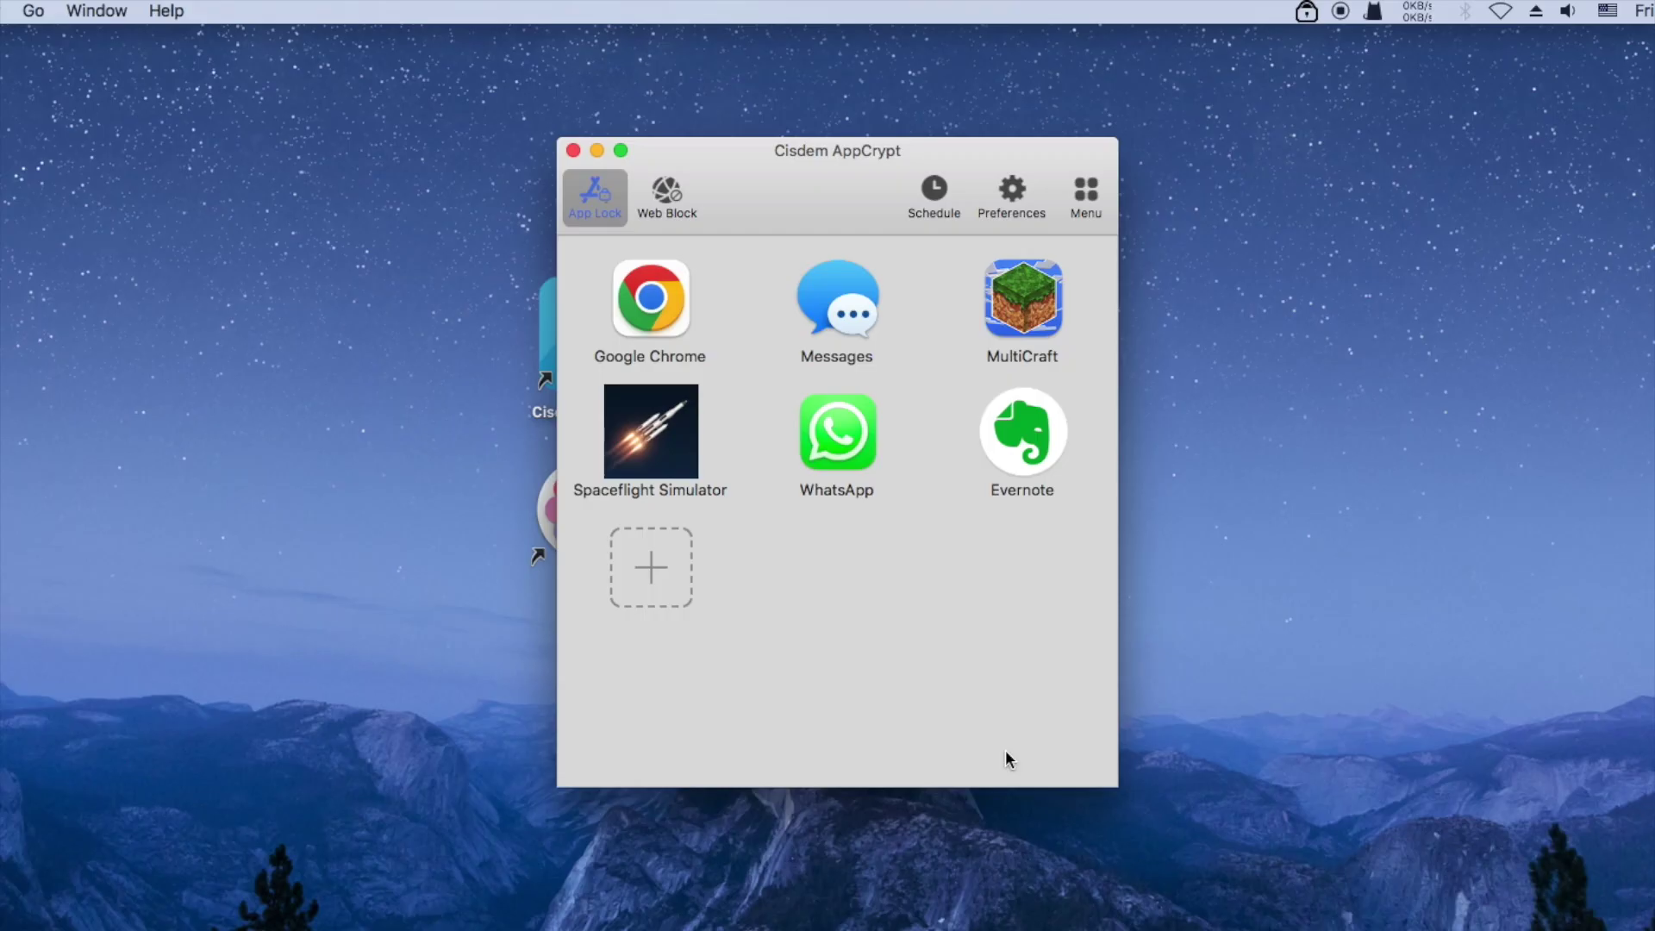
Open the Failed Attempt Log showing the failed Photos unlock on July 28, 2023
left_click(1087, 194)
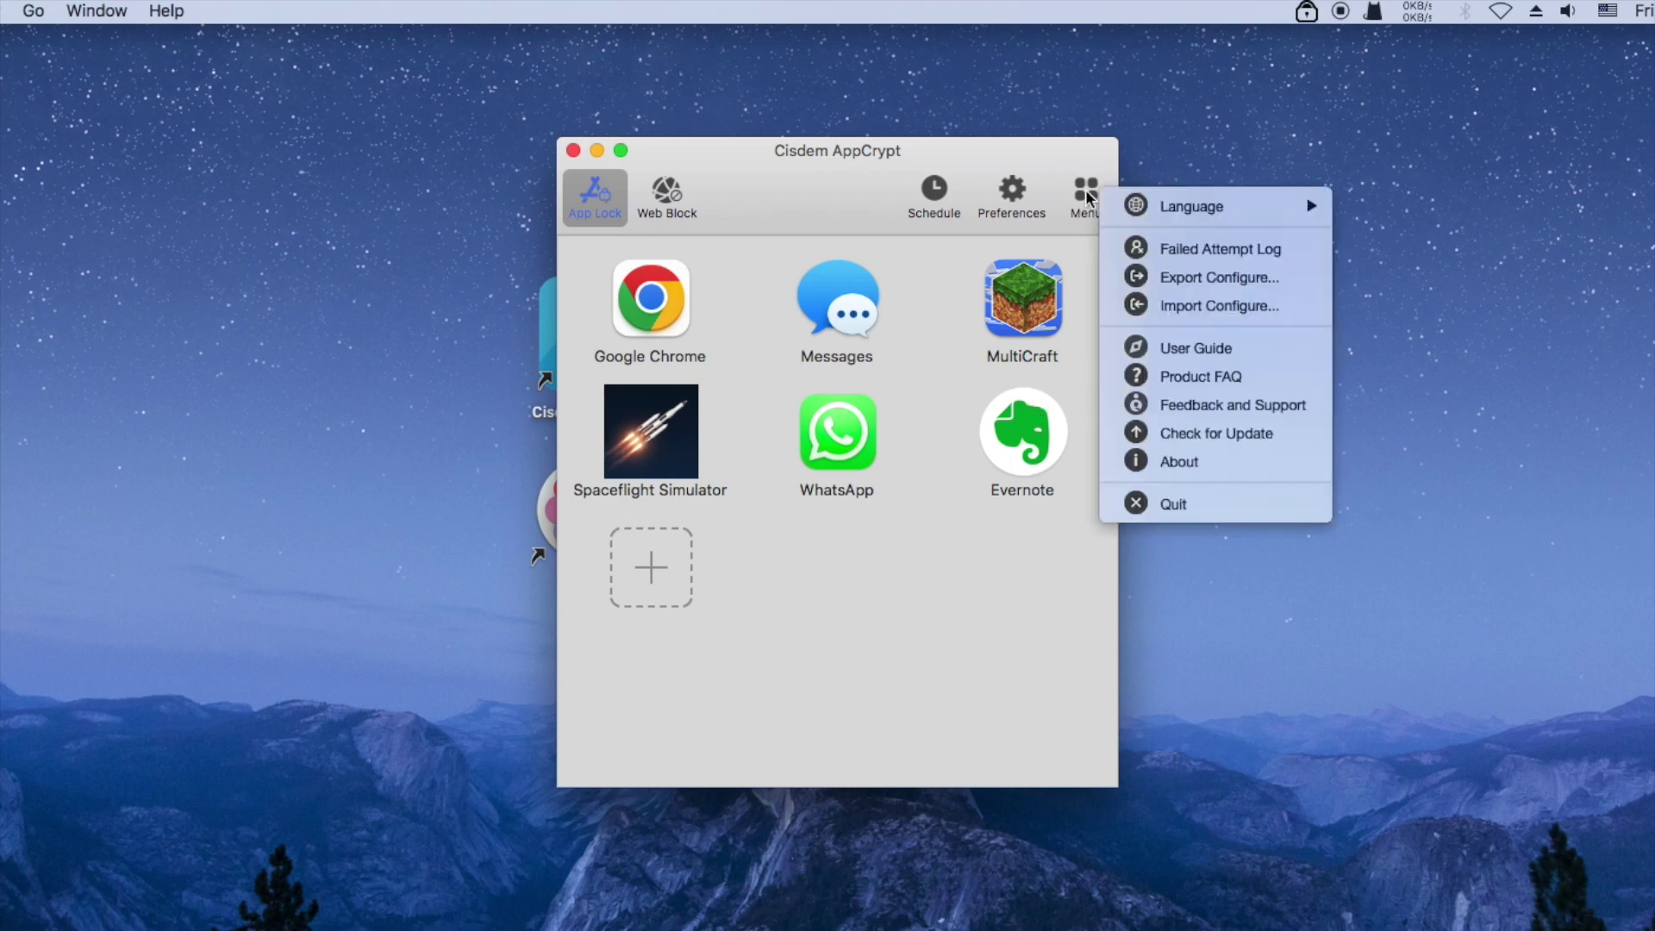
left_click(1204, 250)
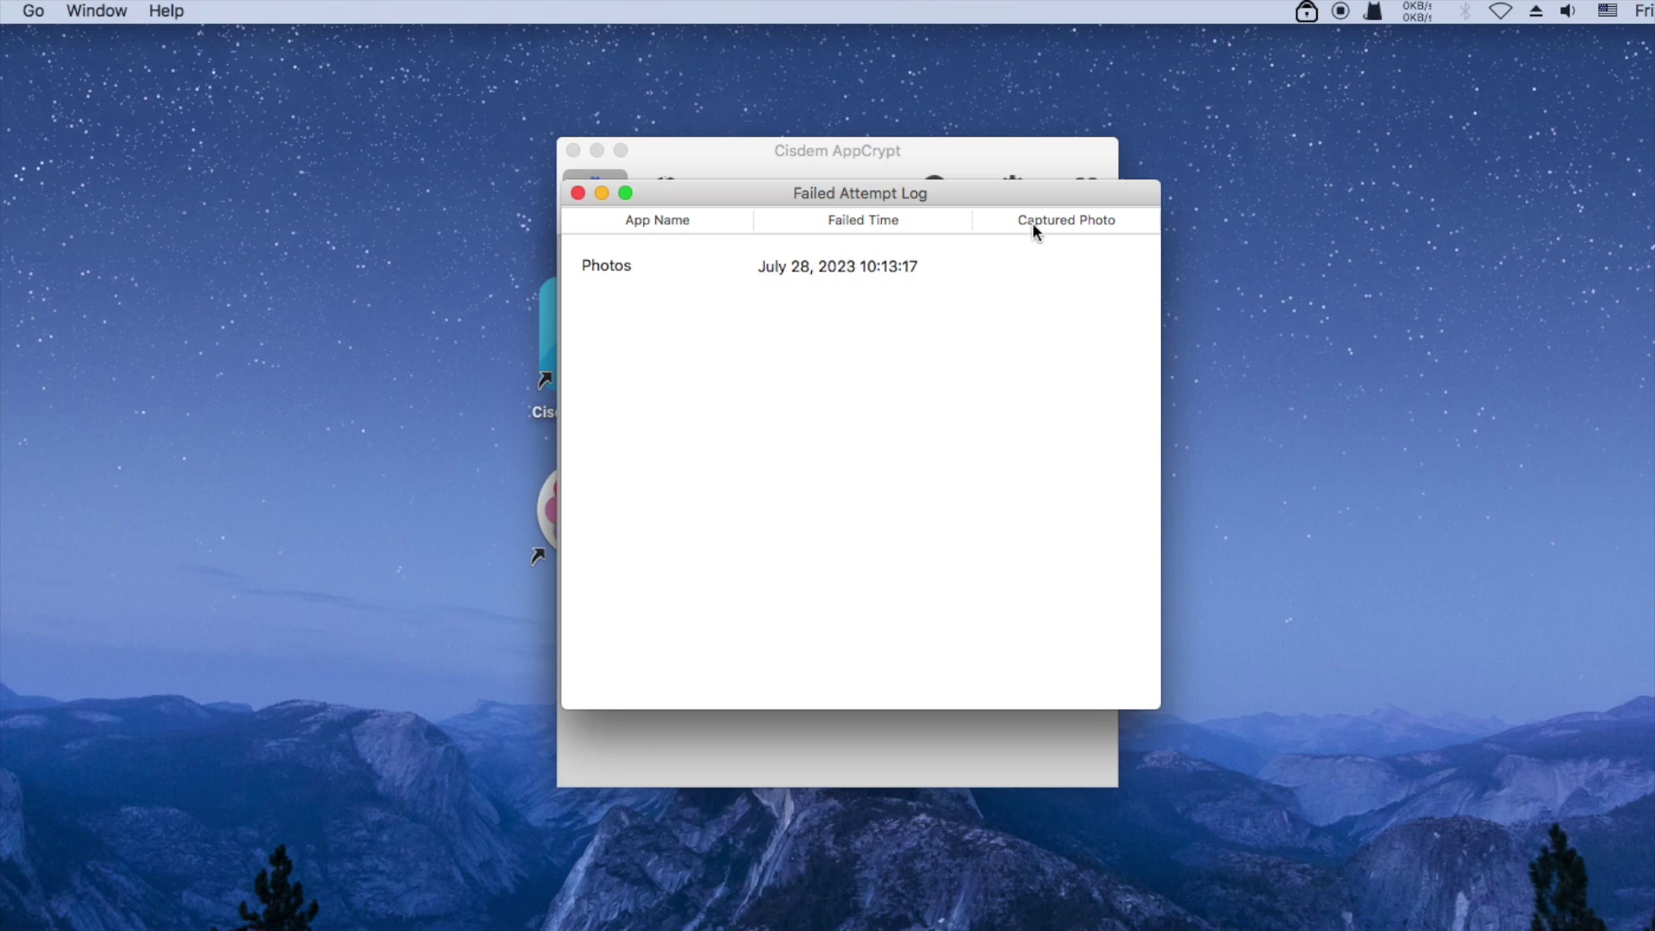
left_click(980, 159)
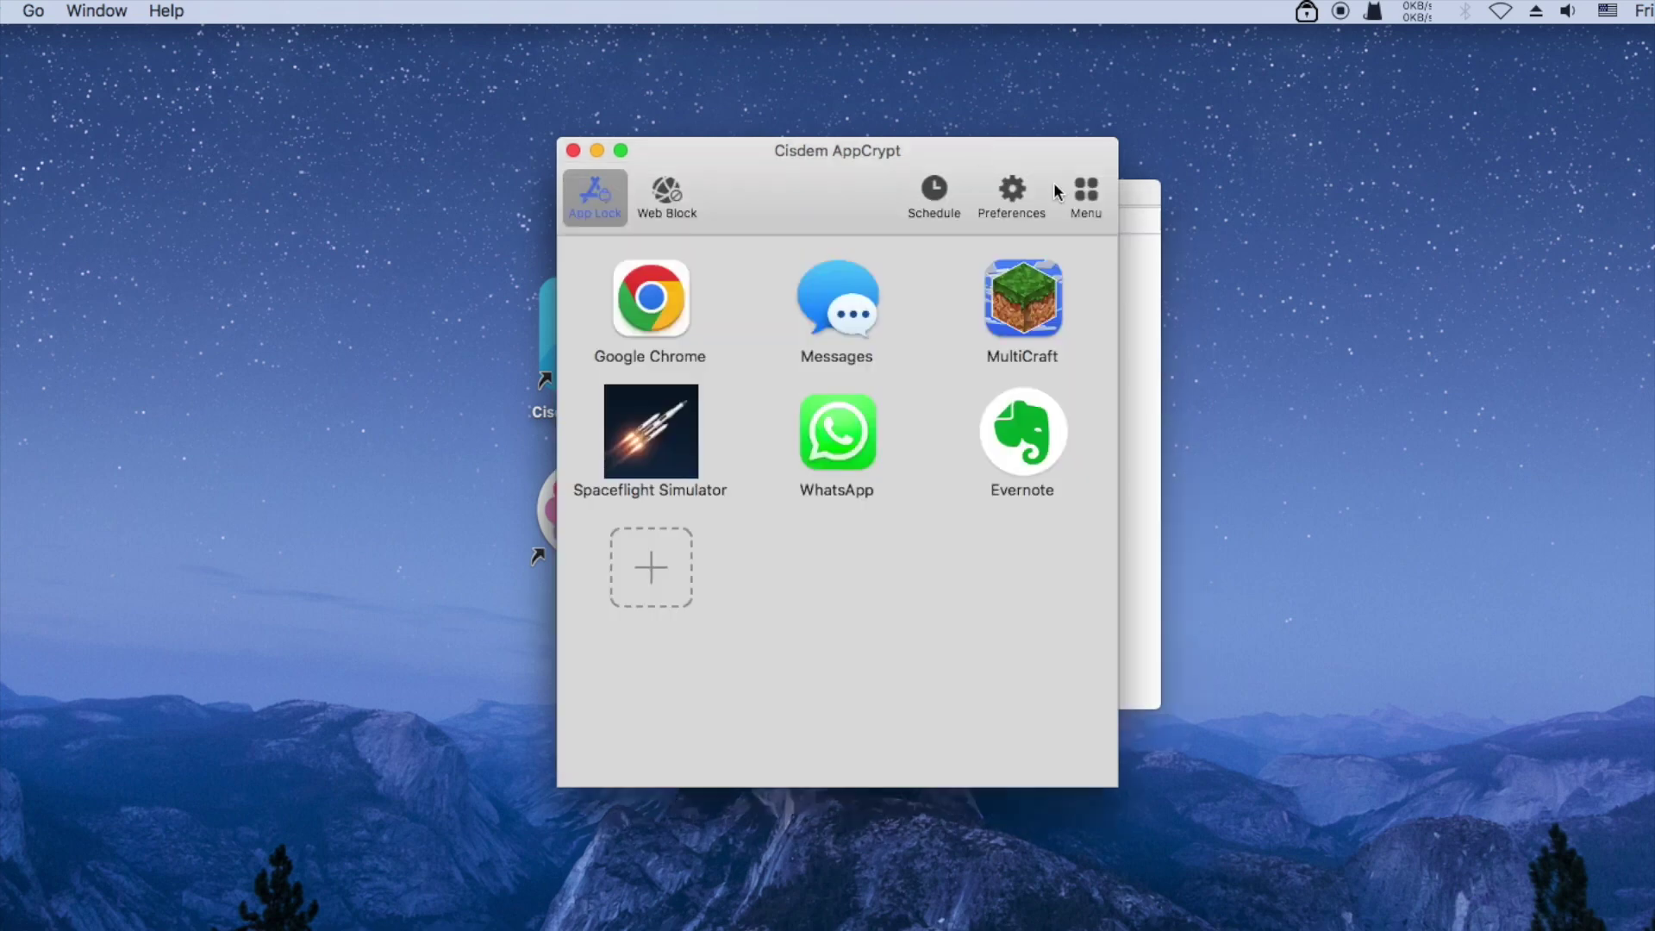
left_click(1014, 193)
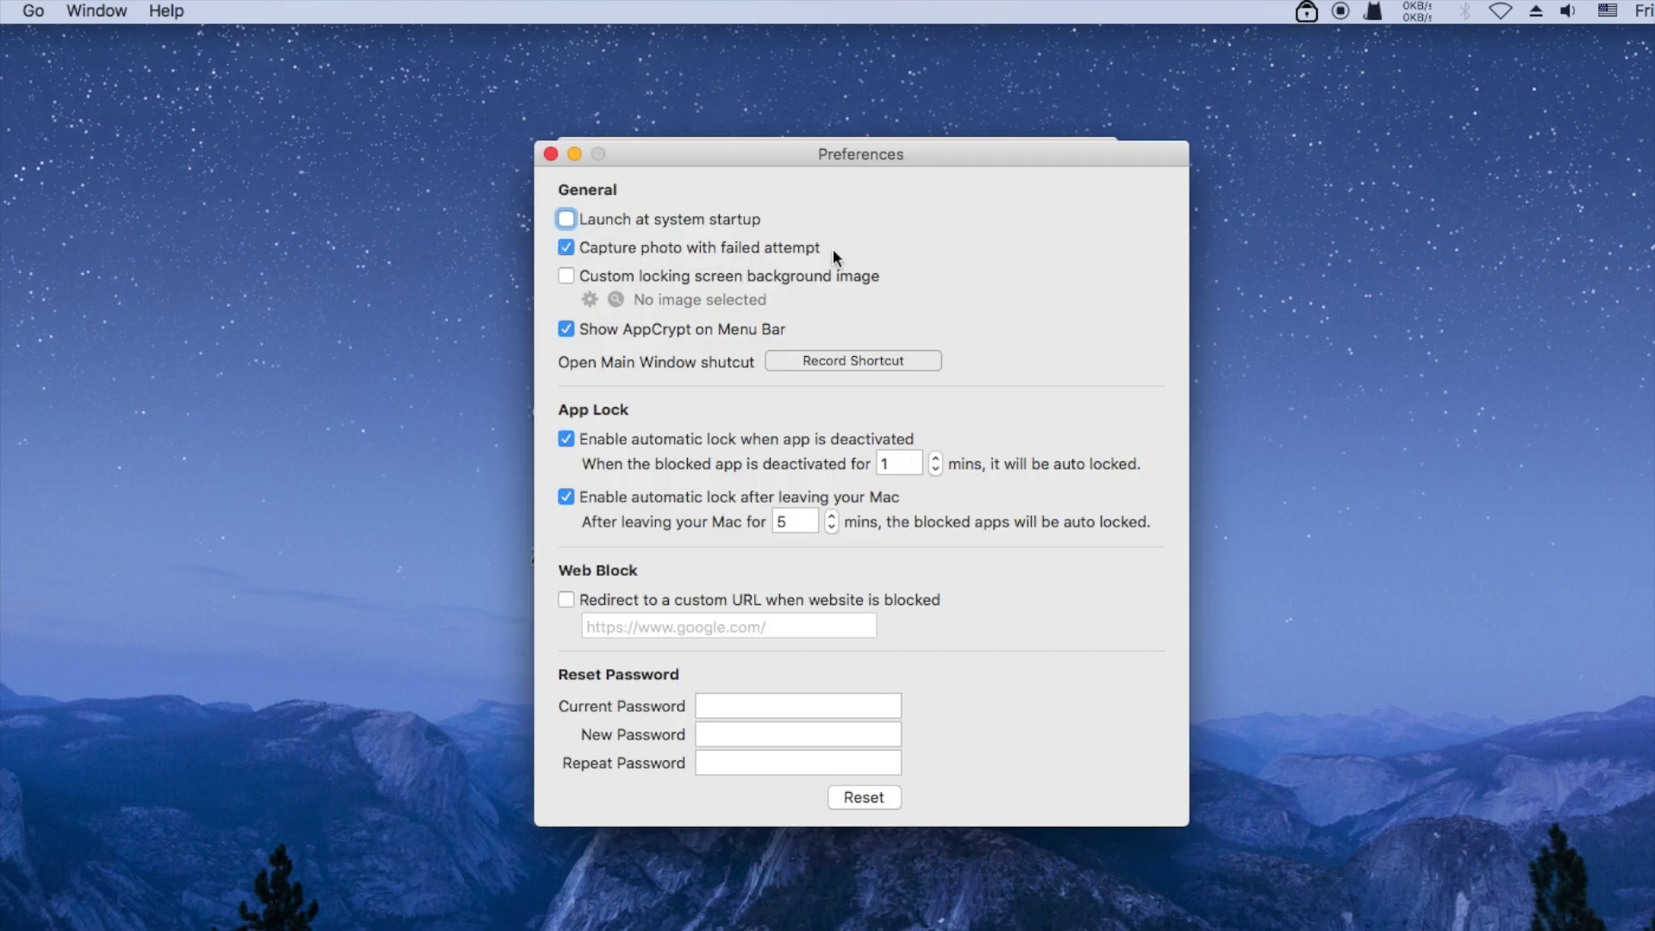
Close Preferences and the Failed Attempt Log, leaving only the locked-apps window
left_click(551, 154)
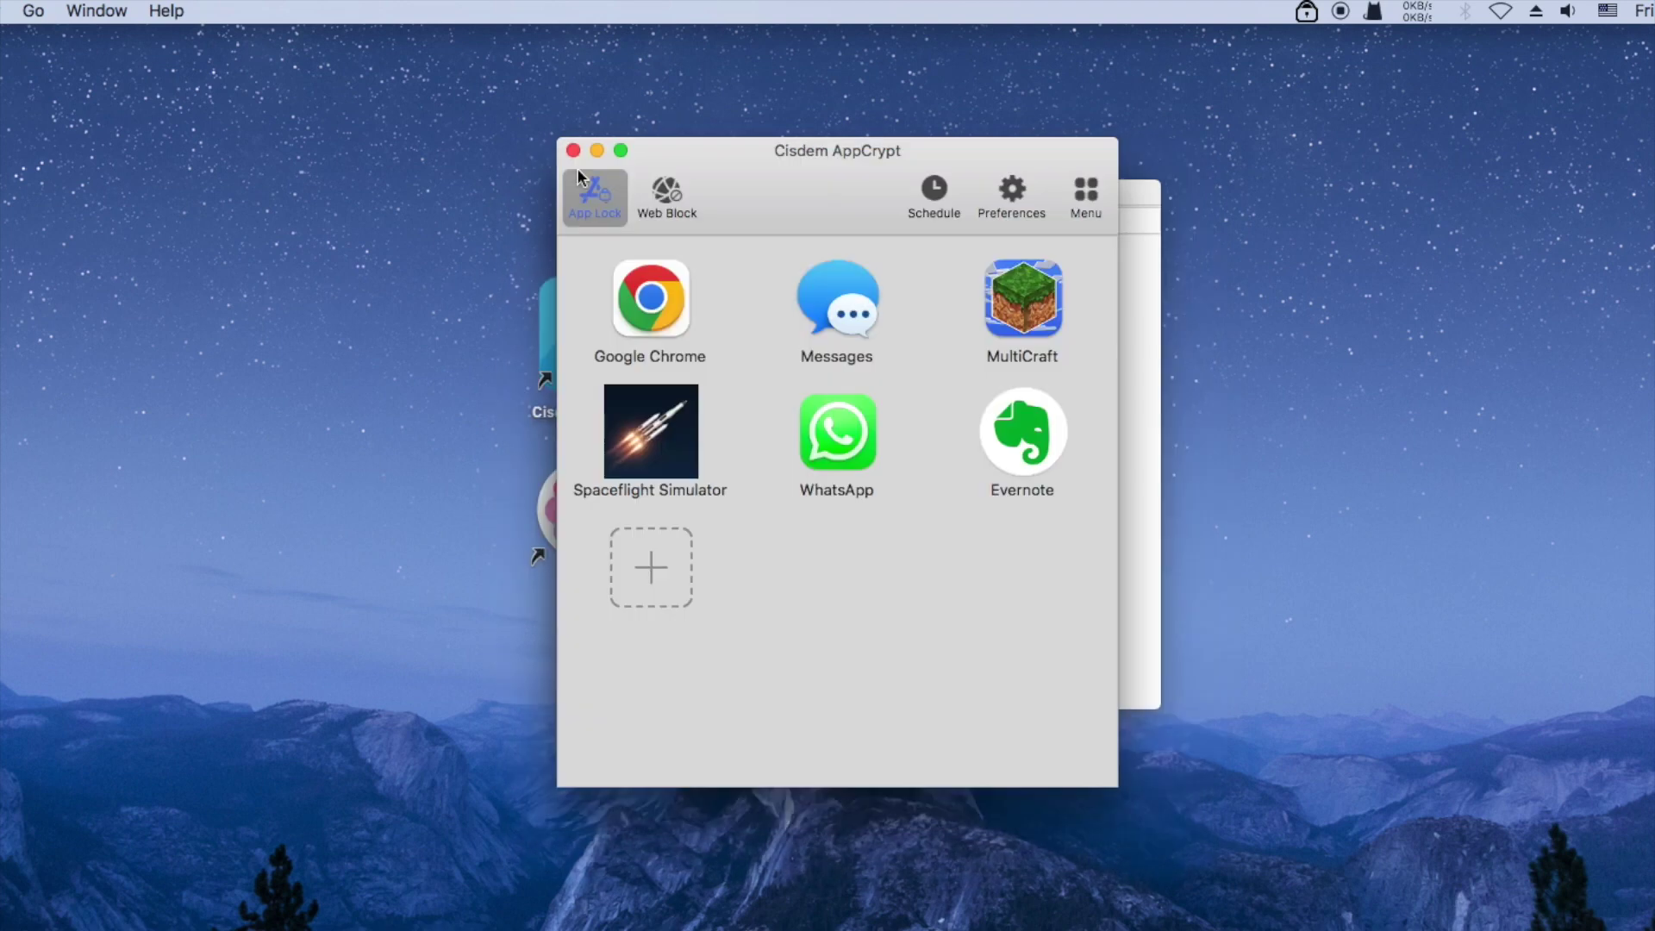
left_click(1135, 274)
left_click(579, 192)
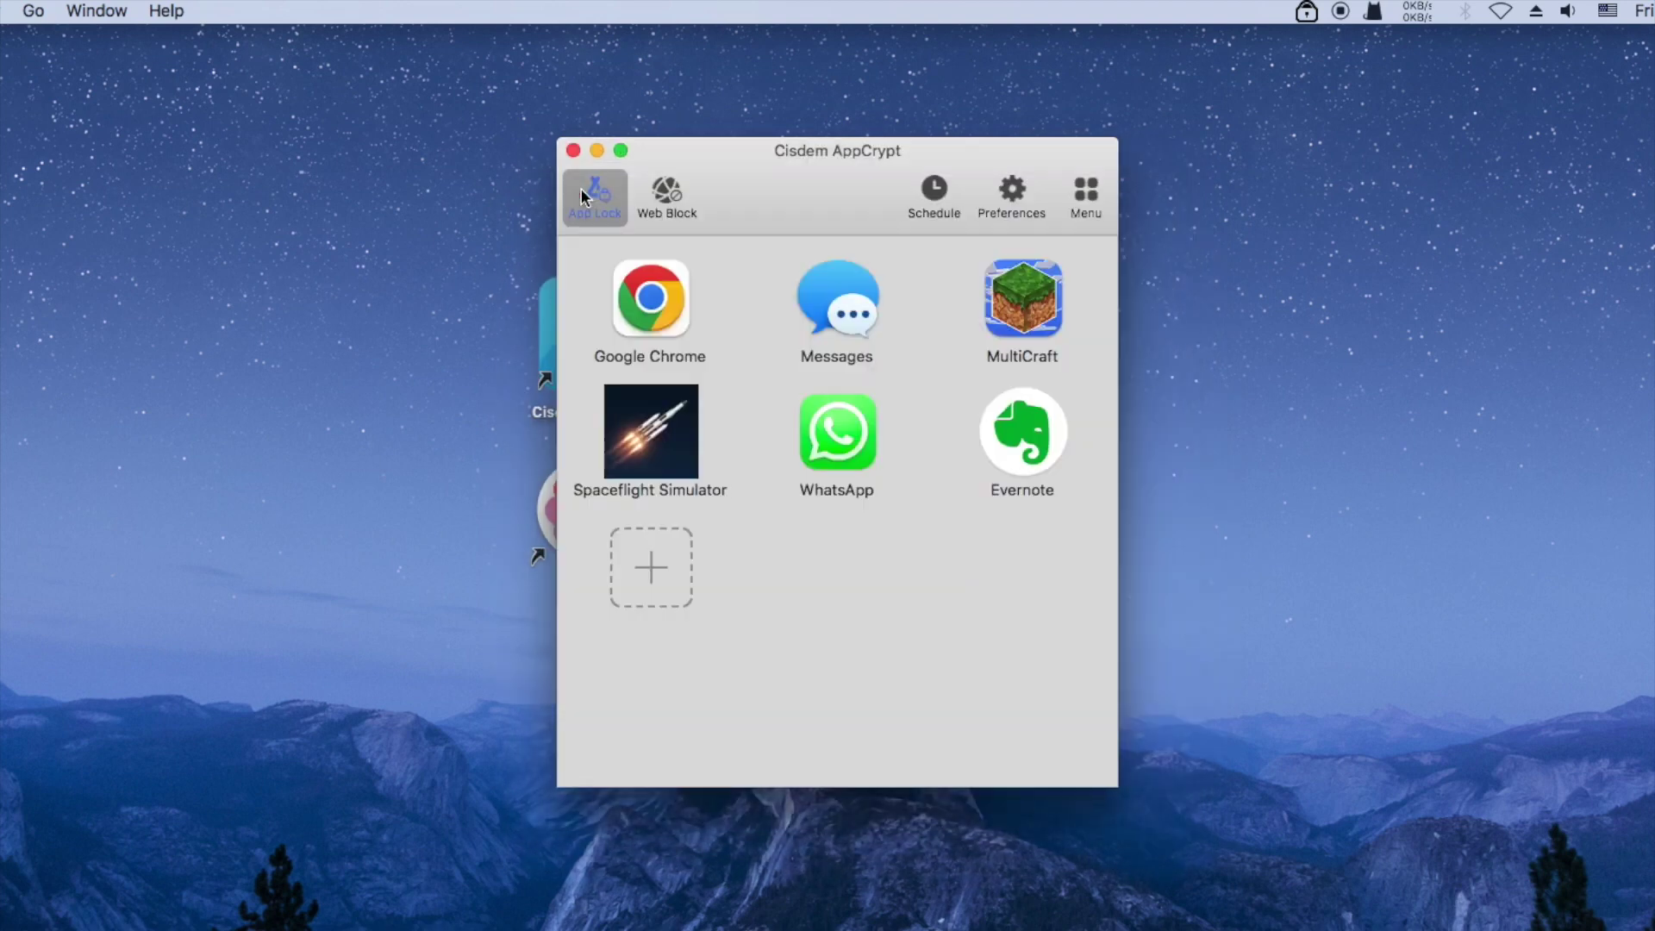
left_click_drag(782, 189, 780, 182)
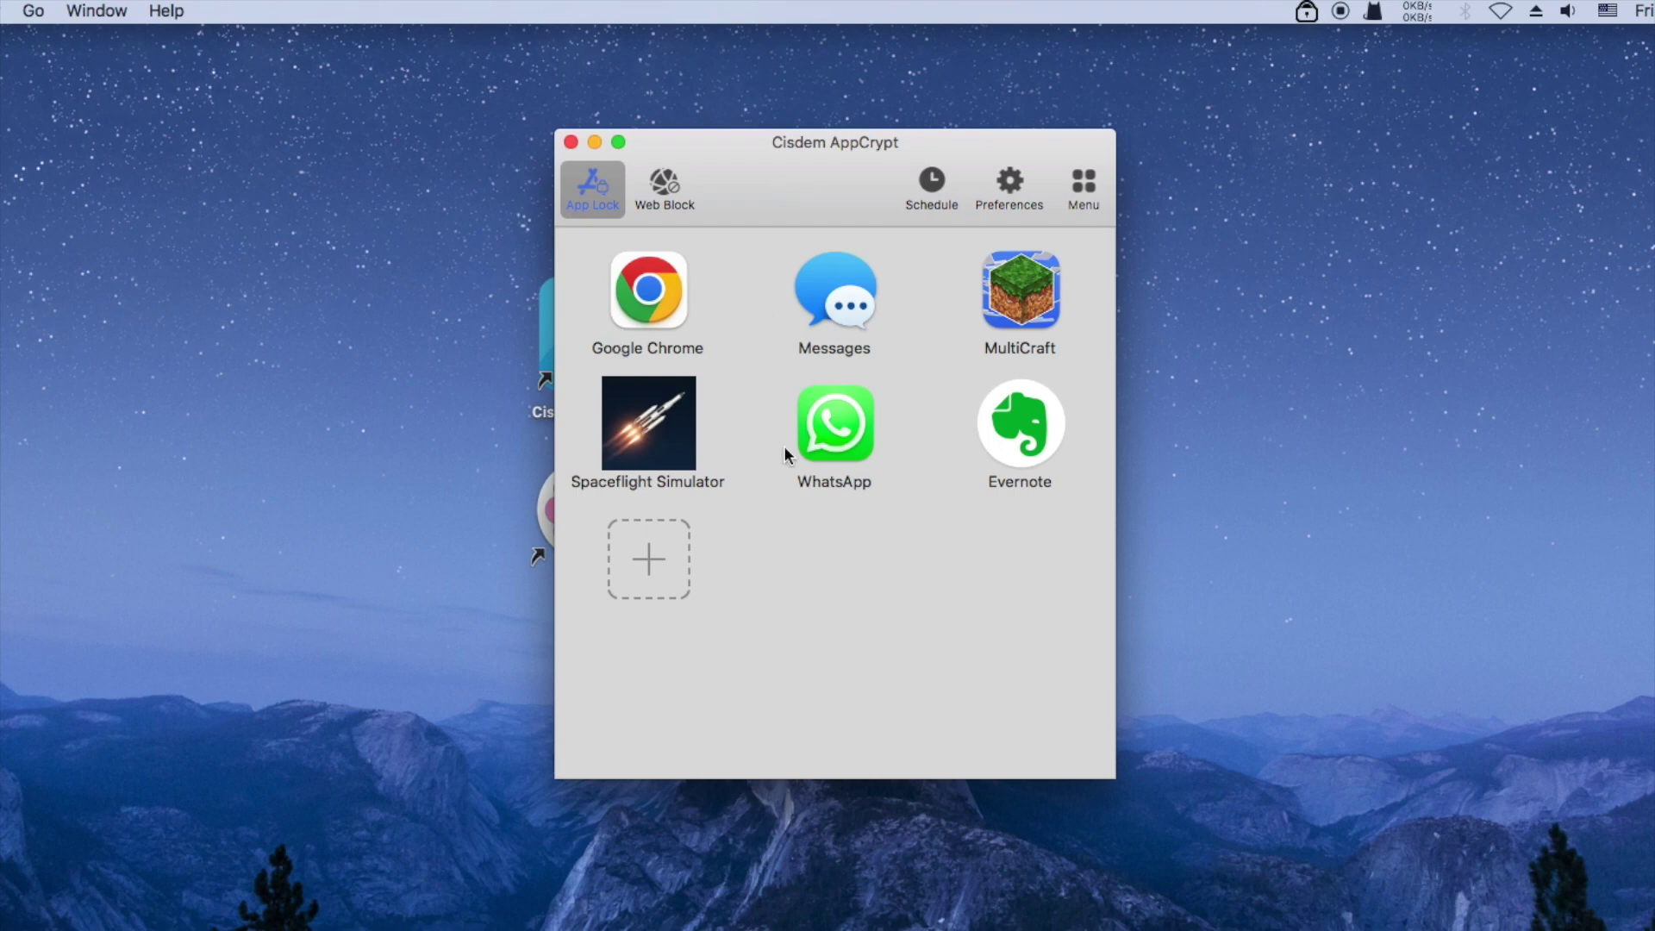
Set the General Schedule's day range to Working Day
left_click(933, 184)
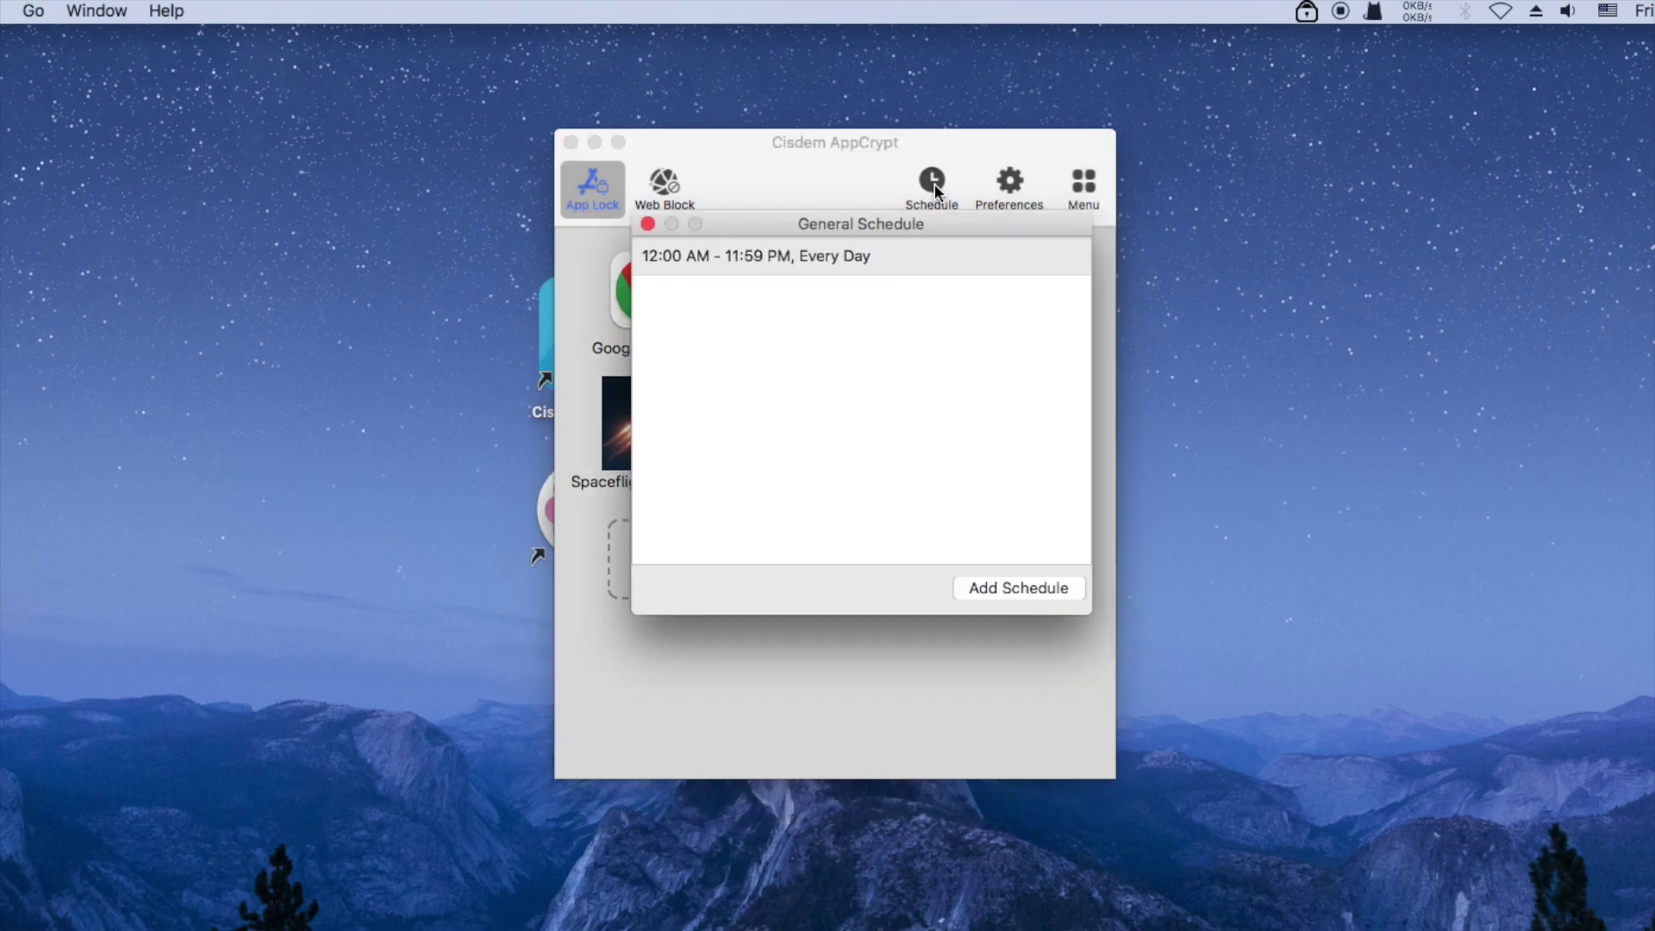
left_click(827, 263)
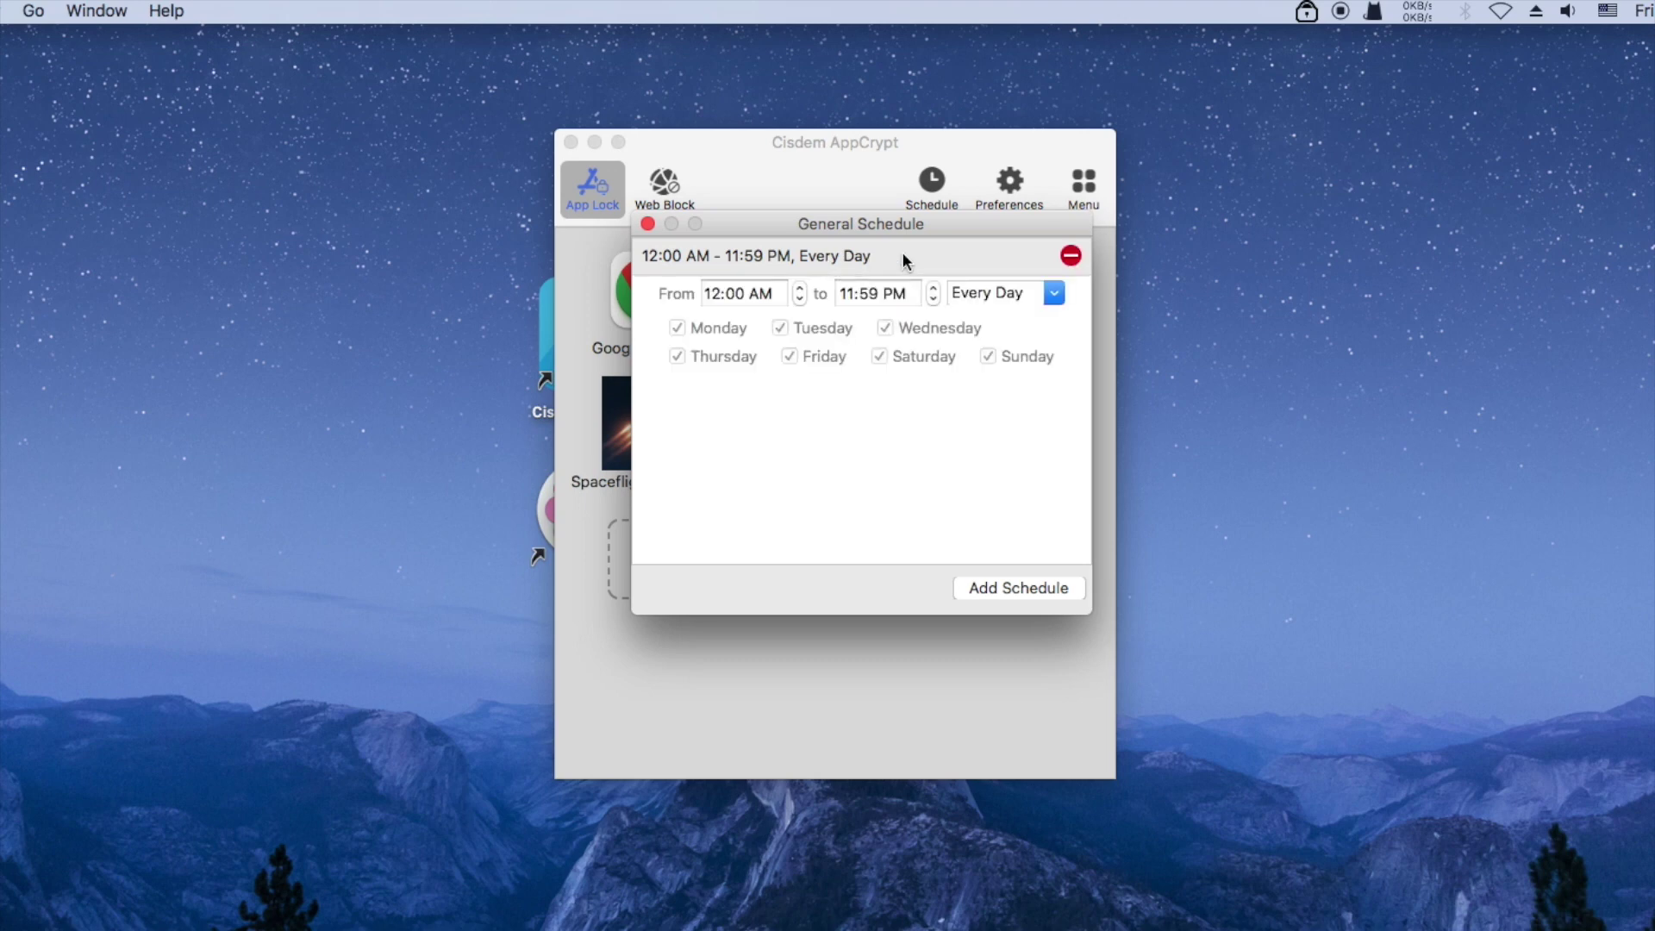
left_click(681, 271)
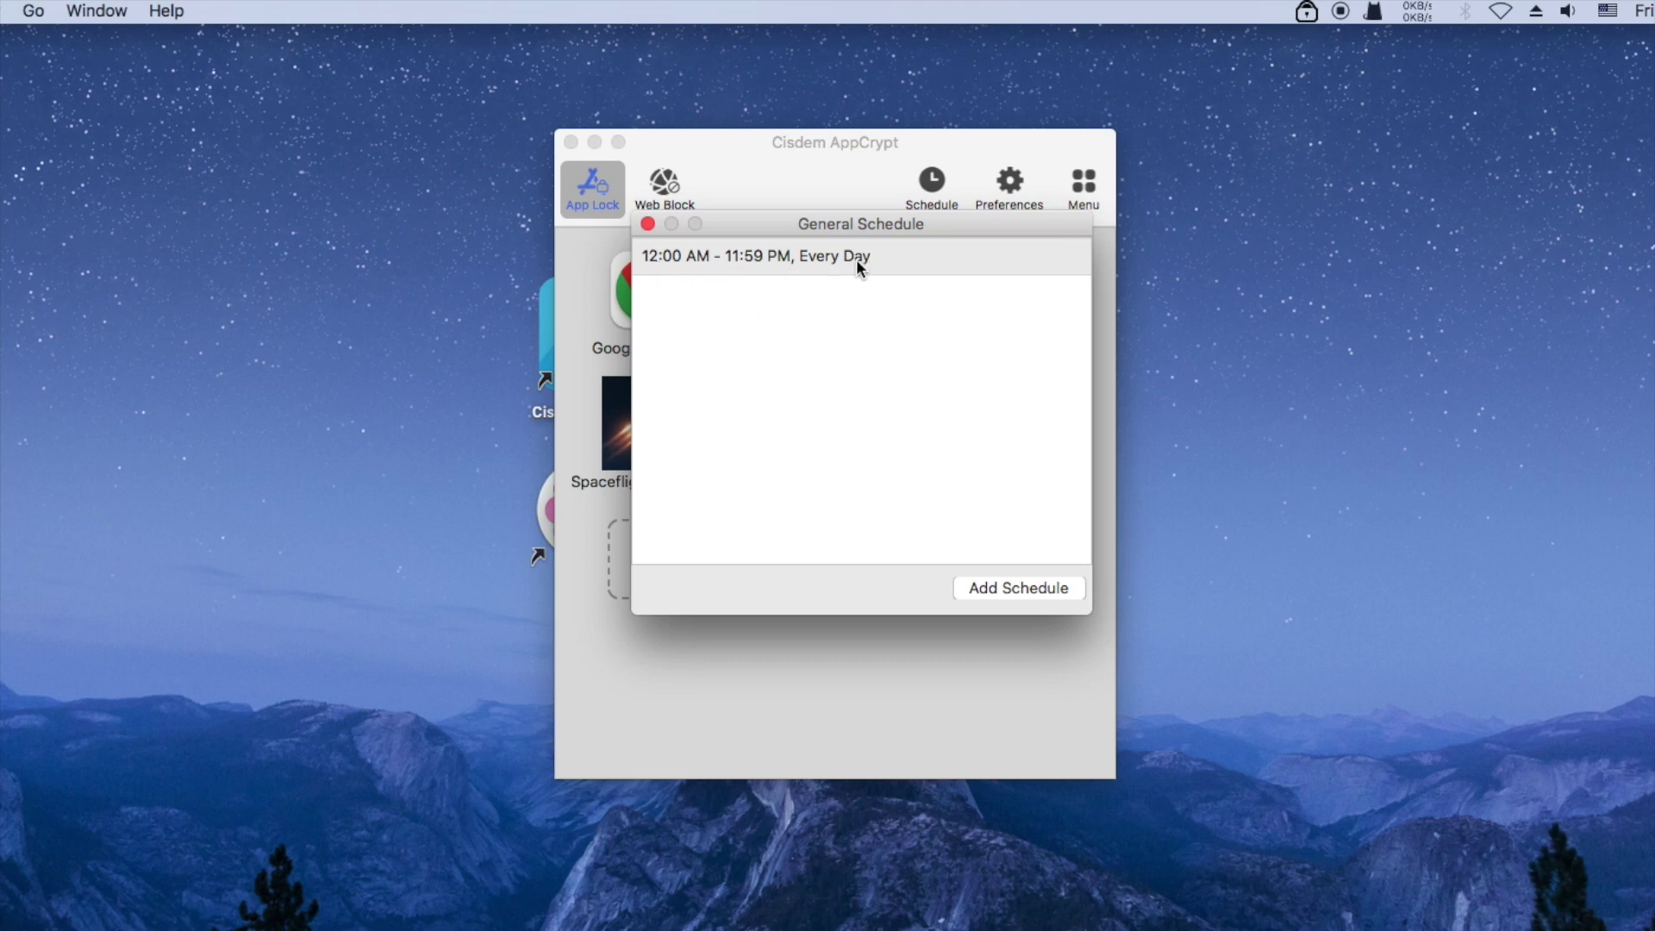
left_click_drag(788, 223, 772, 236)
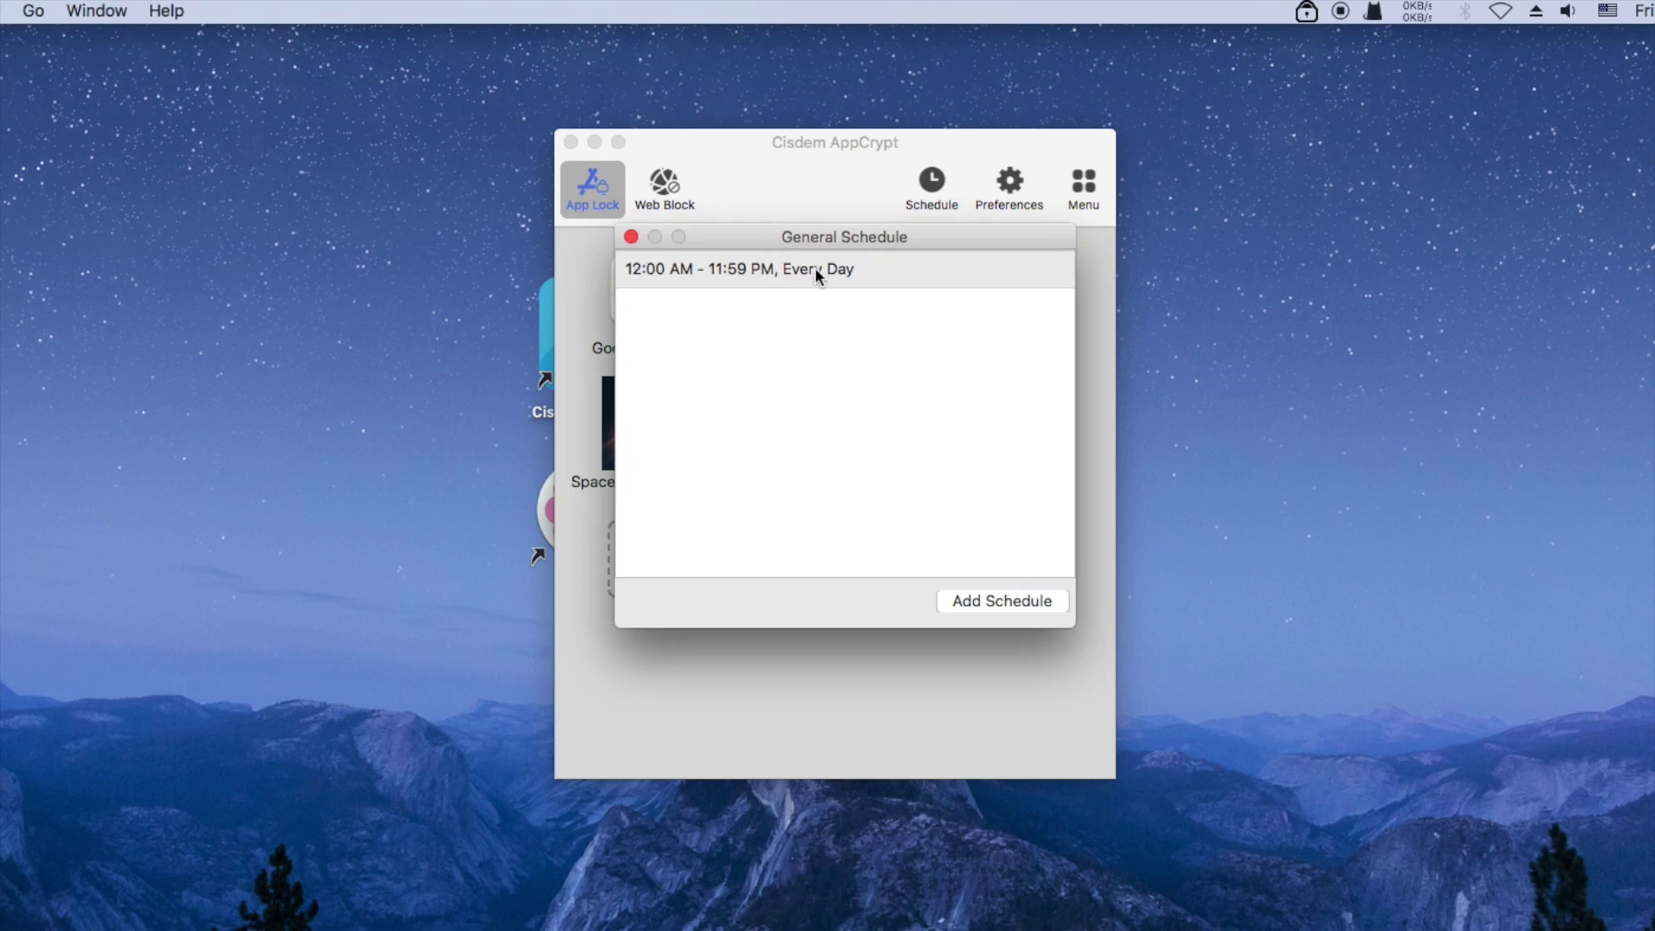
left_click(843, 274)
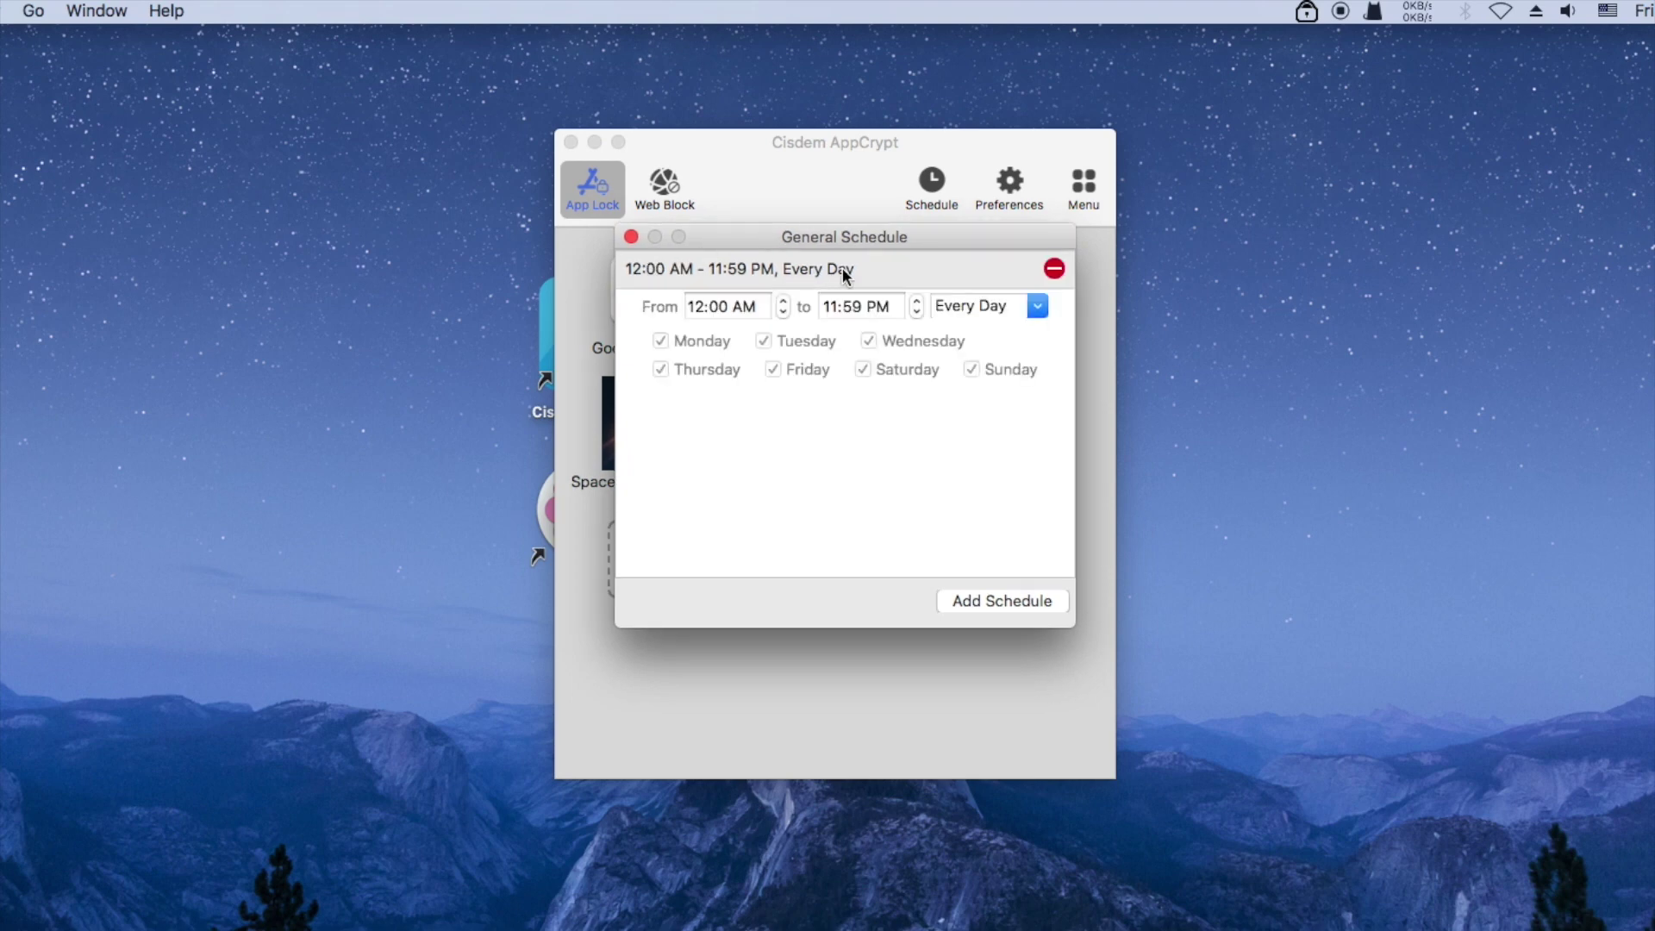
left_click(1037, 309)
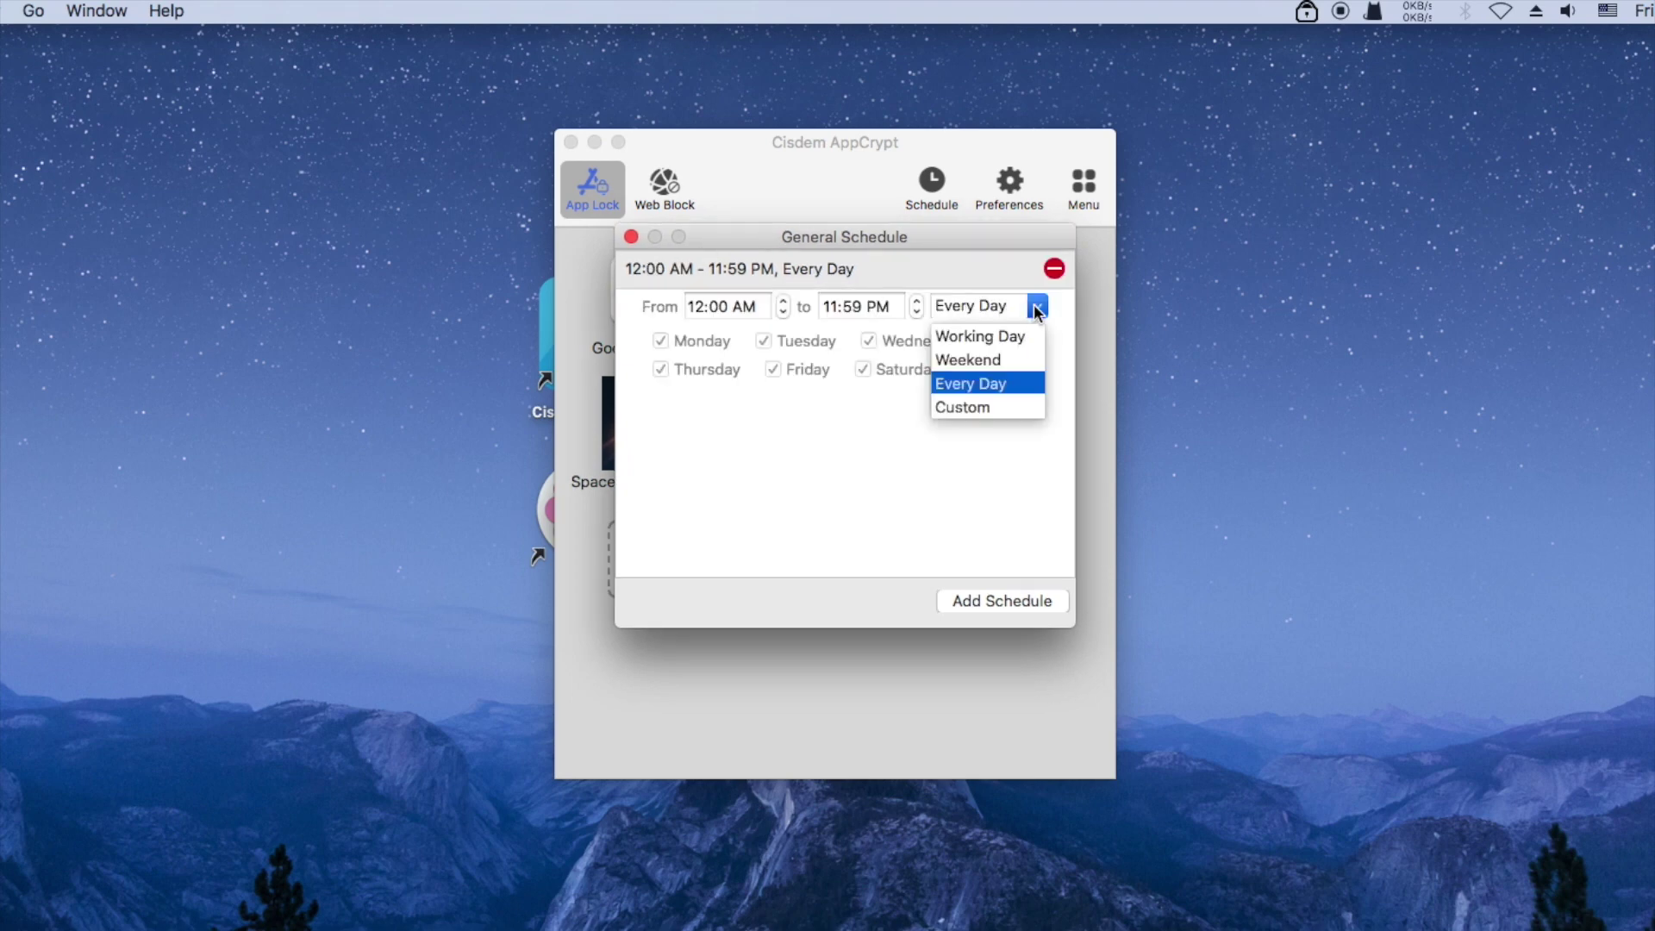
left_click(976, 337)
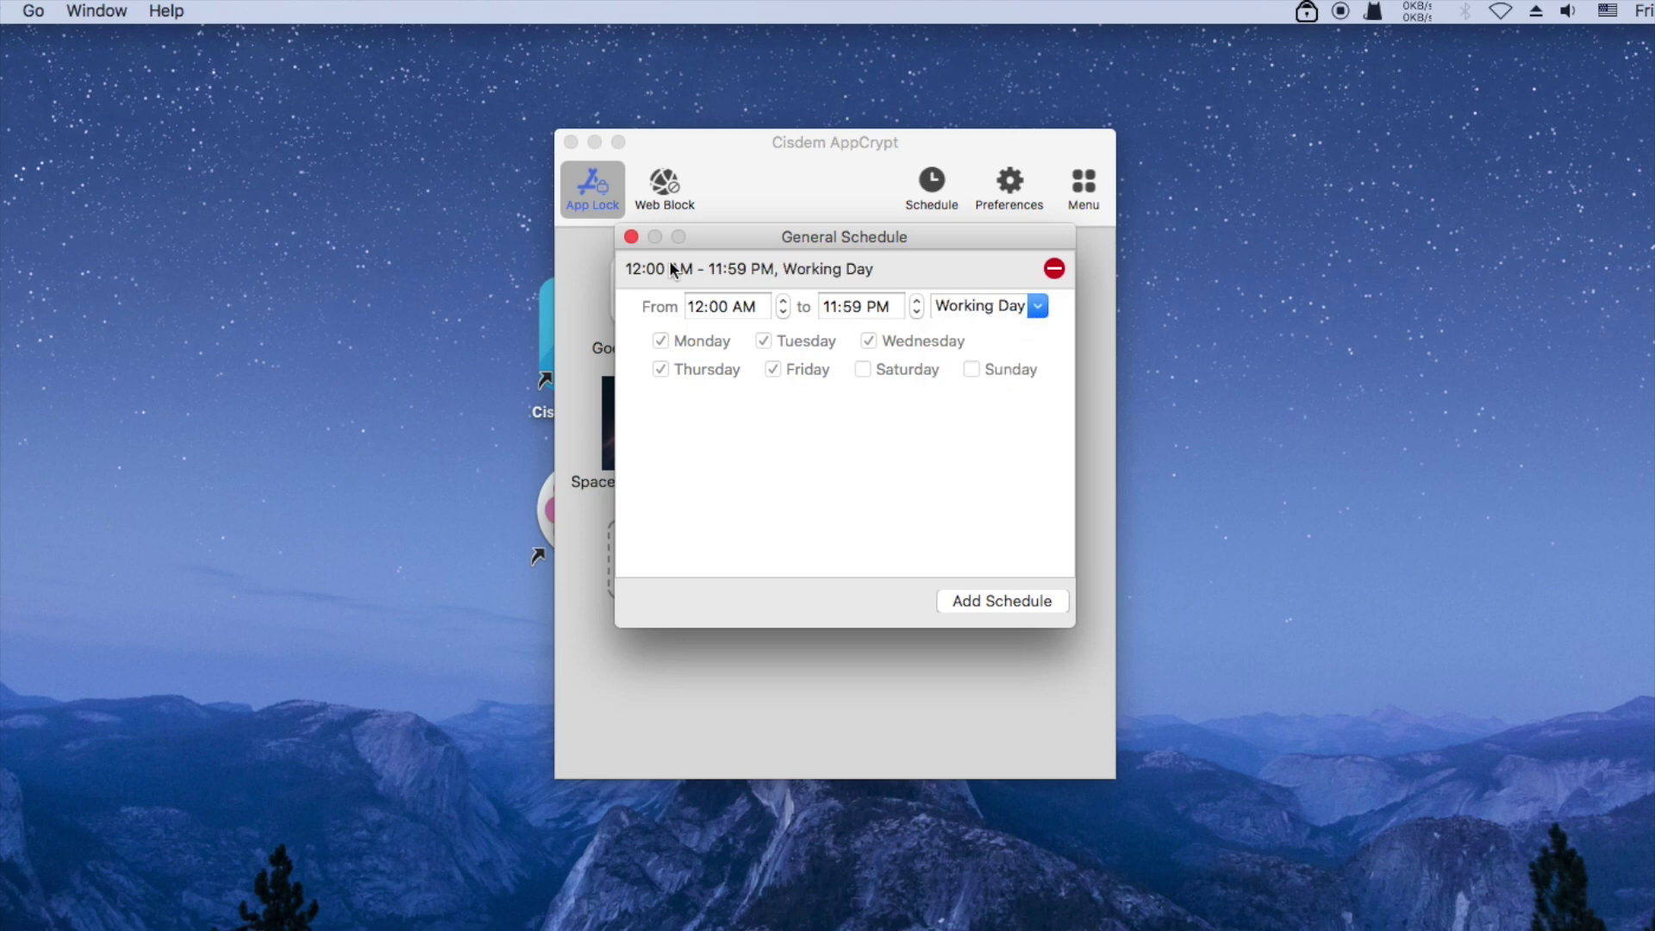
left_click(631, 238)
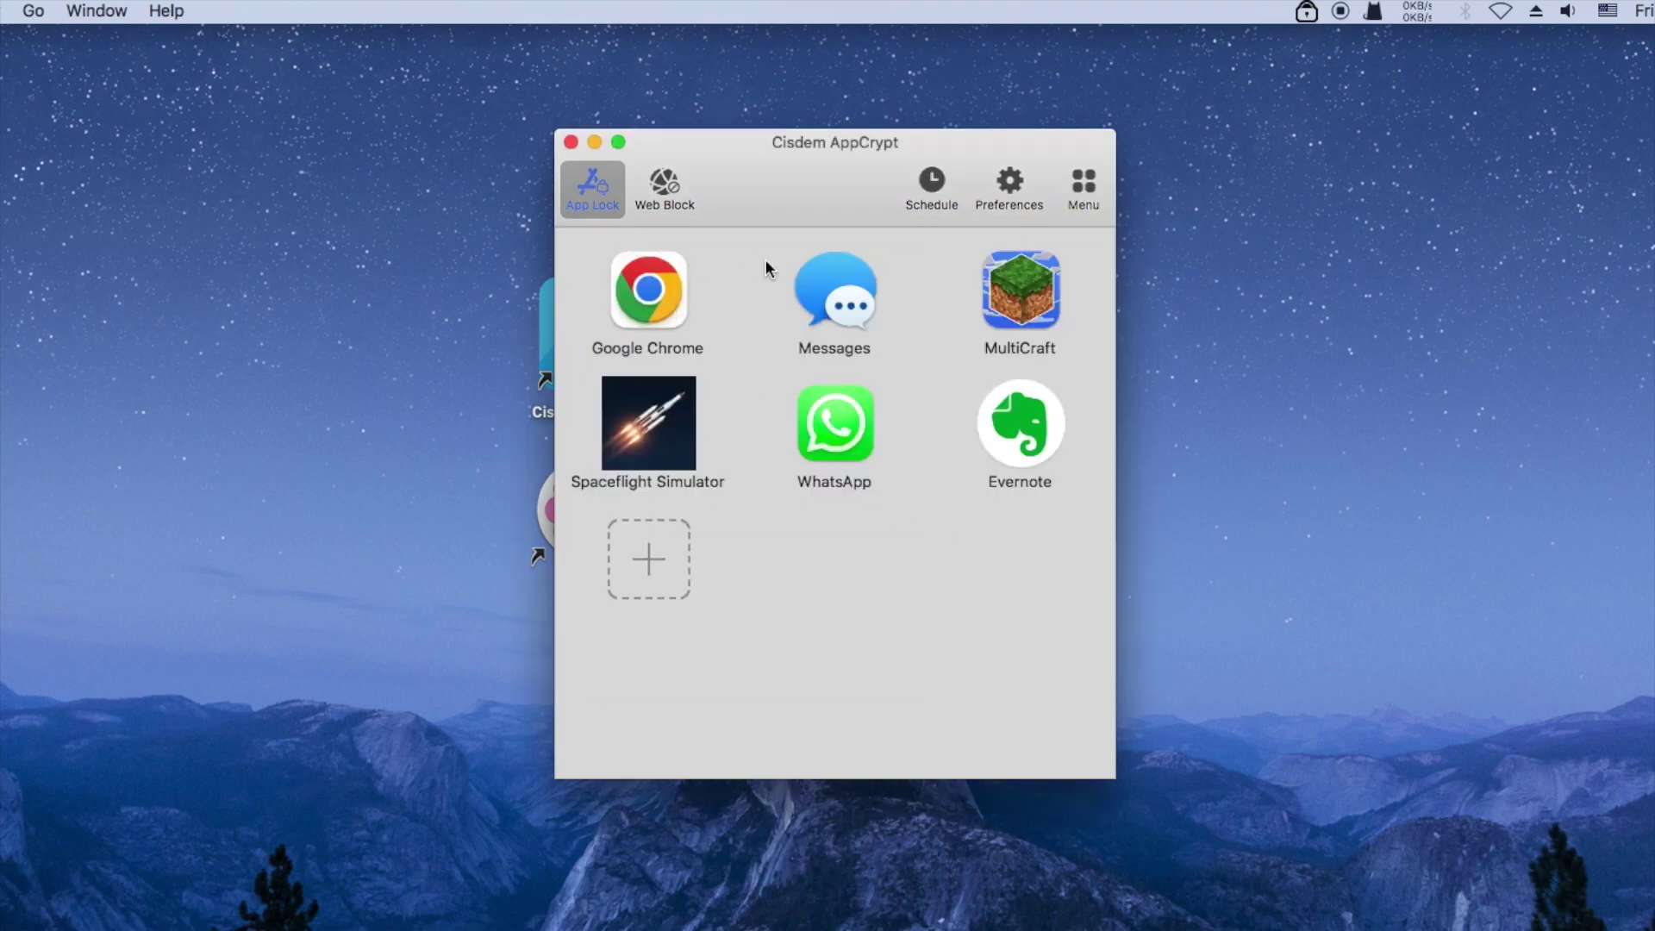
Change the General Schedule to Every Day, 12:00 AM to 11:59 PM, and close it
left_click(932, 183)
left_click(1045, 291)
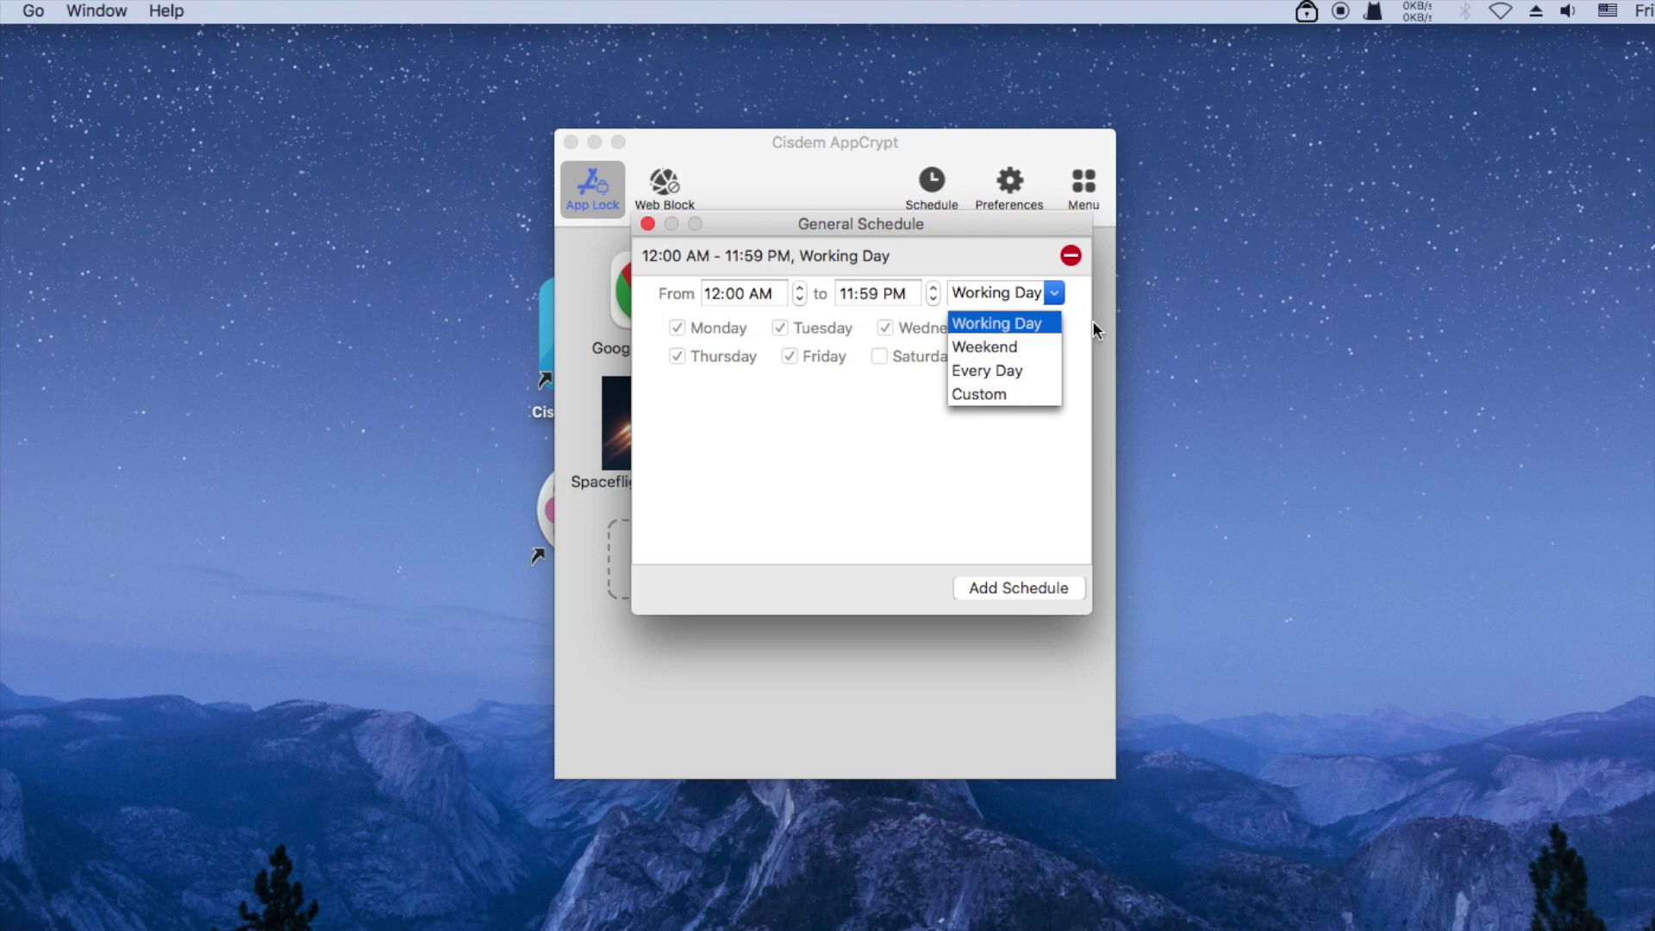
left_click(993, 370)
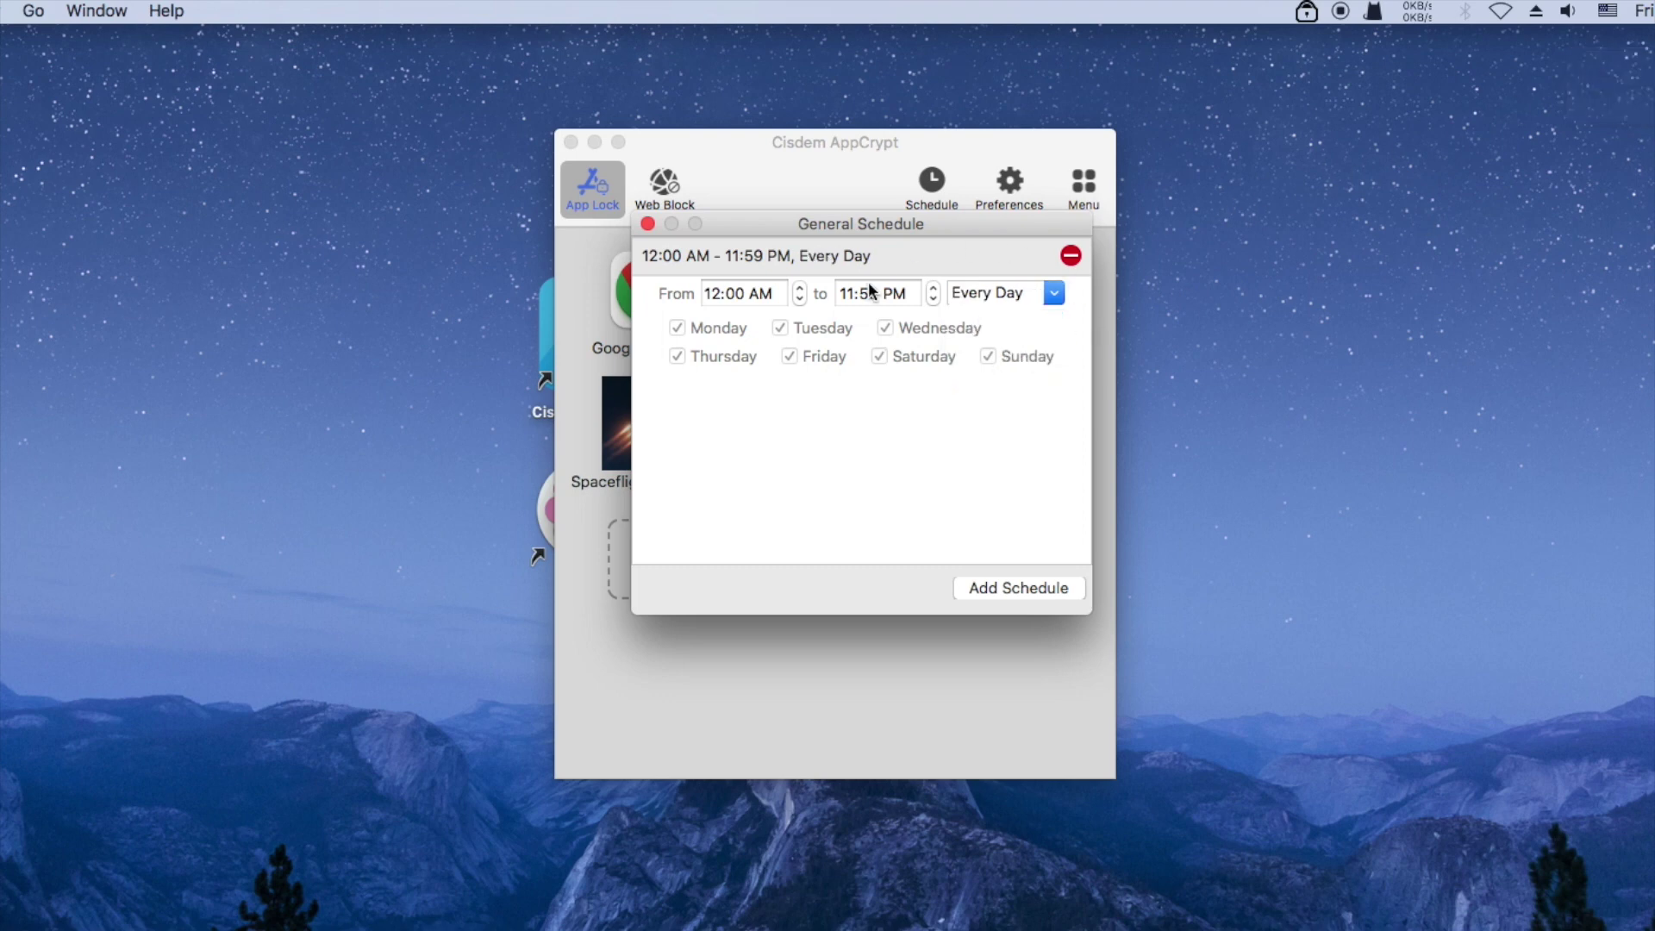
left_click(647, 224)
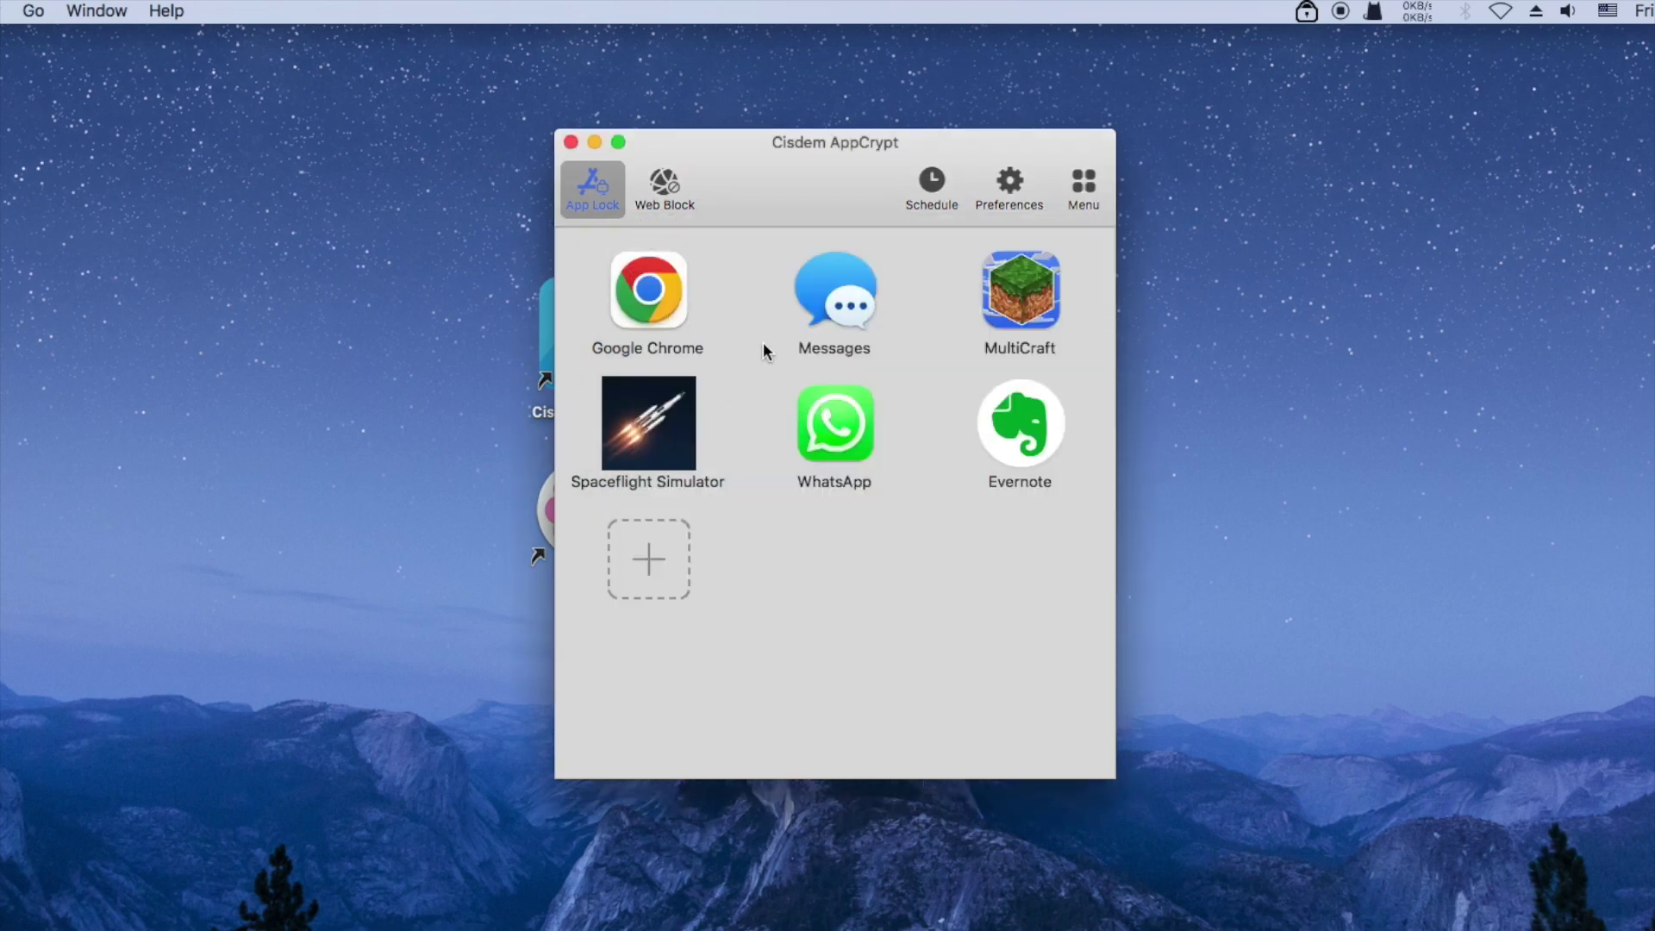
Enable a custom lock schedule for the MultiCraft app
left_click(1025, 284)
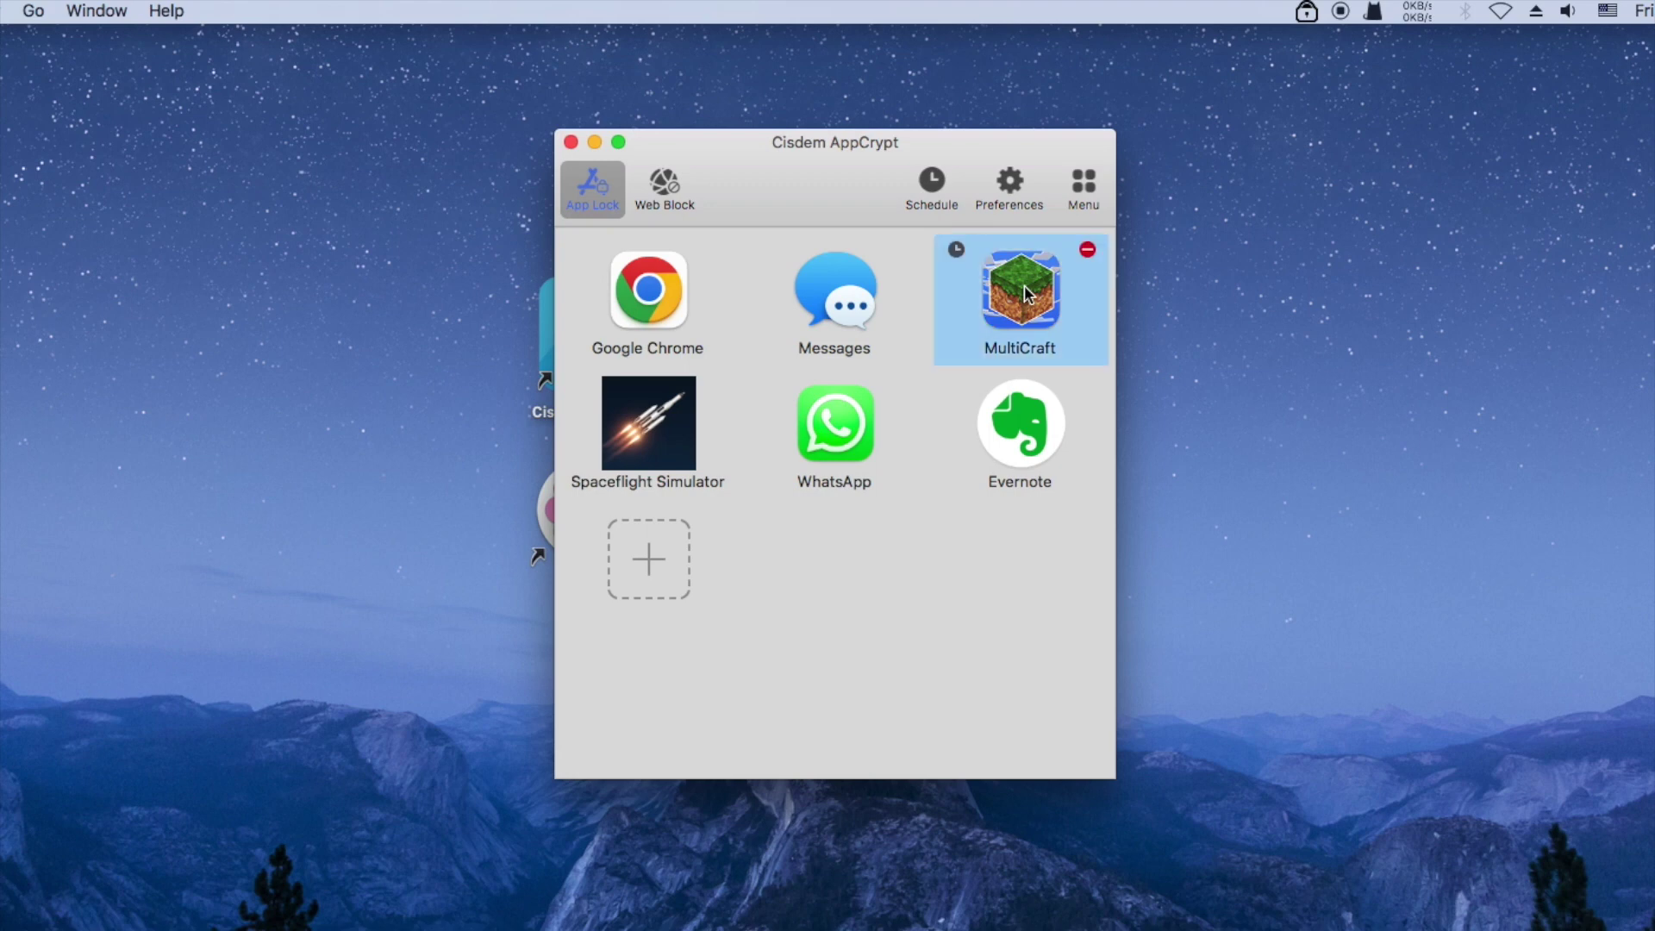
left_click(957, 250)
left_click_drag(941, 227, 912, 233)
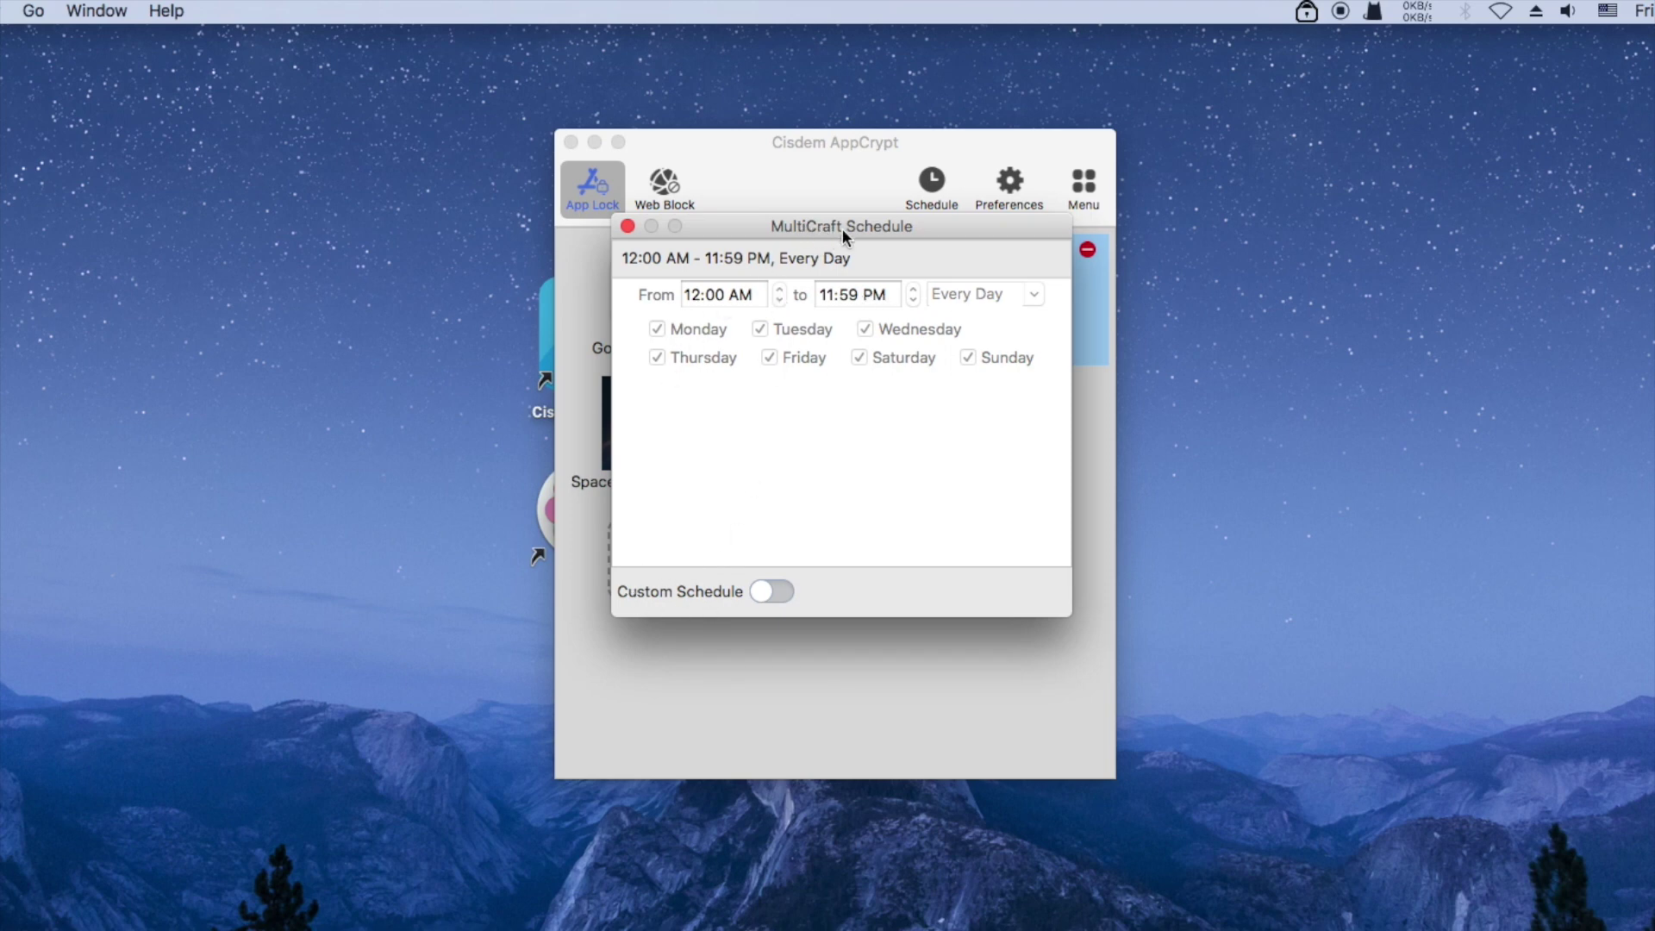
left_click(777, 593)
left_click_drag(926, 223, 912, 251)
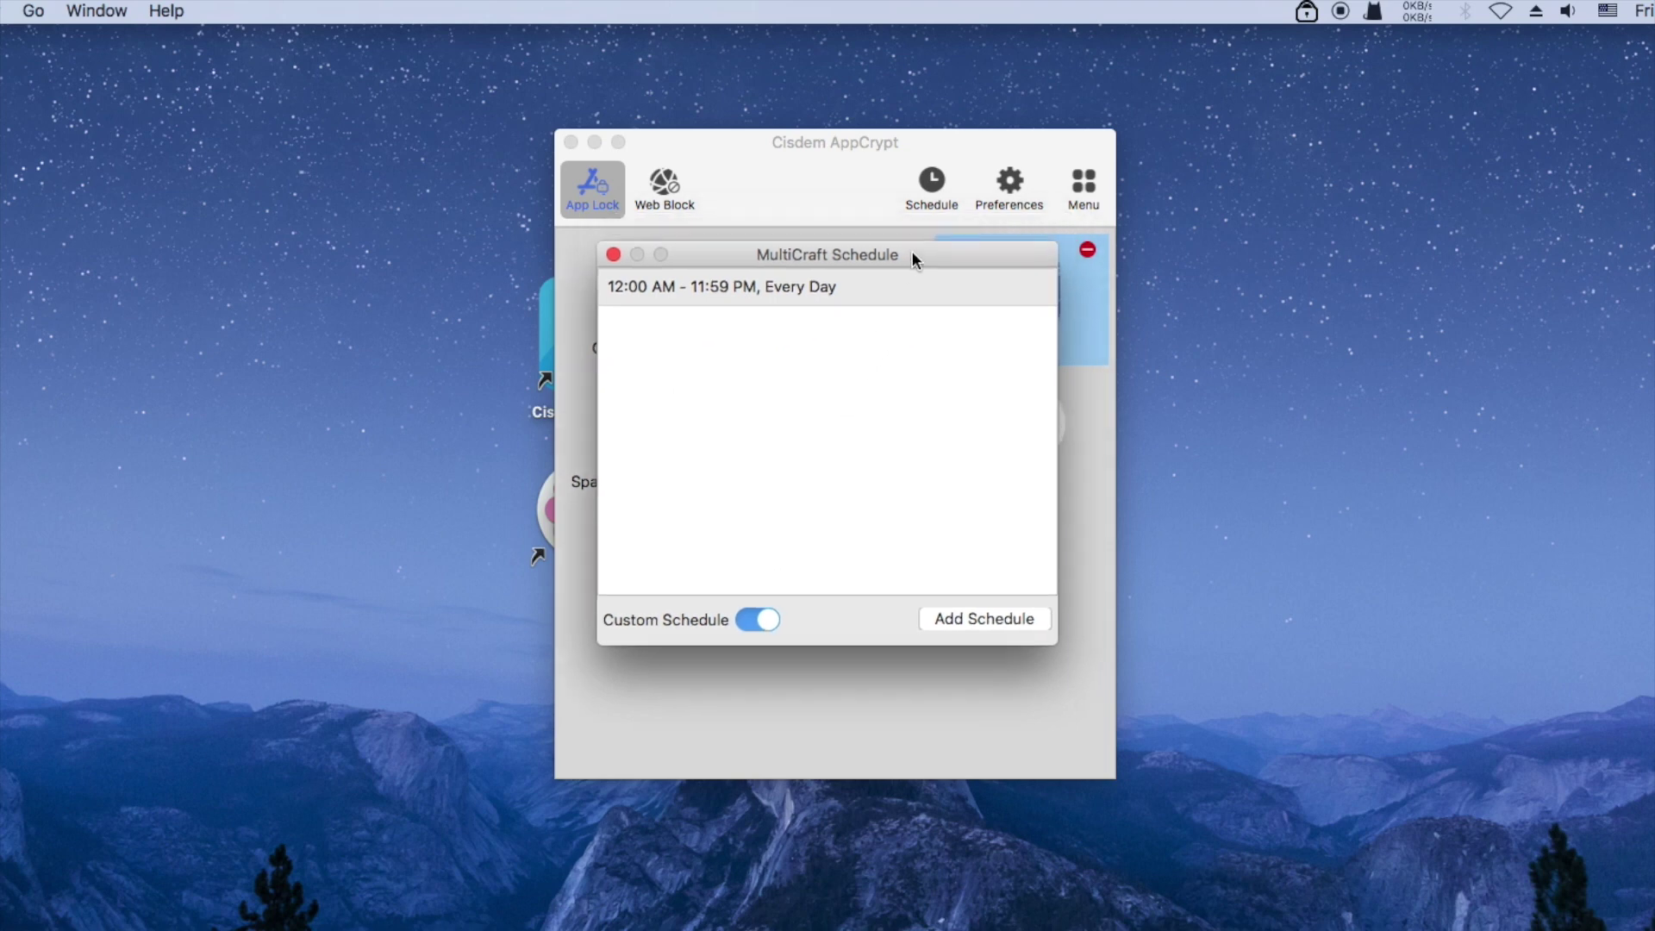
left_click(852, 293)
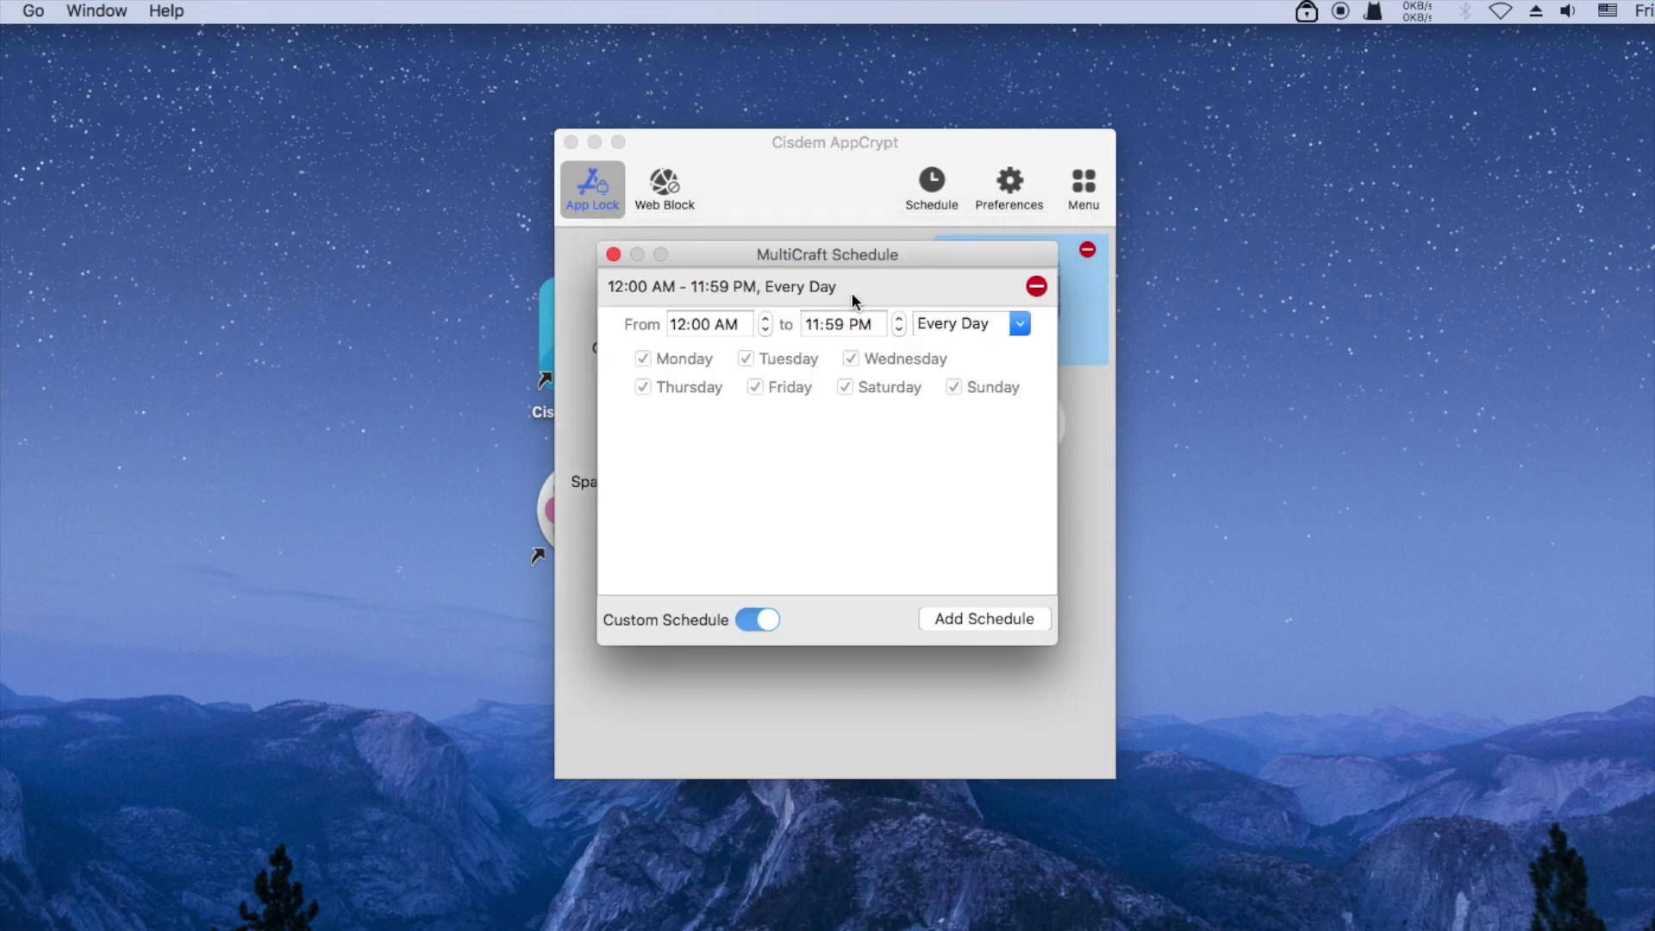
Set MultiCraft's custom schedule to Custom days Monday through Thursday
left_click(1020, 325)
left_click(949, 353)
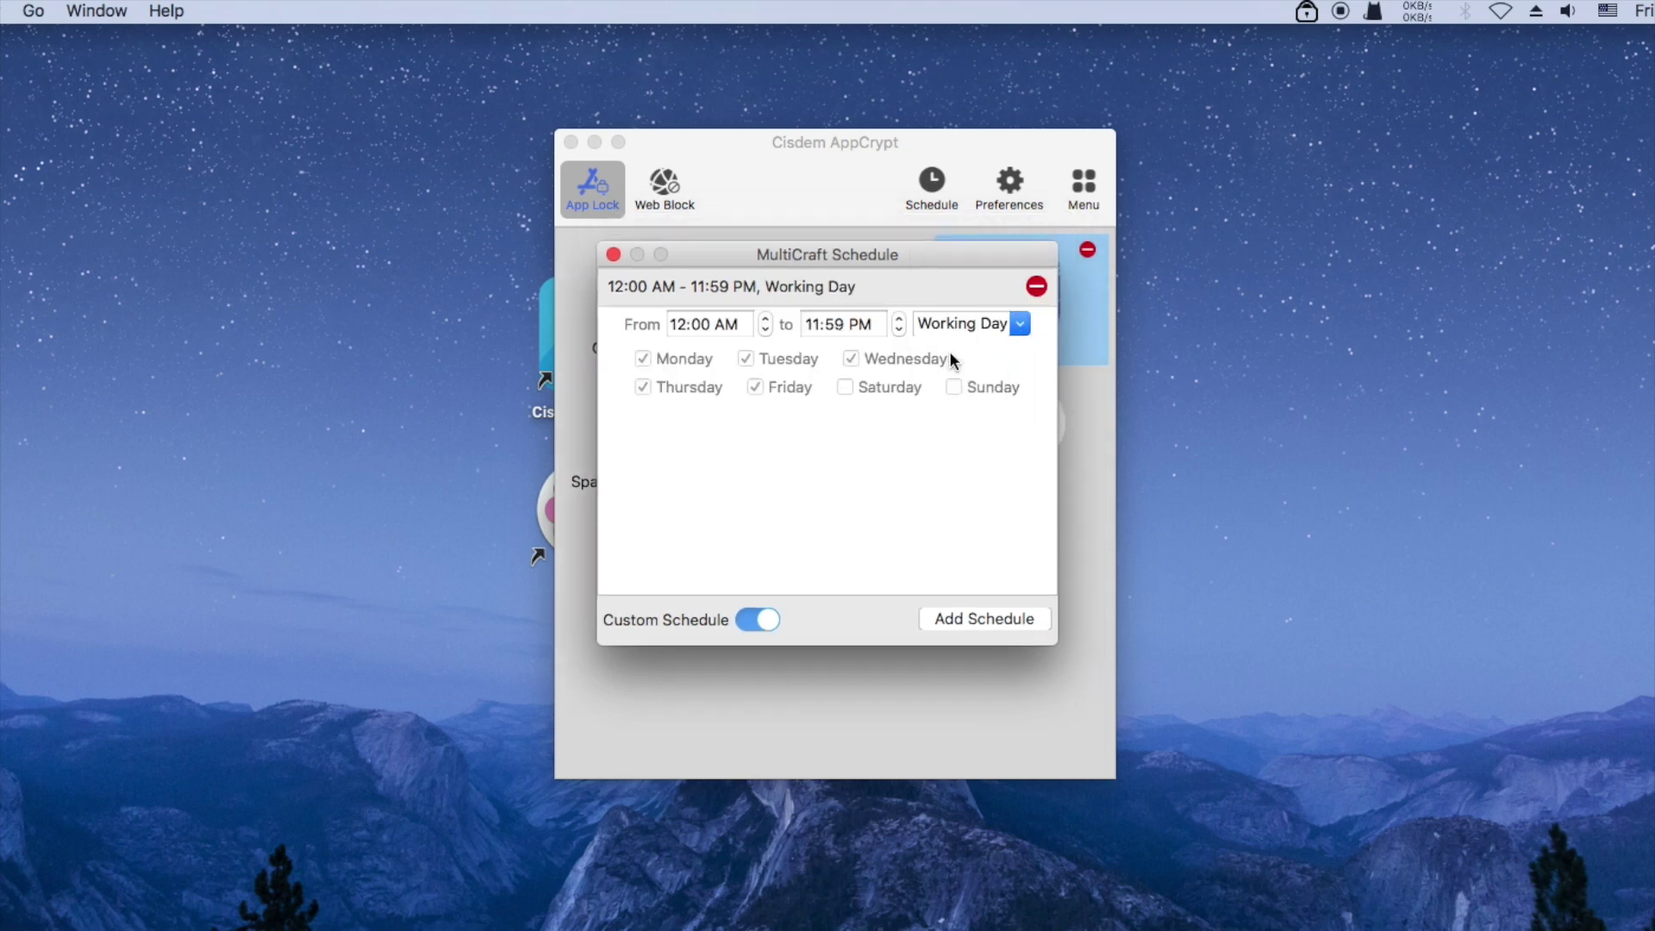
left_click(1020, 325)
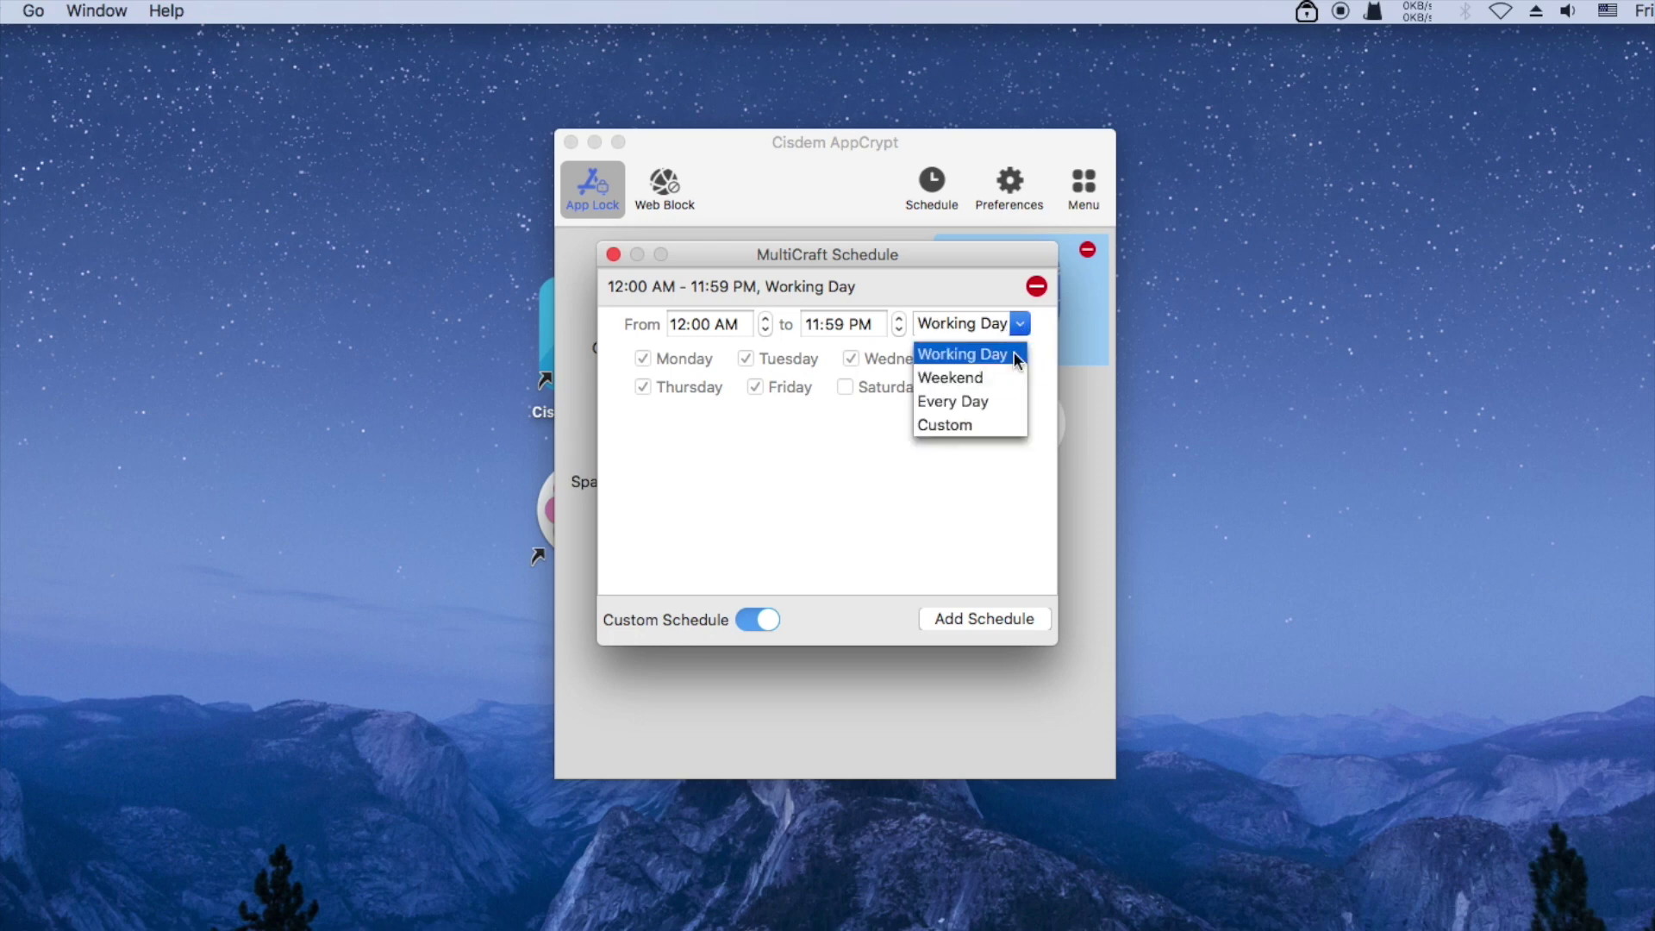
left_click(965, 422)
left_click(643, 387)
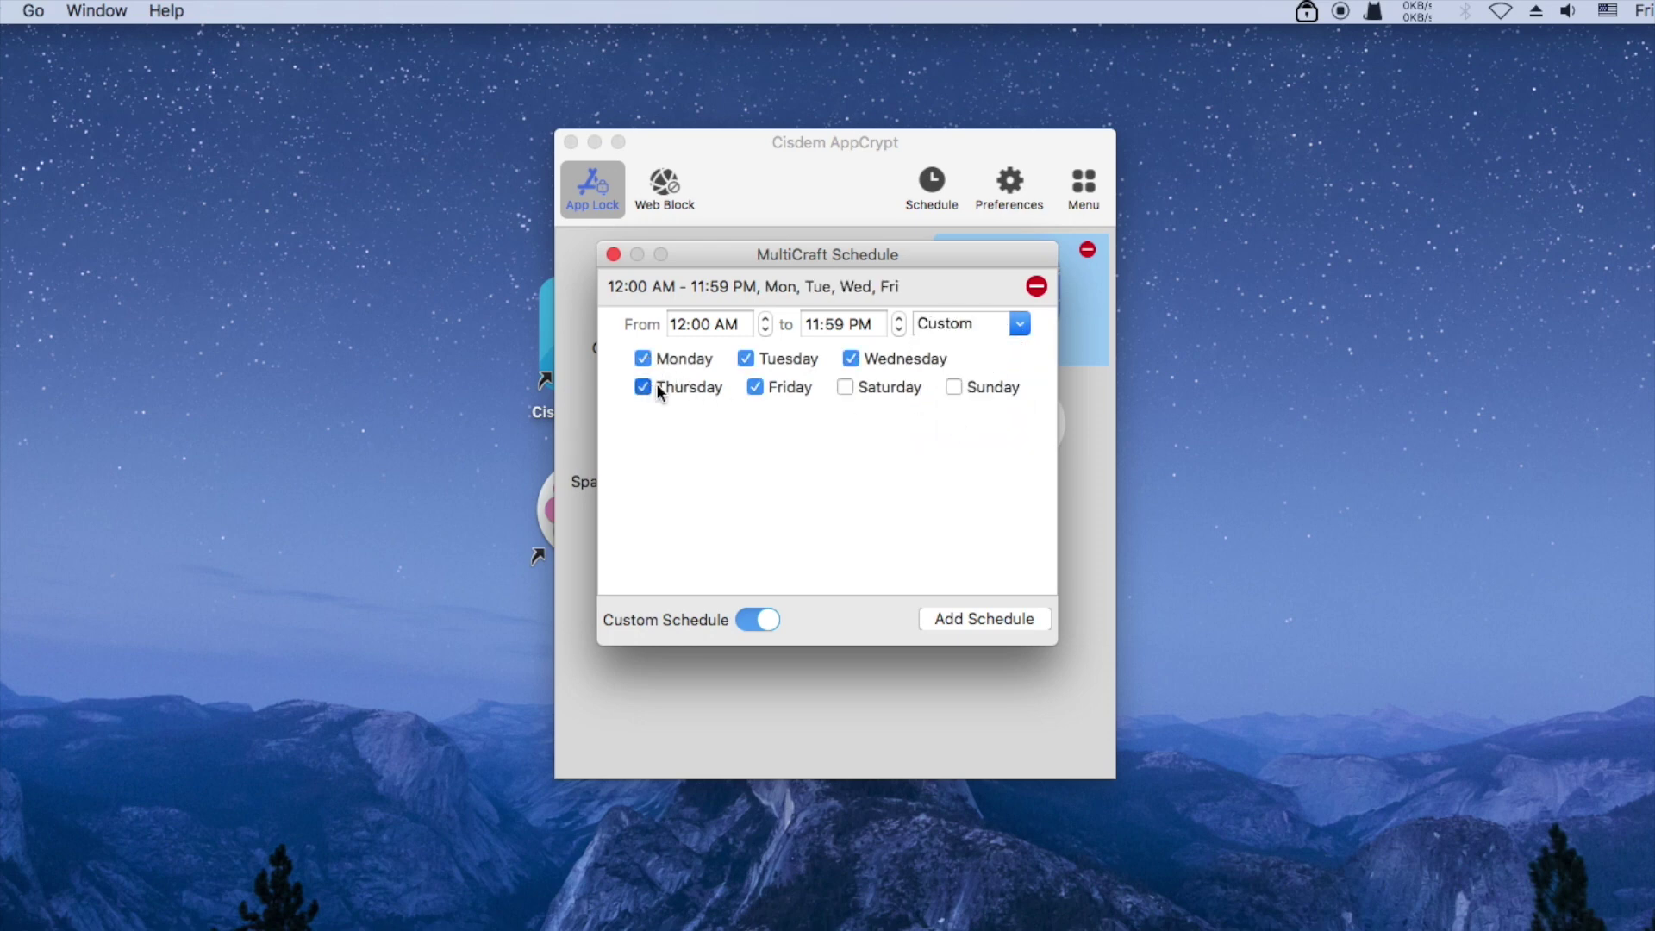
left_click(753, 386)
left_click(644, 388)
left_click(614, 254)
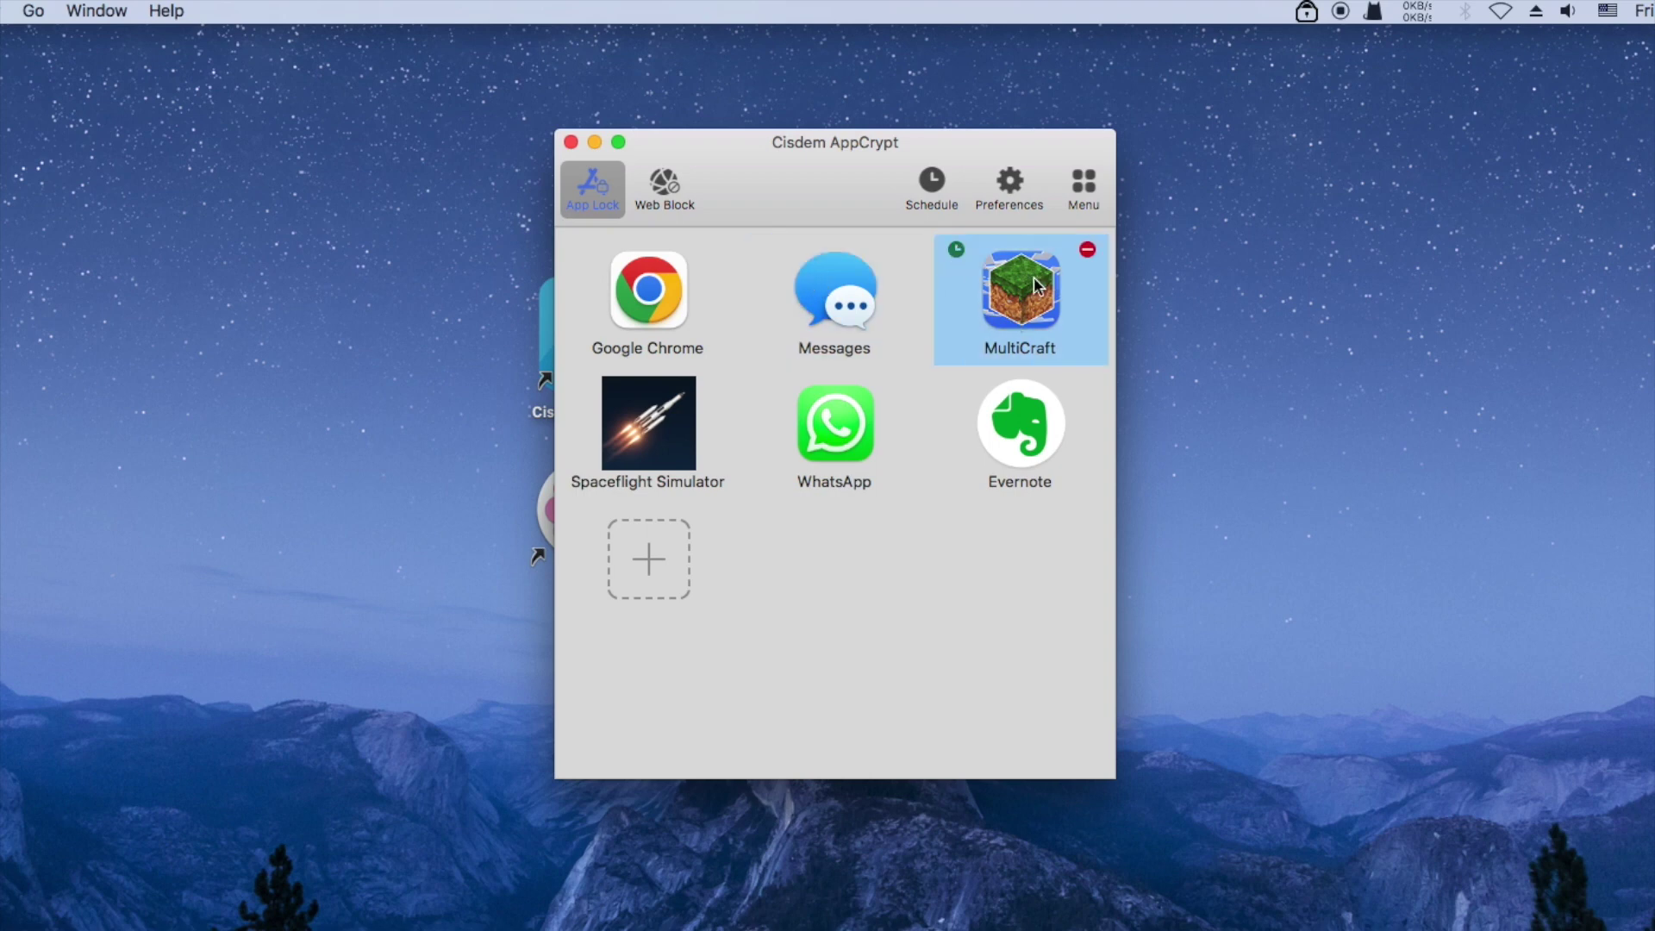
Turn MultiCraft's custom schedule off, reverting to 12:00 AM–11:59 PM Every Day
left_click(956, 249)
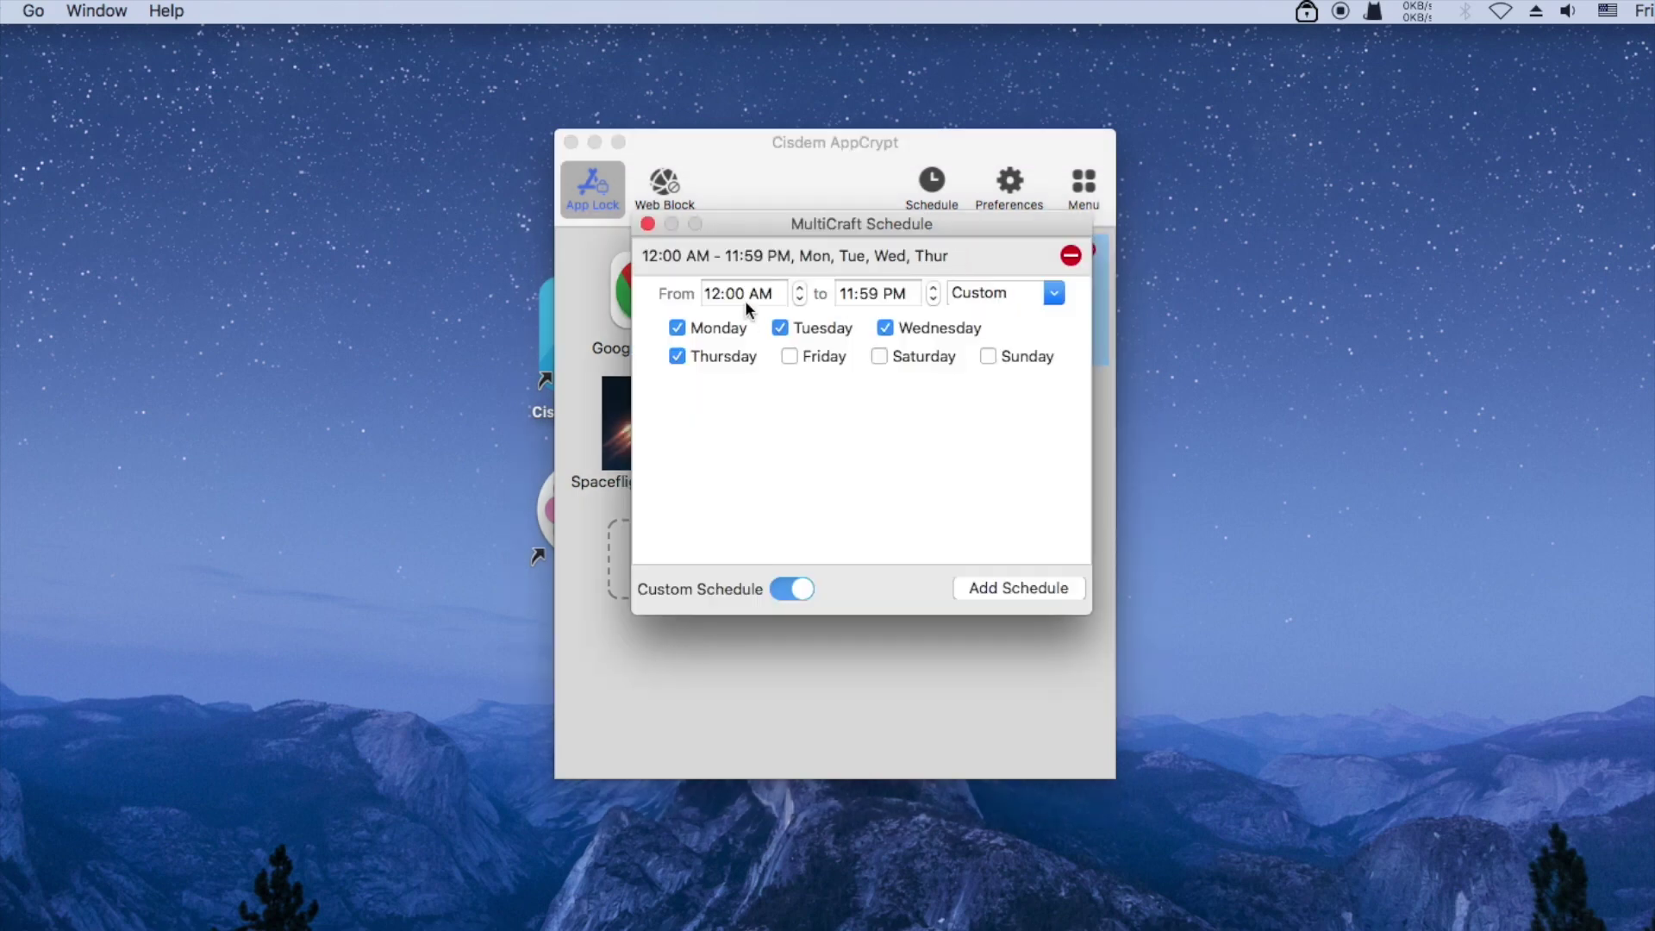
left_click(778, 588)
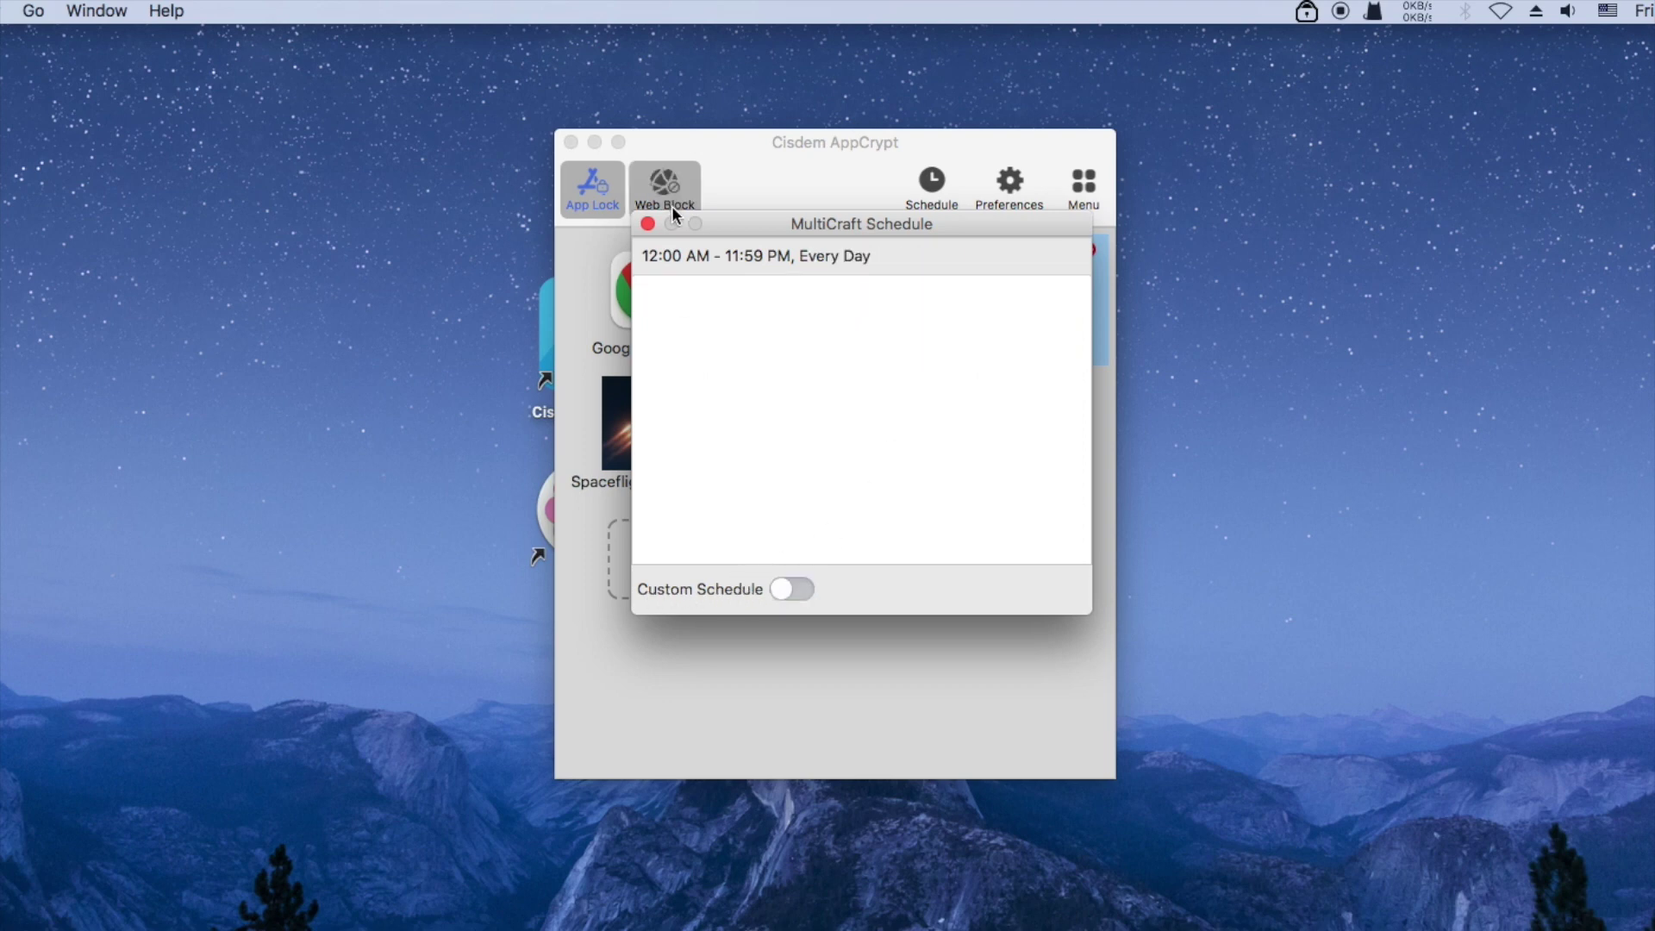
left_click(648, 225)
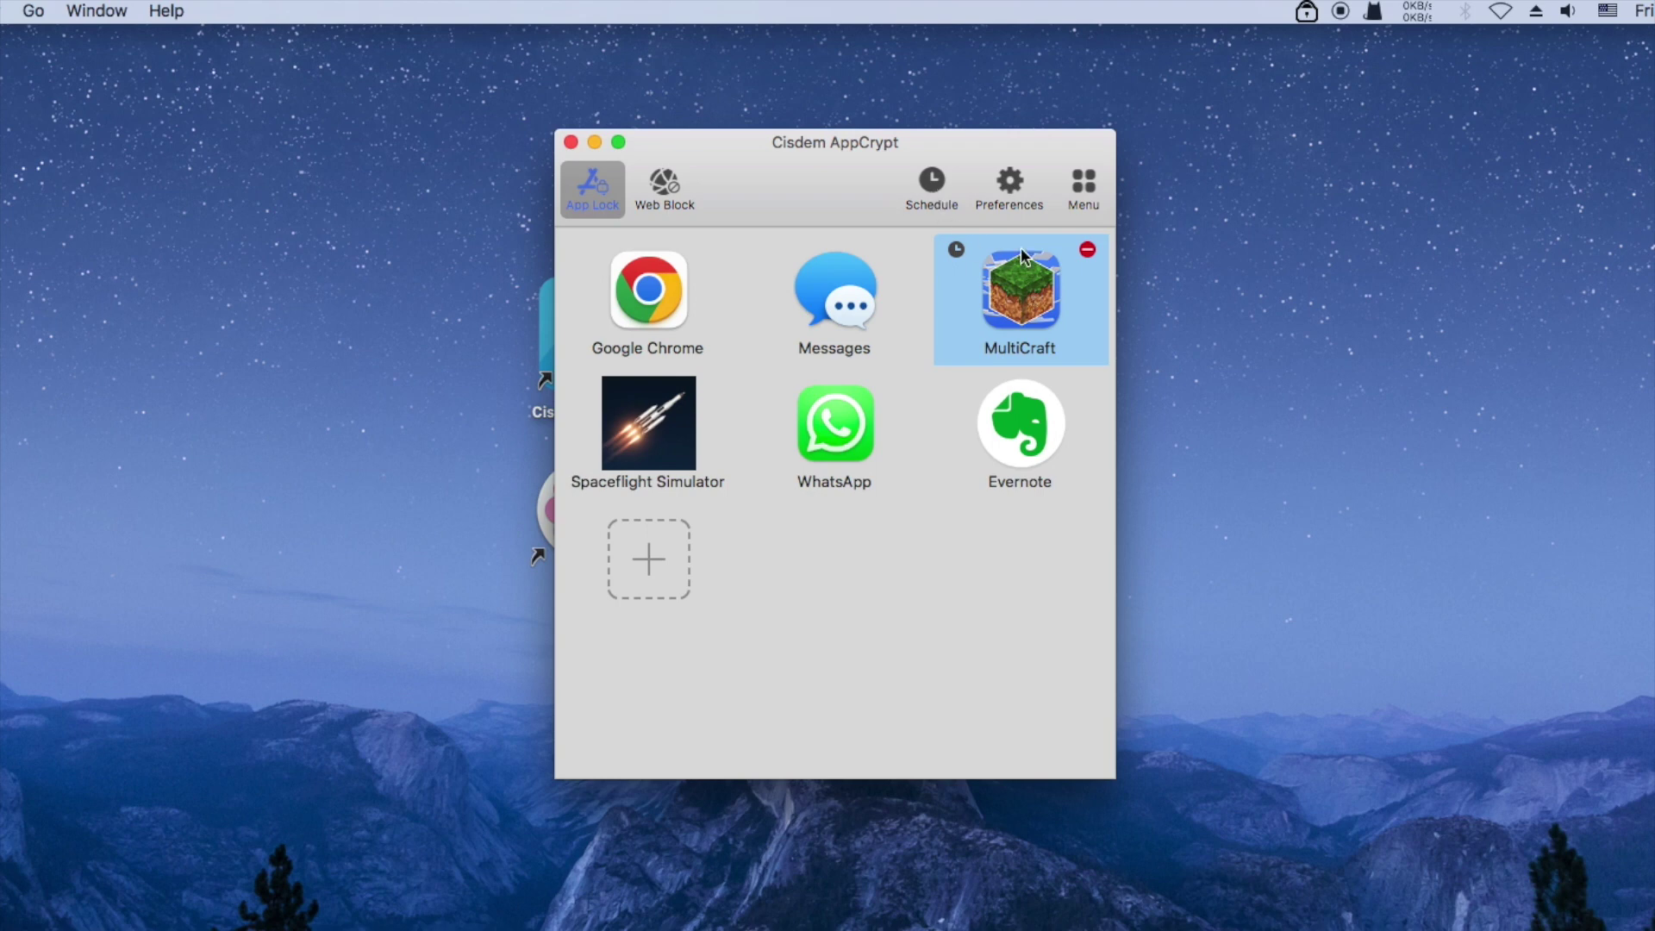
left_click(1007, 181)
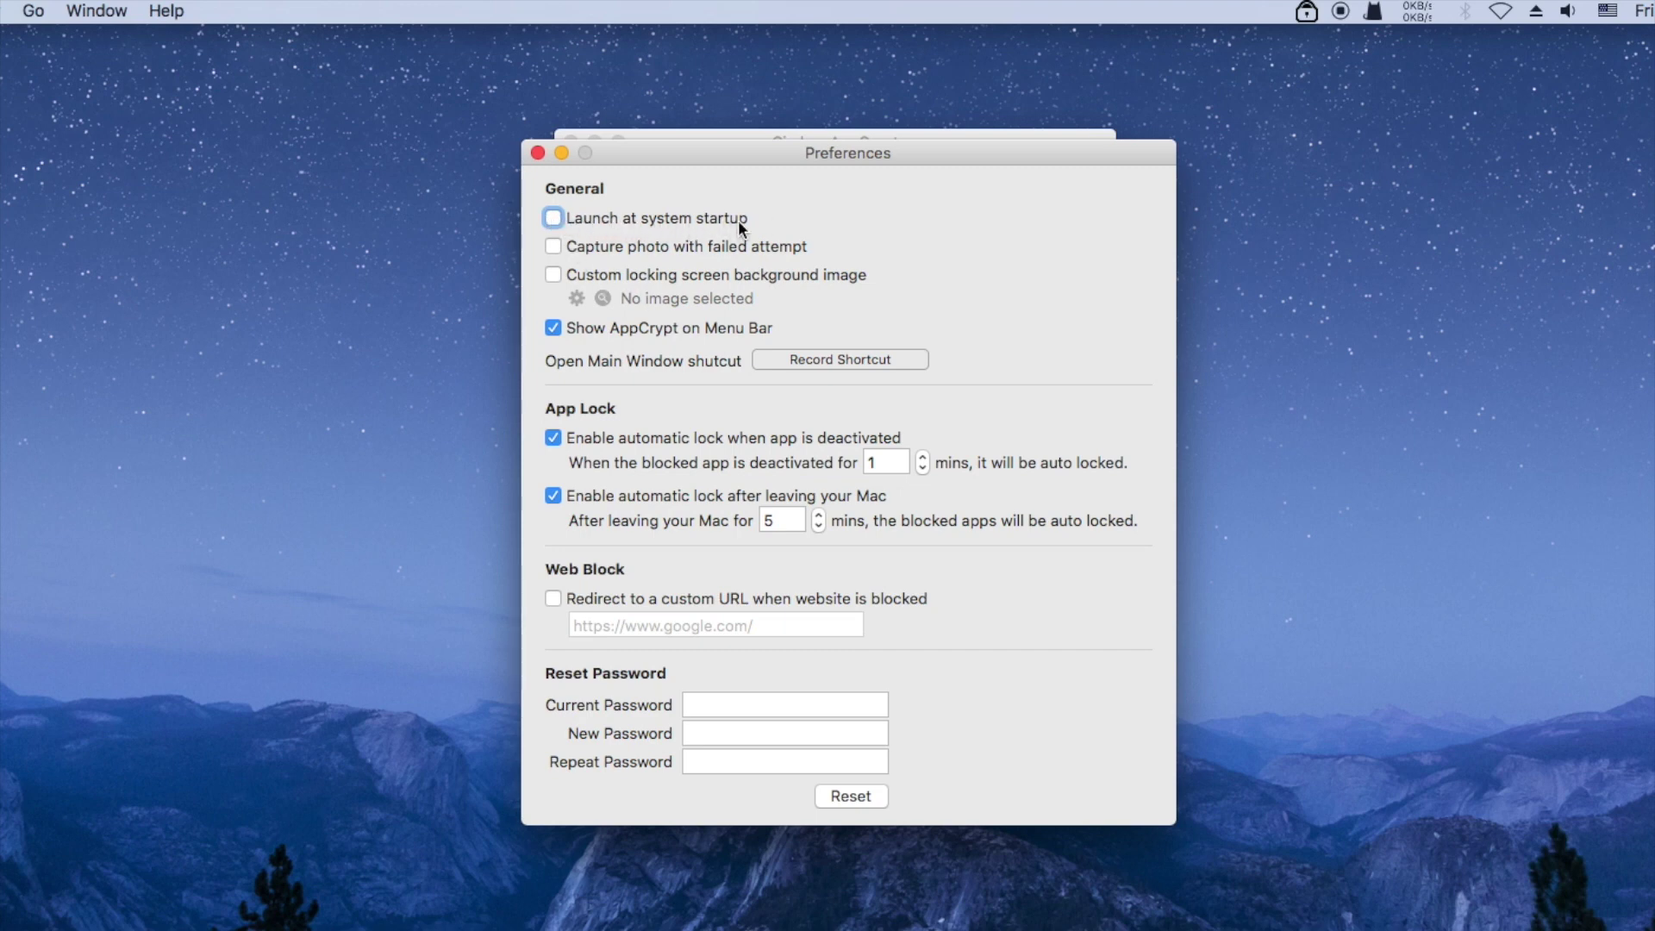
left_click(553, 218)
left_click(556, 438)
left_click(556, 438)
left_click(553, 495)
left_click(554, 495)
left_click(538, 153)
left_click(662, 185)
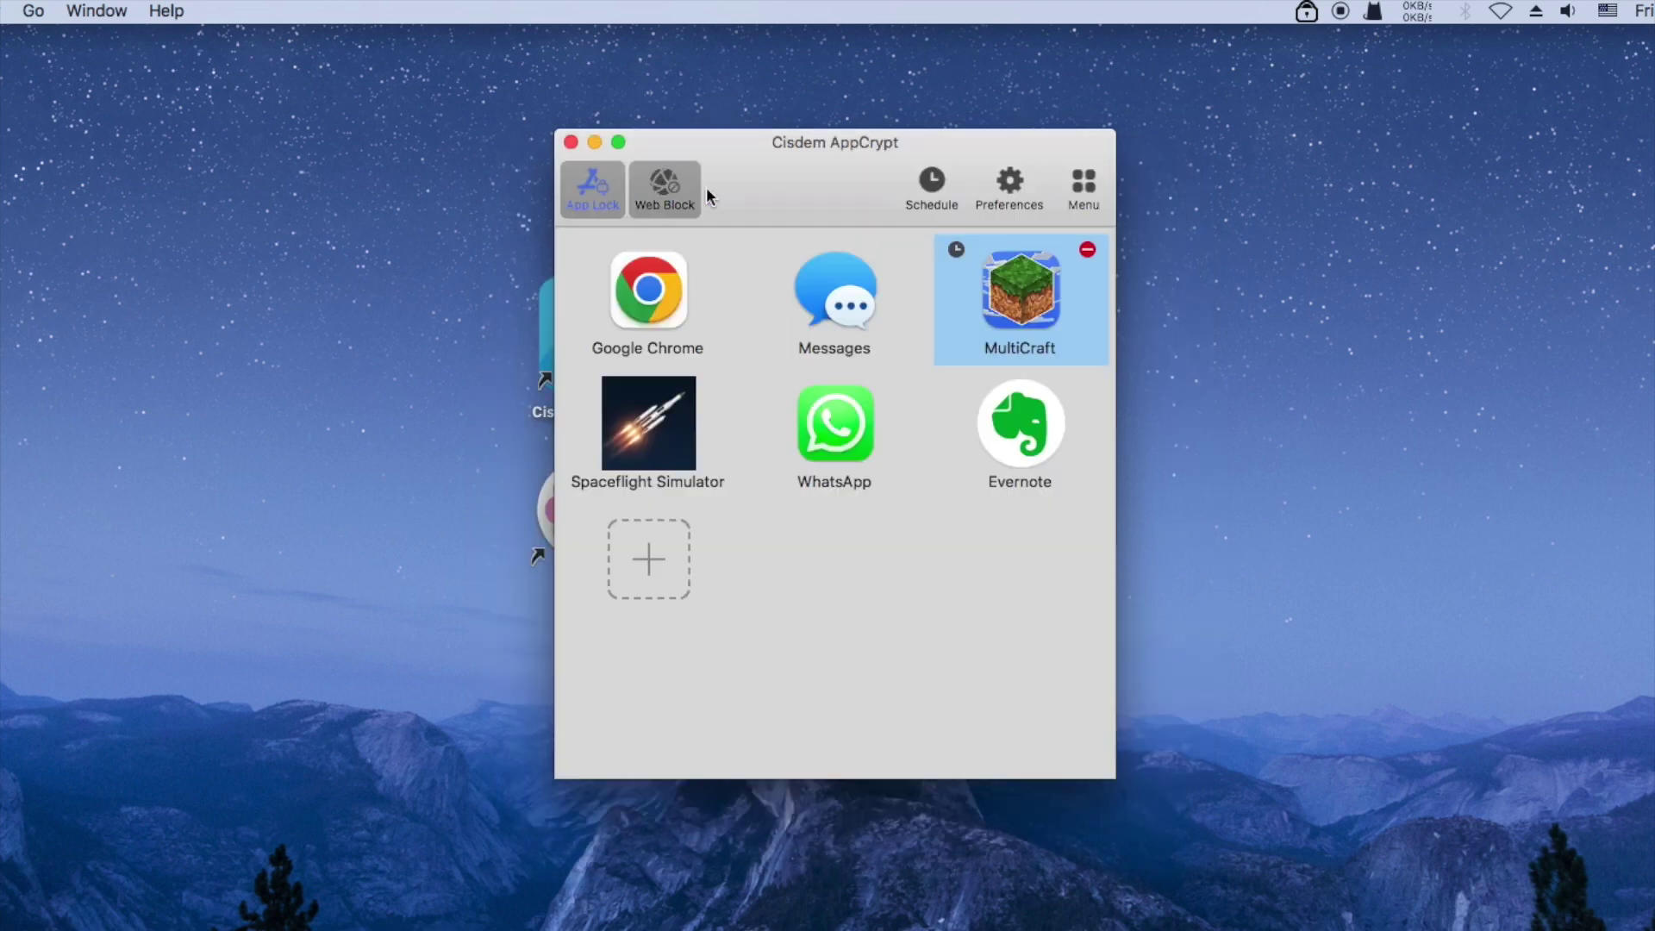
Add youtube.com to the Web Block list
left_click(669, 189)
left_click_drag(782, 174, 767, 170)
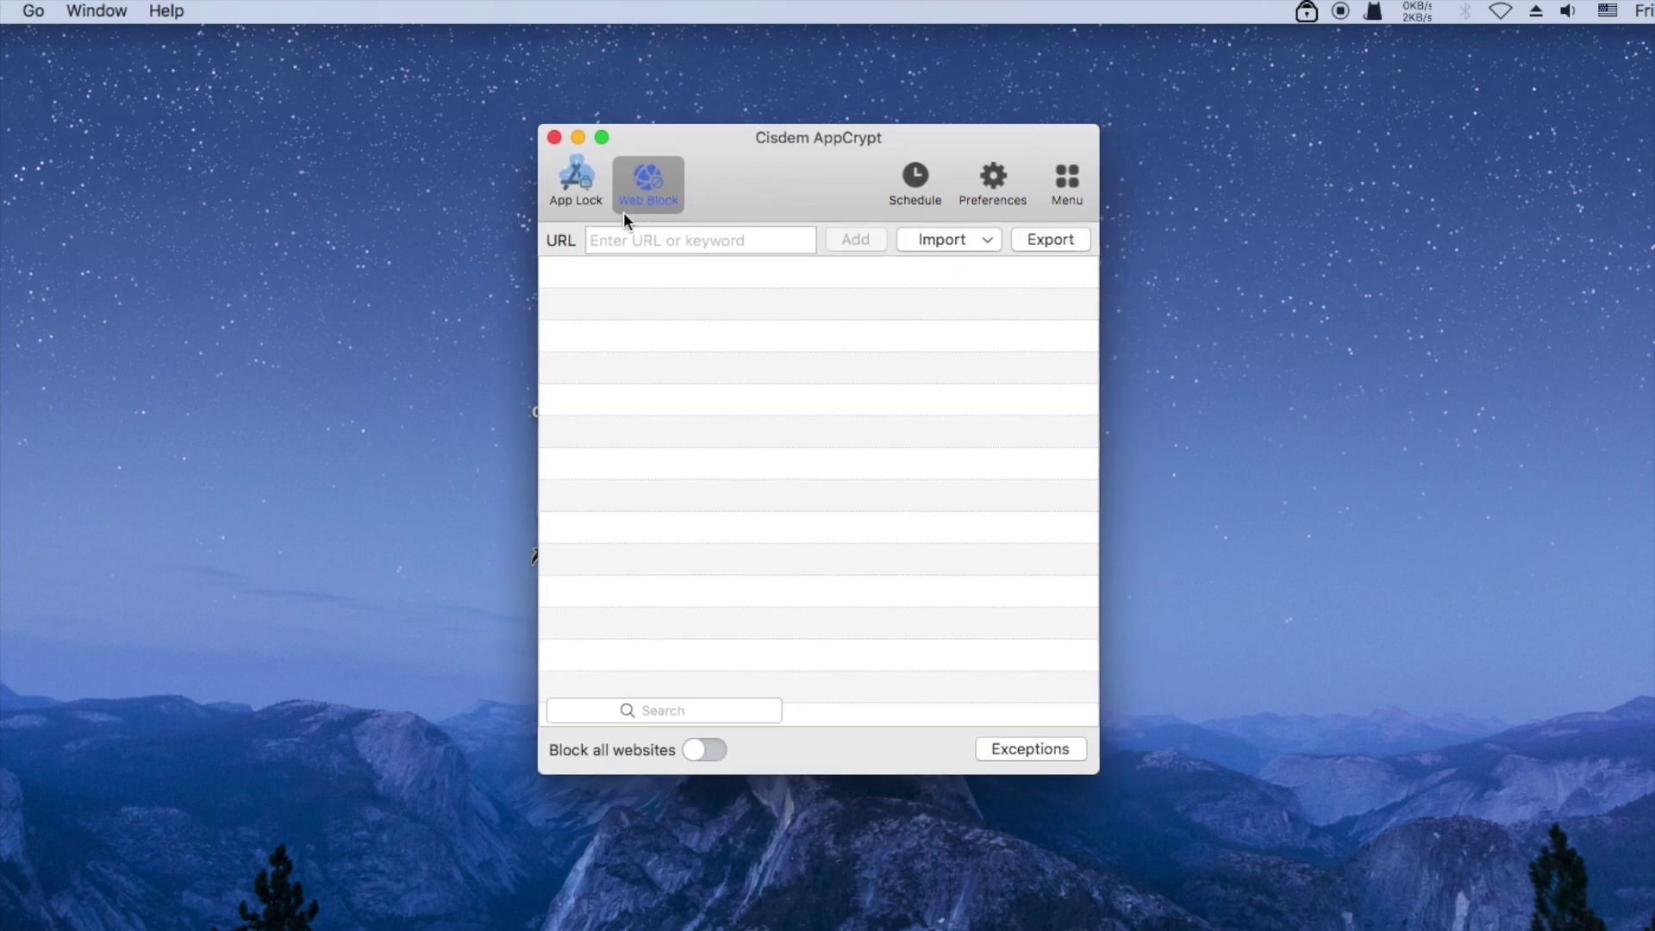
left_click(592, 183)
left_click(644, 181)
left_click(630, 241)
type("youtube.com")
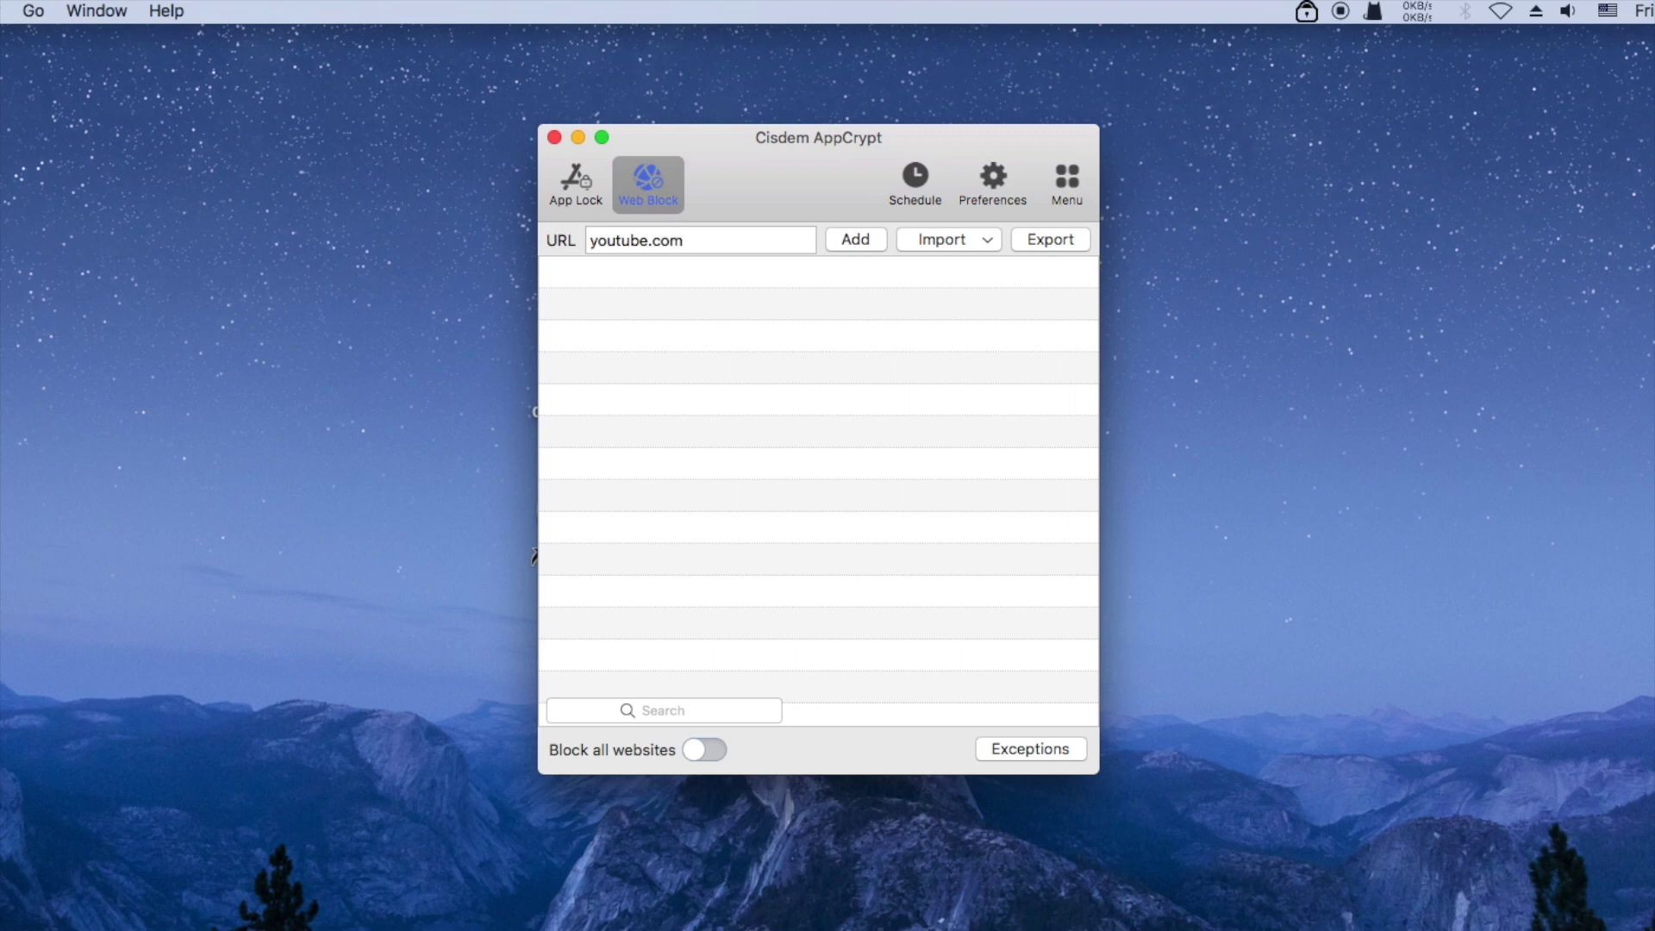
left_click(838, 240)
Add the keyword 'game' to the blocked list
left_click(605, 241)
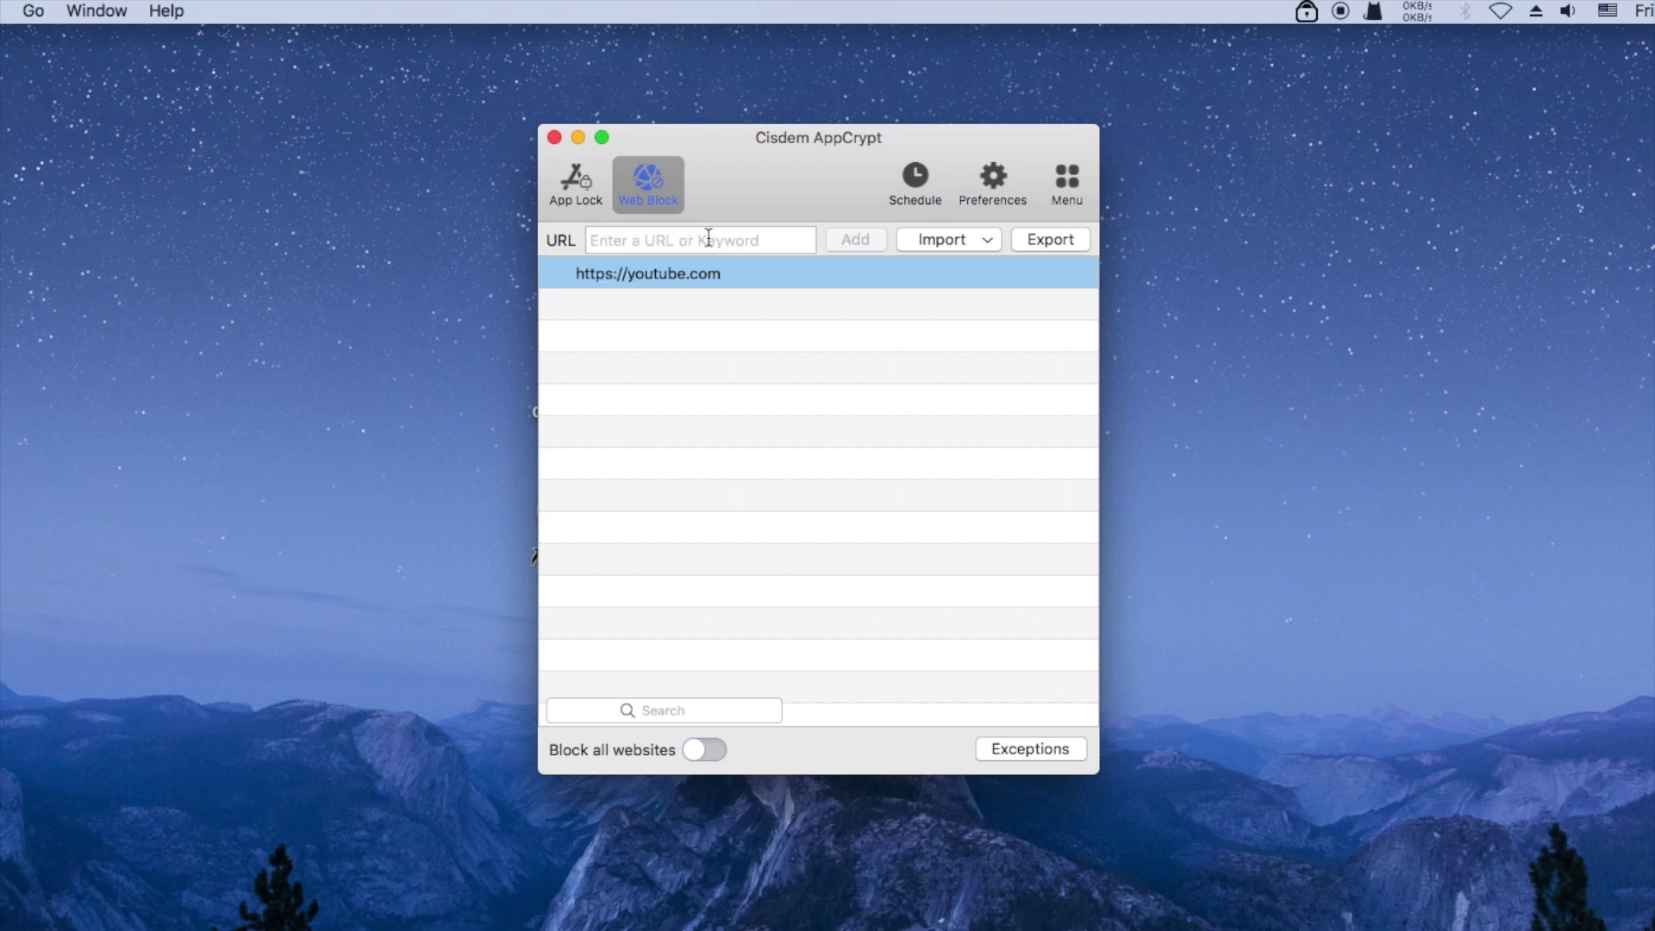
type("game")
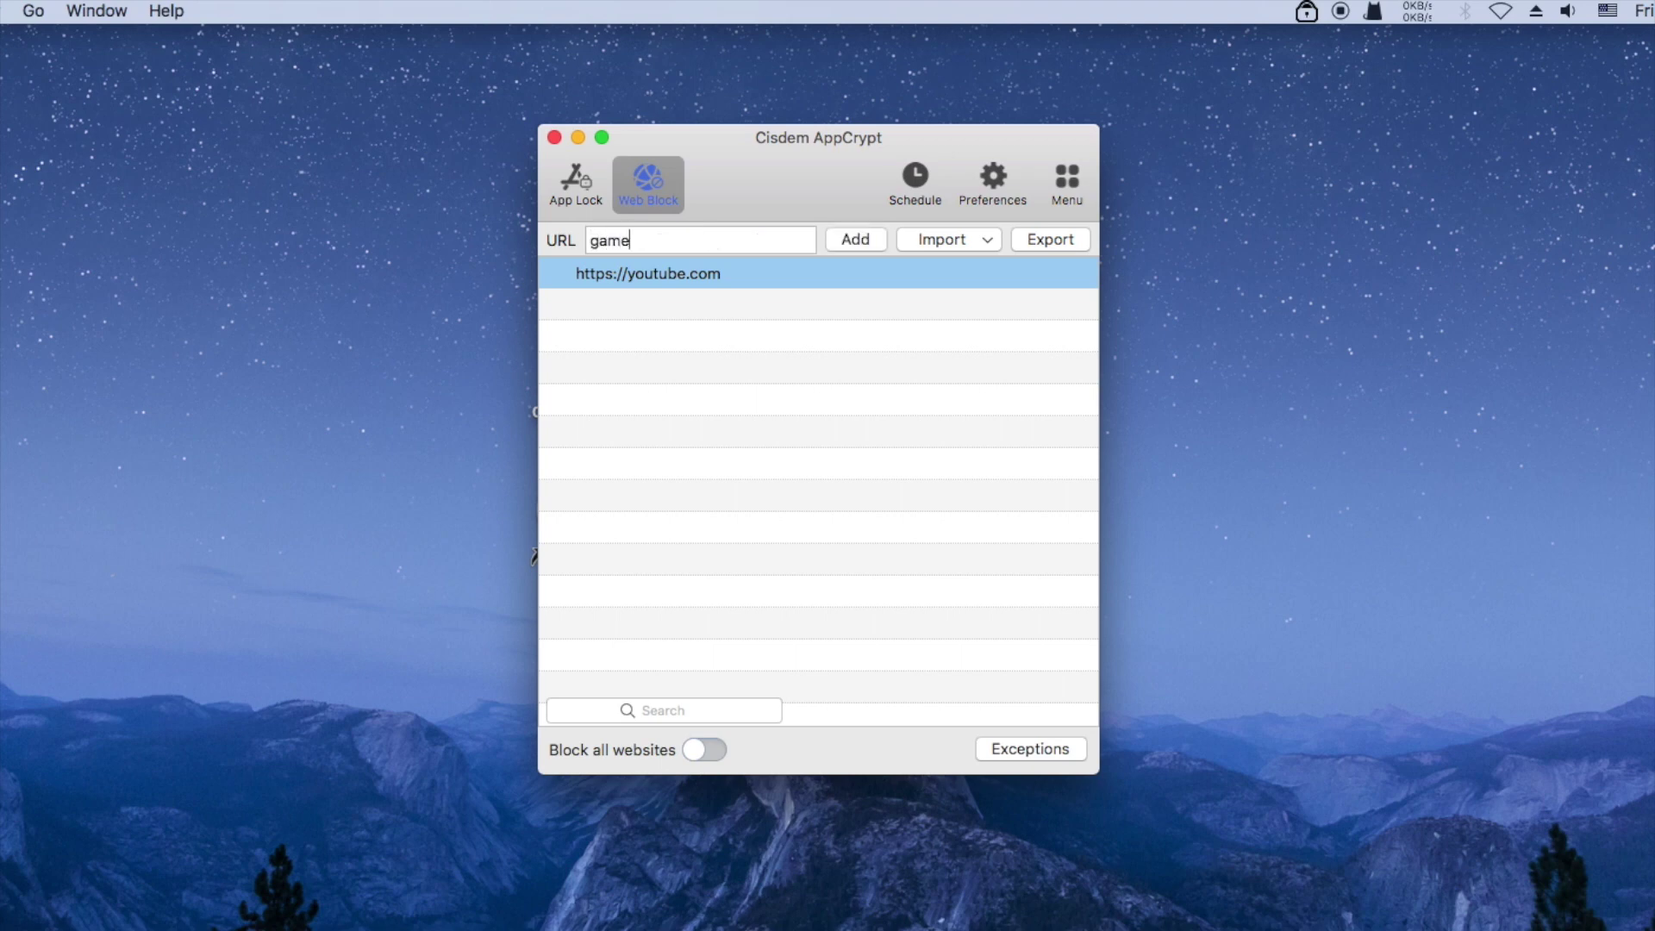
left_click(854, 245)
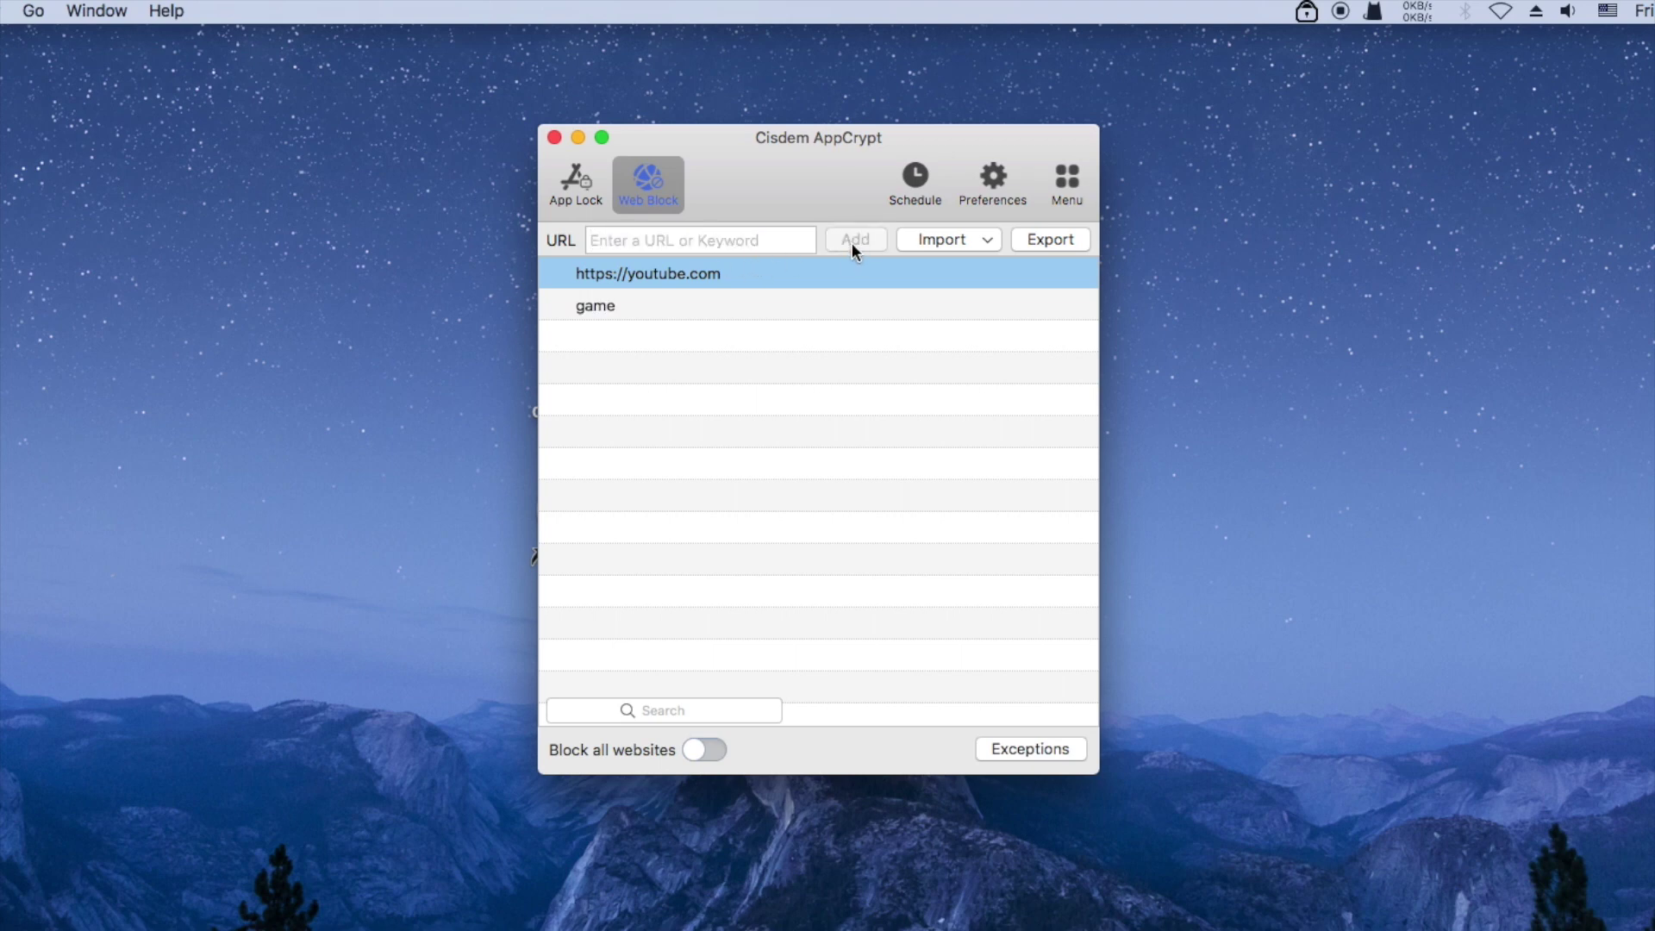
left_click(922, 245)
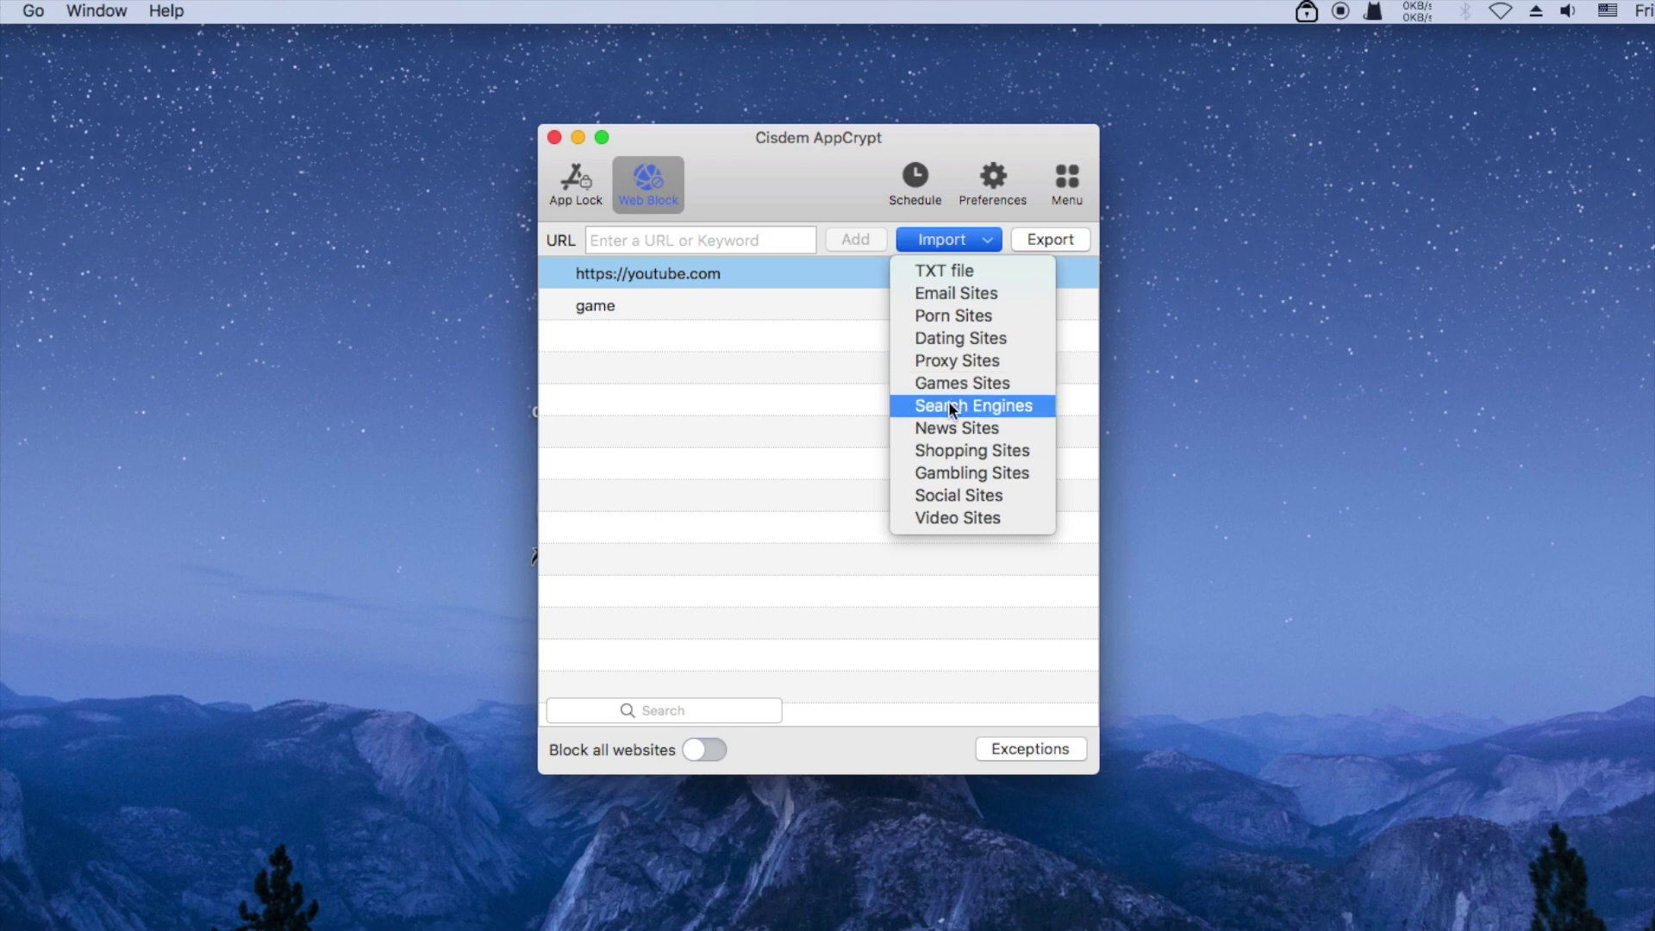
Import the preset Social Sites list, adding sites like 4chan.org, 9gag.com and facebook.com
left_click(957, 498)
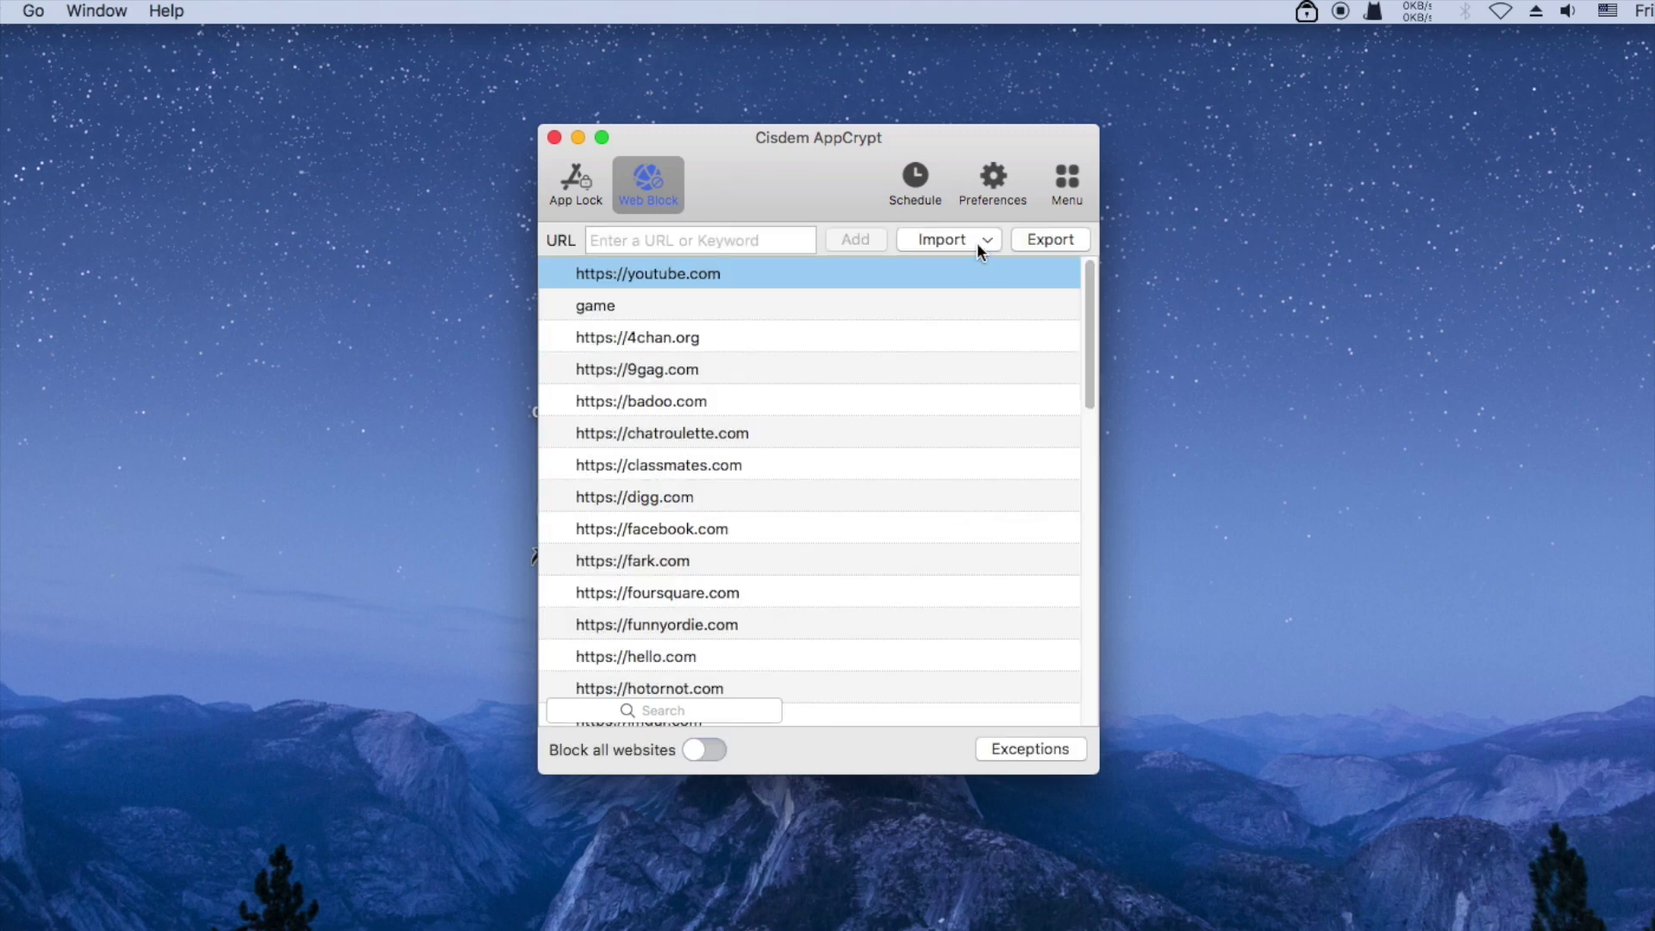
left_click(976, 241)
left_click(806, 204)
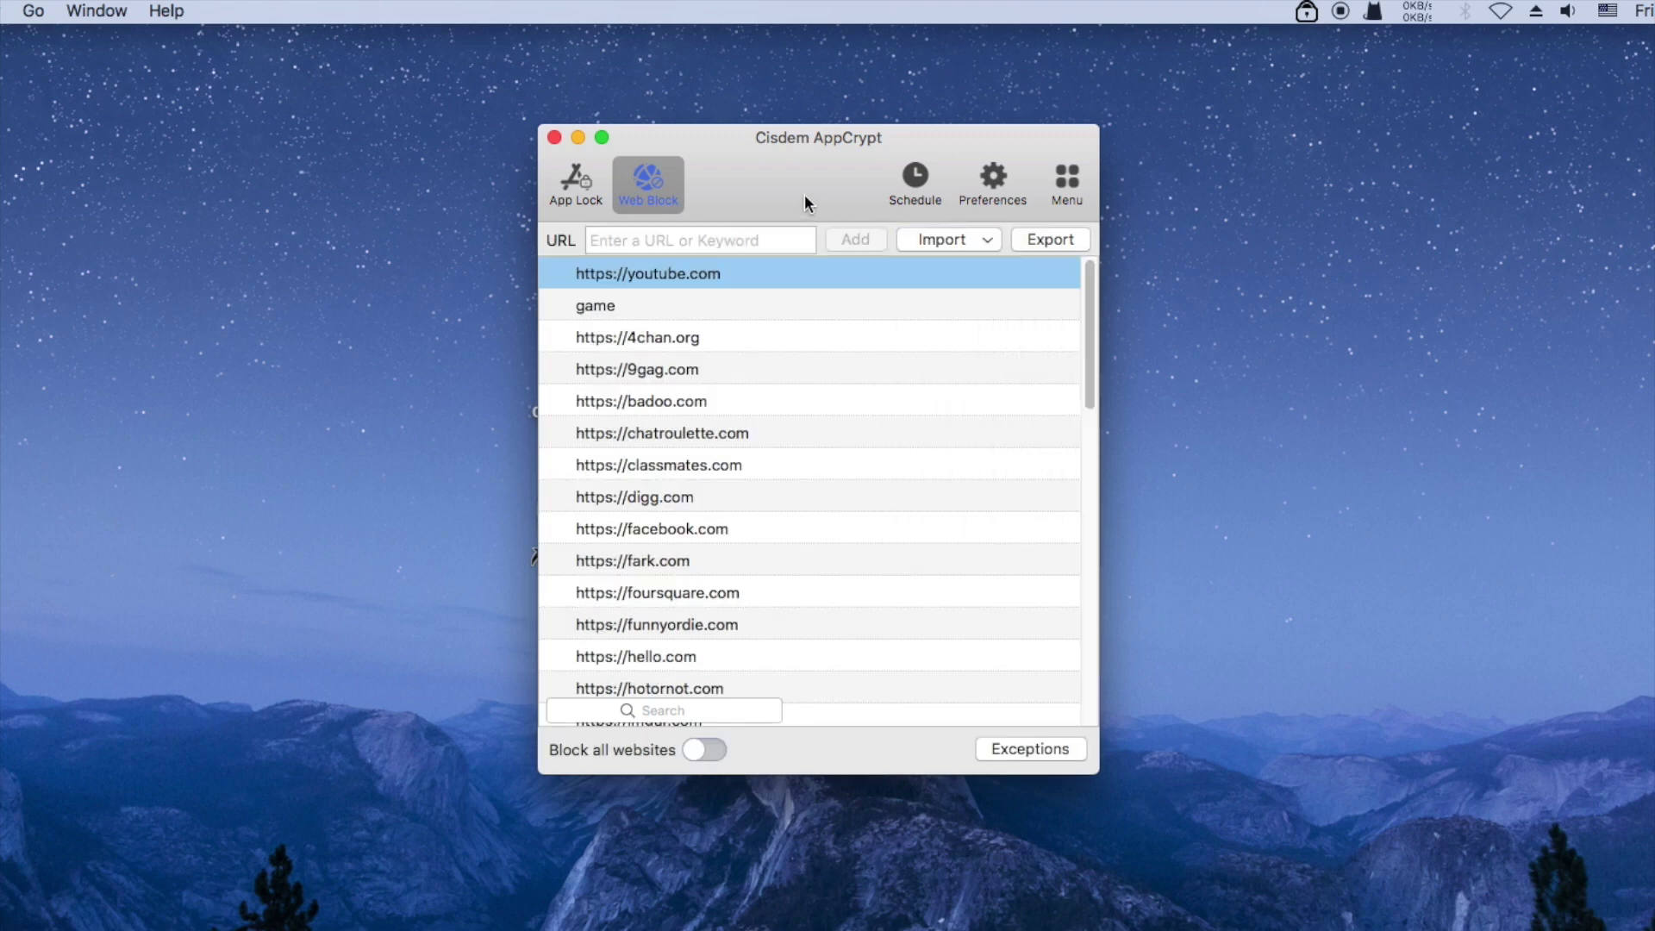